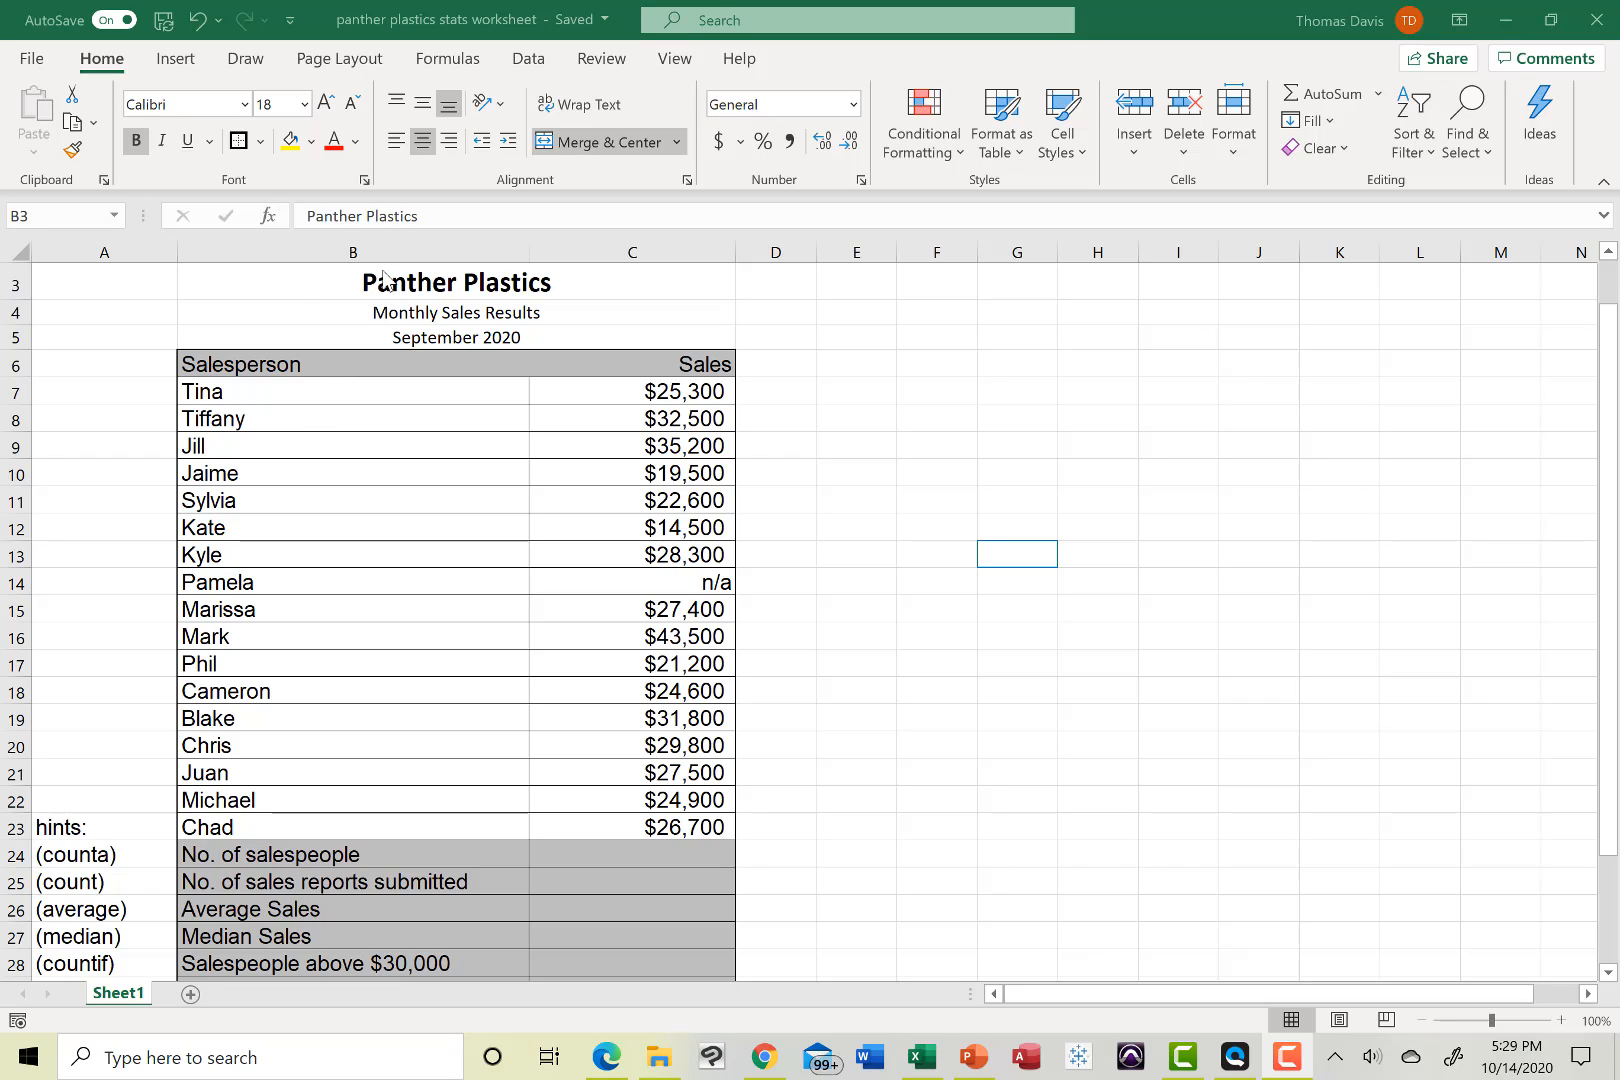
# Examine the title rows in B3 to B5 and the Salesperson and Sales column headings in row 6
pyautogui.click(302, 280)
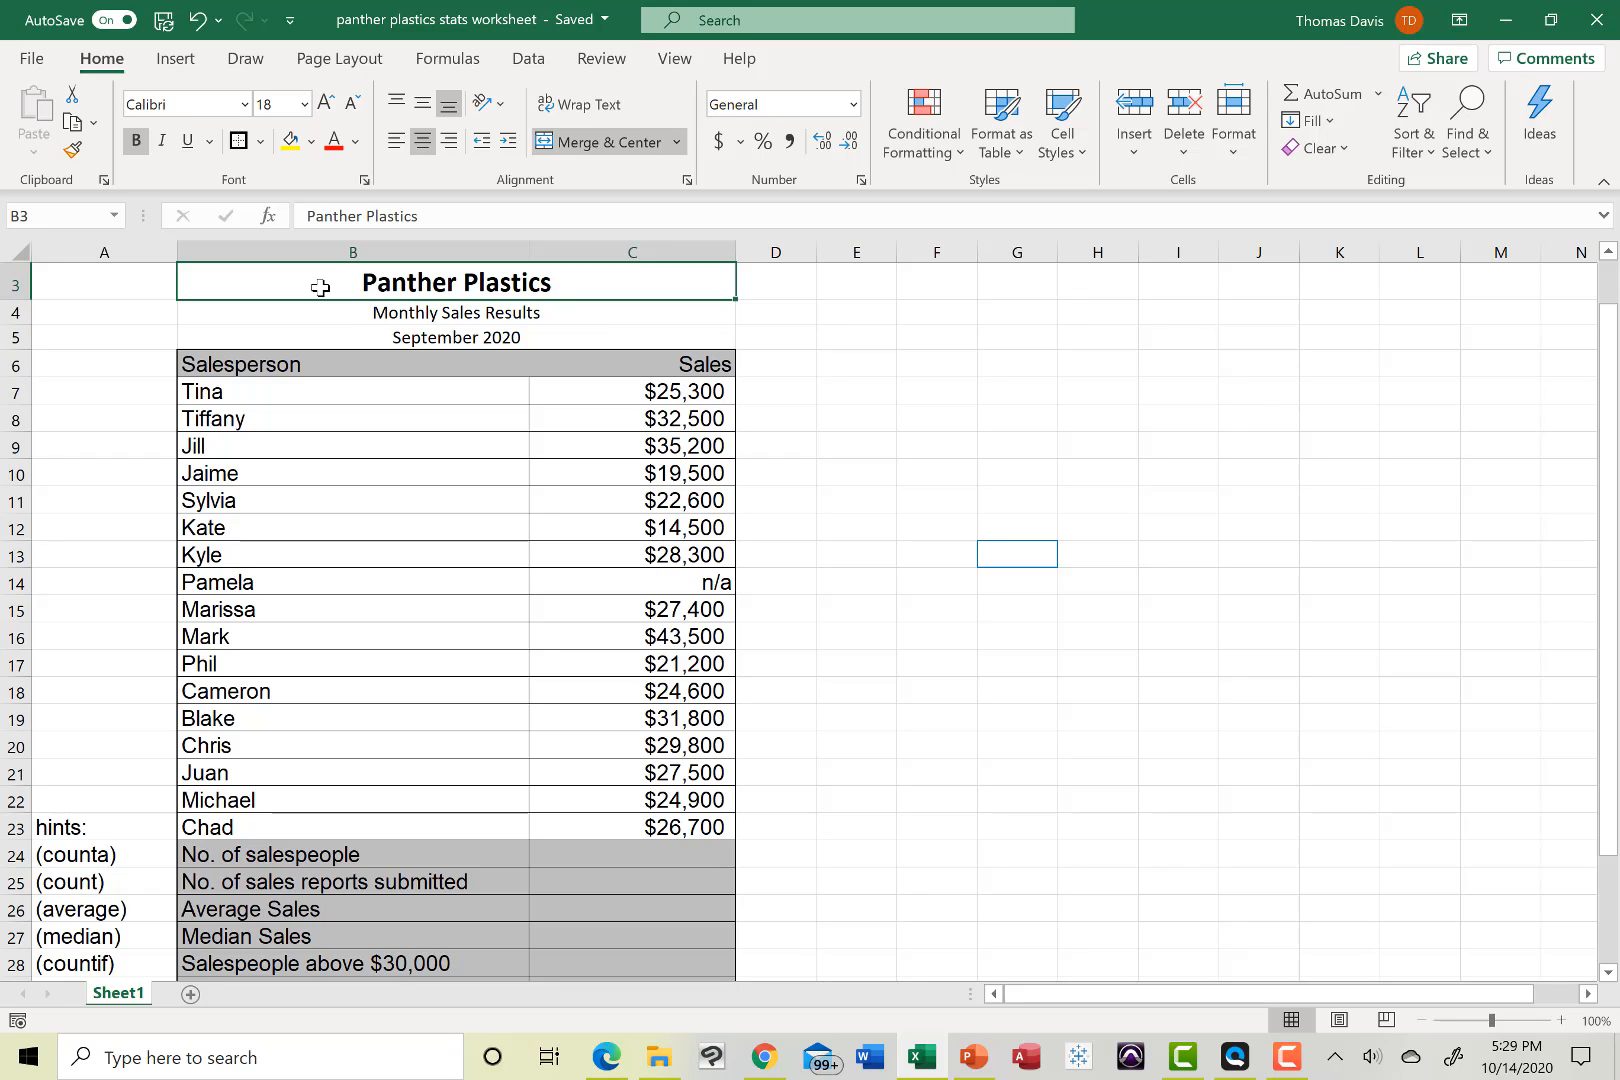
pyautogui.click(347, 315)
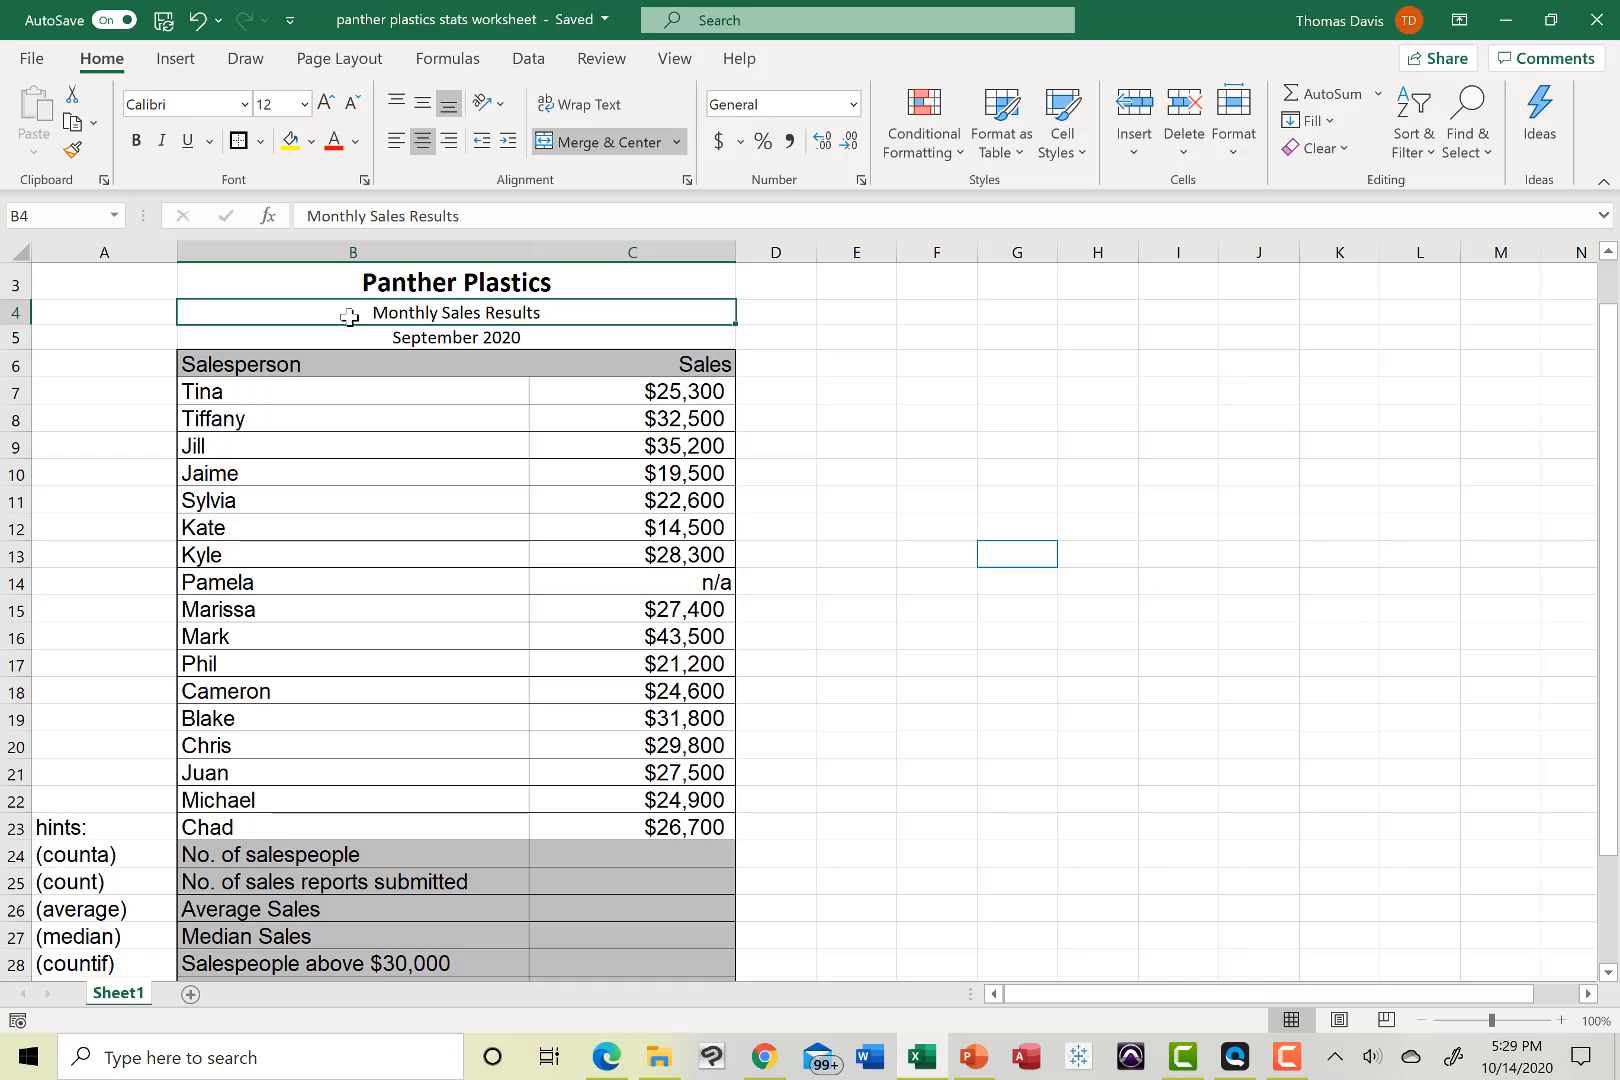
pyautogui.click(358, 339)
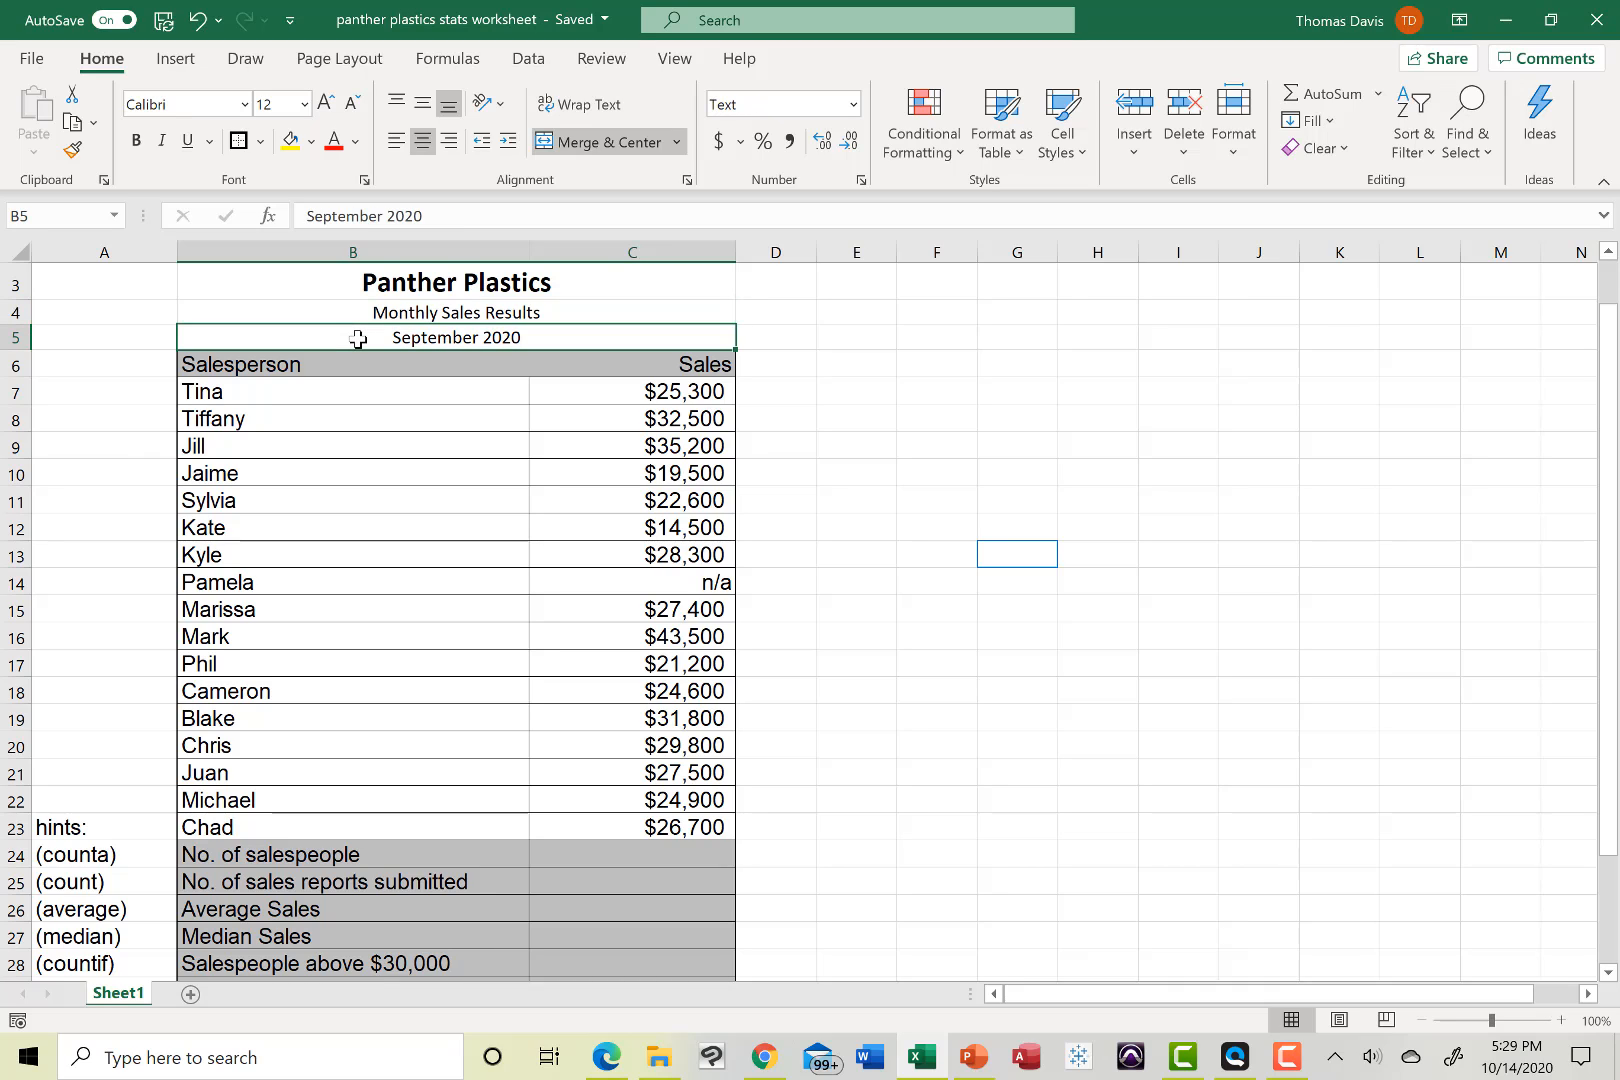
pyautogui.click(351, 364)
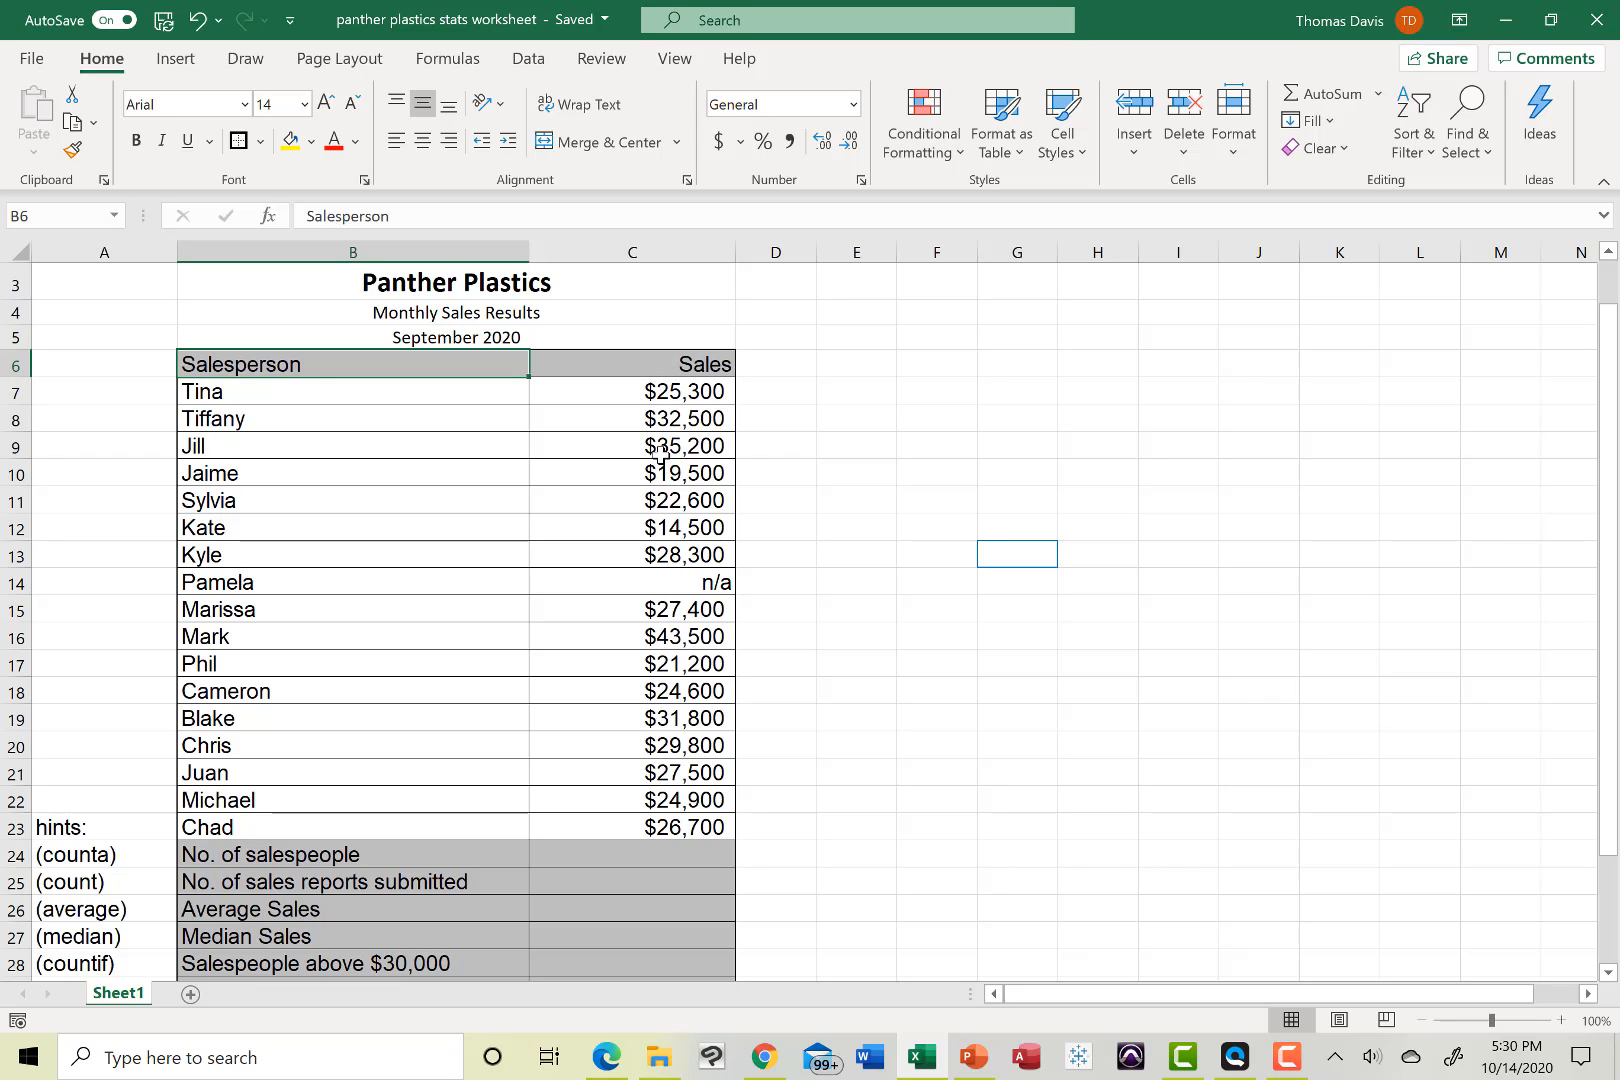
pyautogui.click(697, 365)
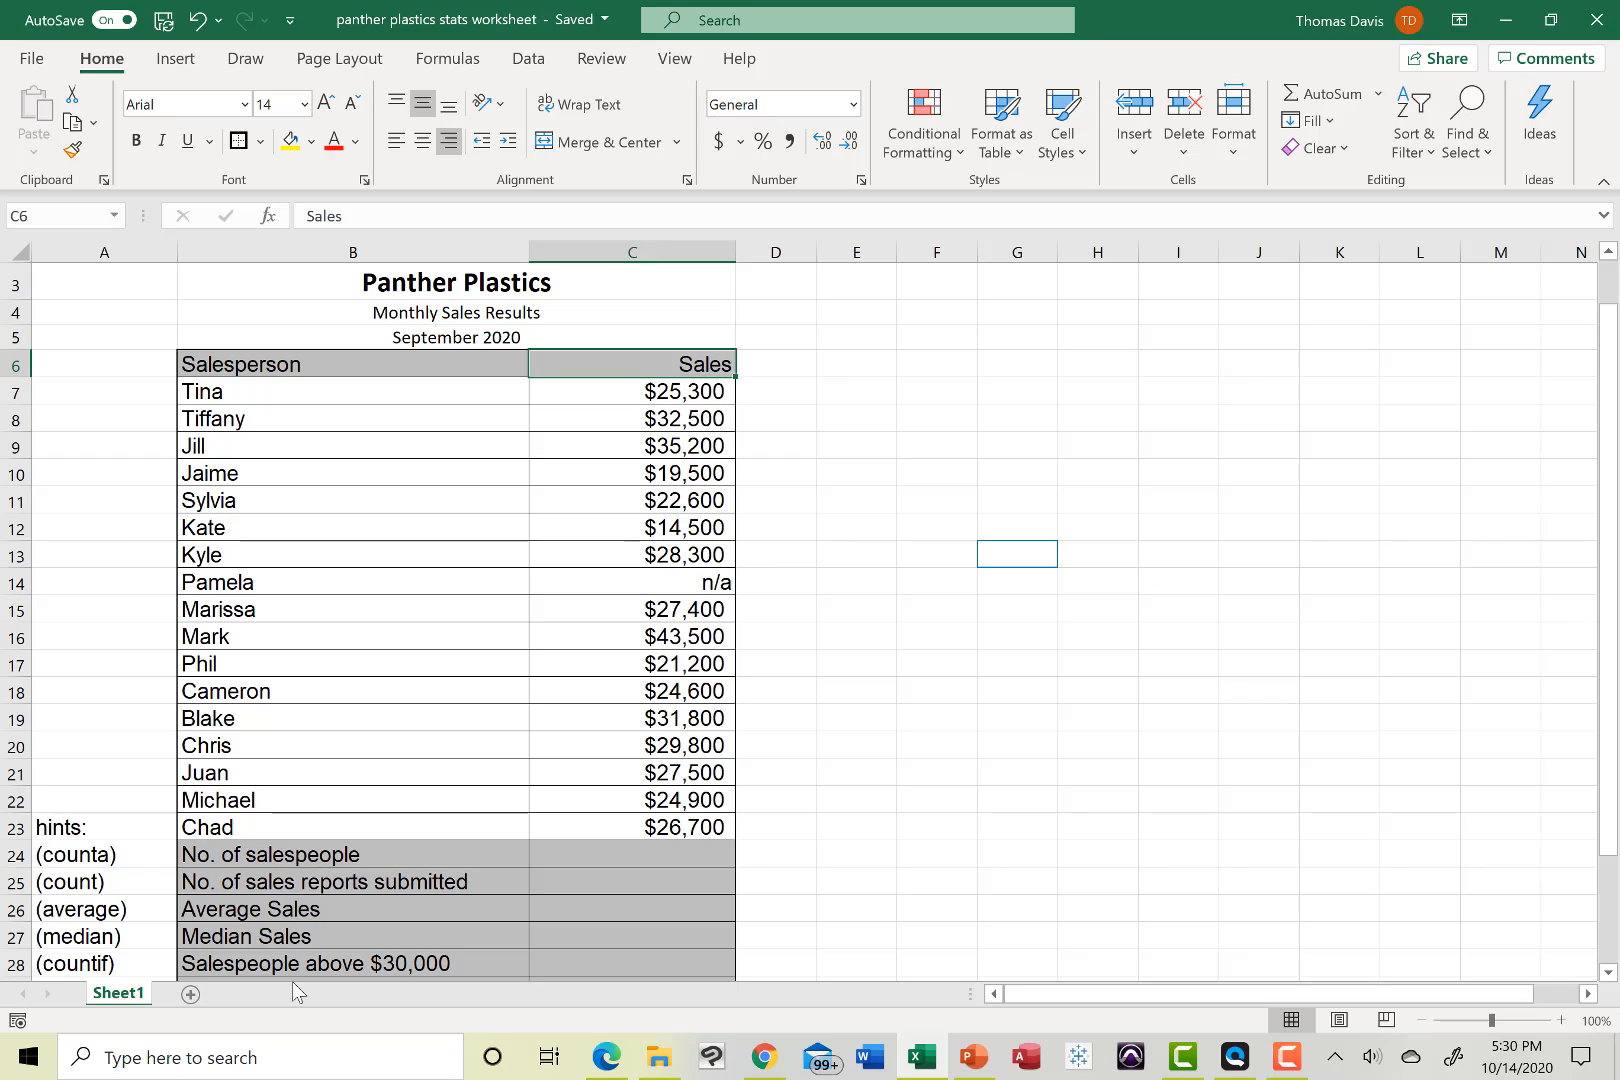
# Begin a formula in cell C24 for the number of salespeople
pyautogui.click(655, 863)
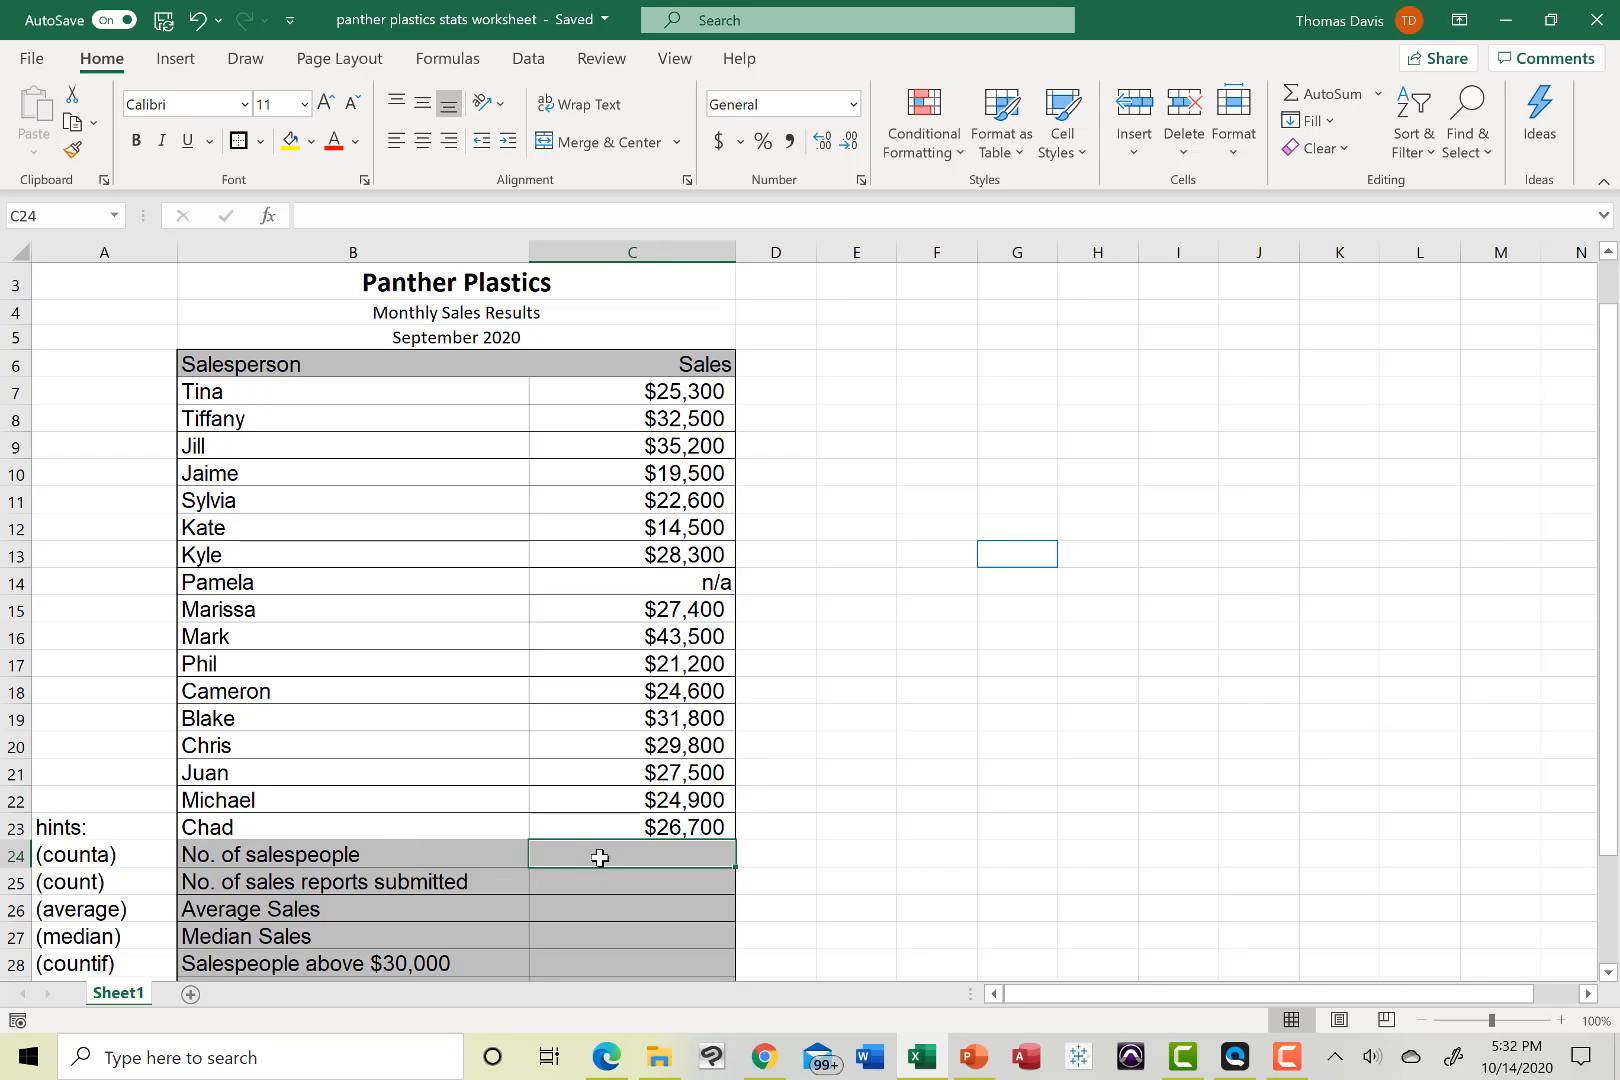
pyautogui.write('=')
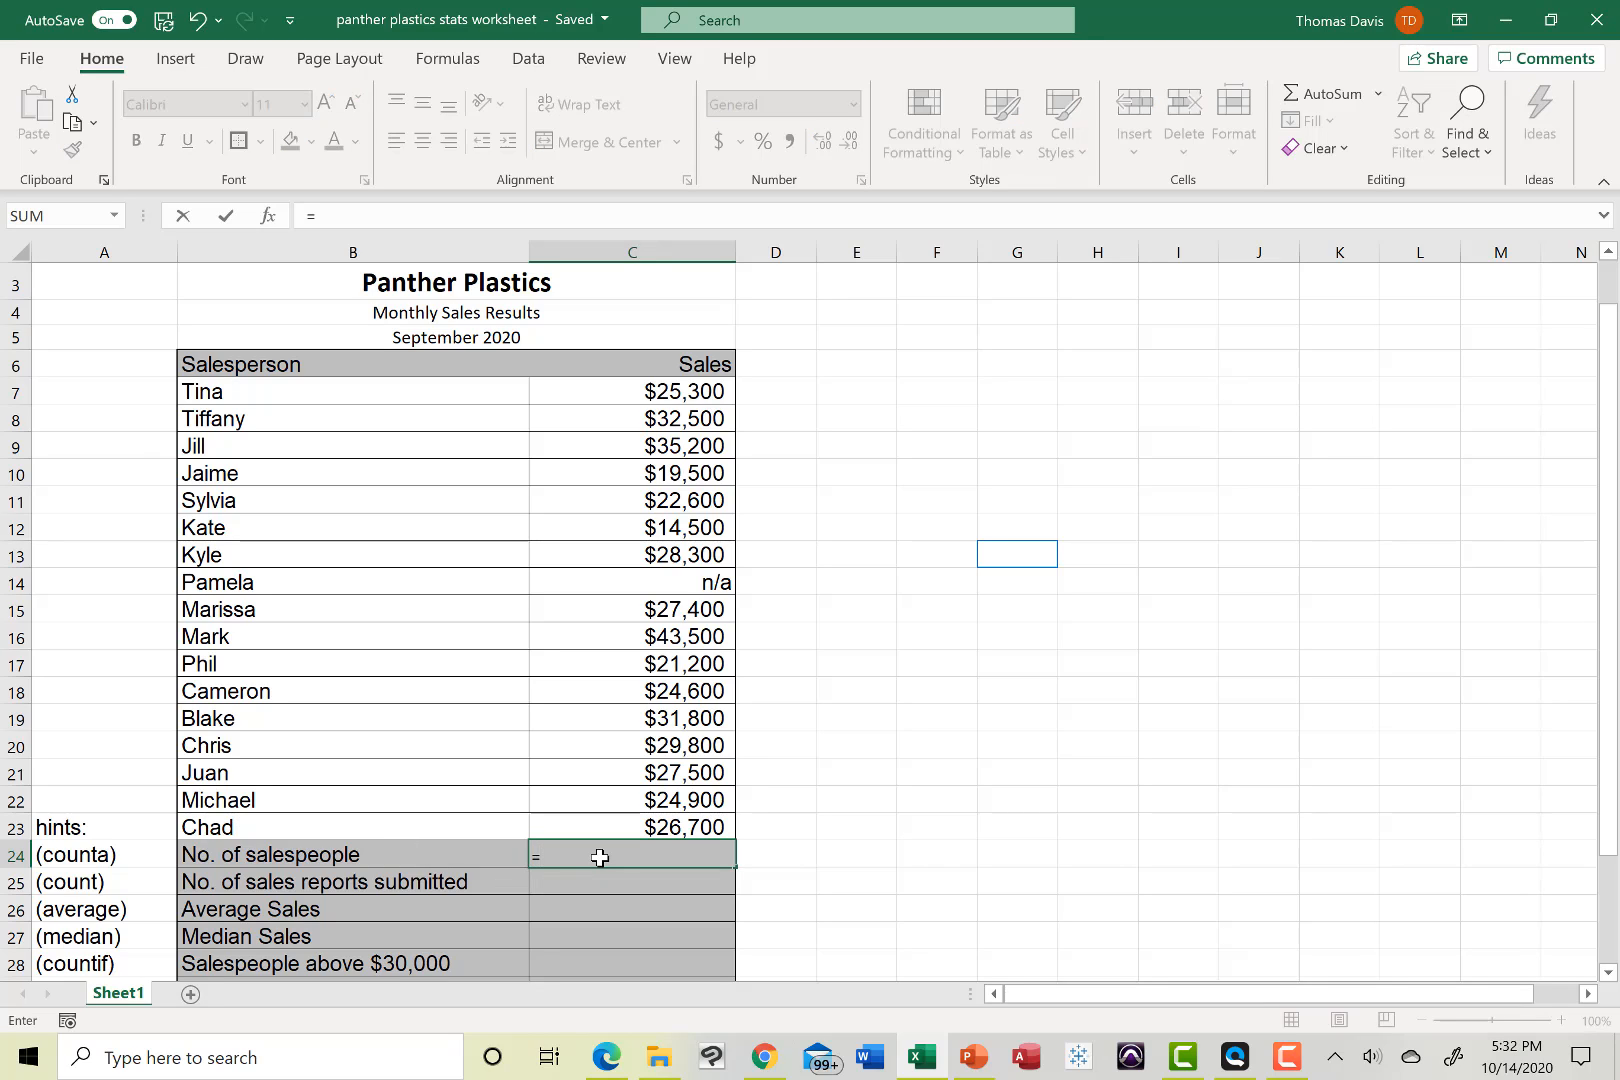
pyautogui.click(607, 694)
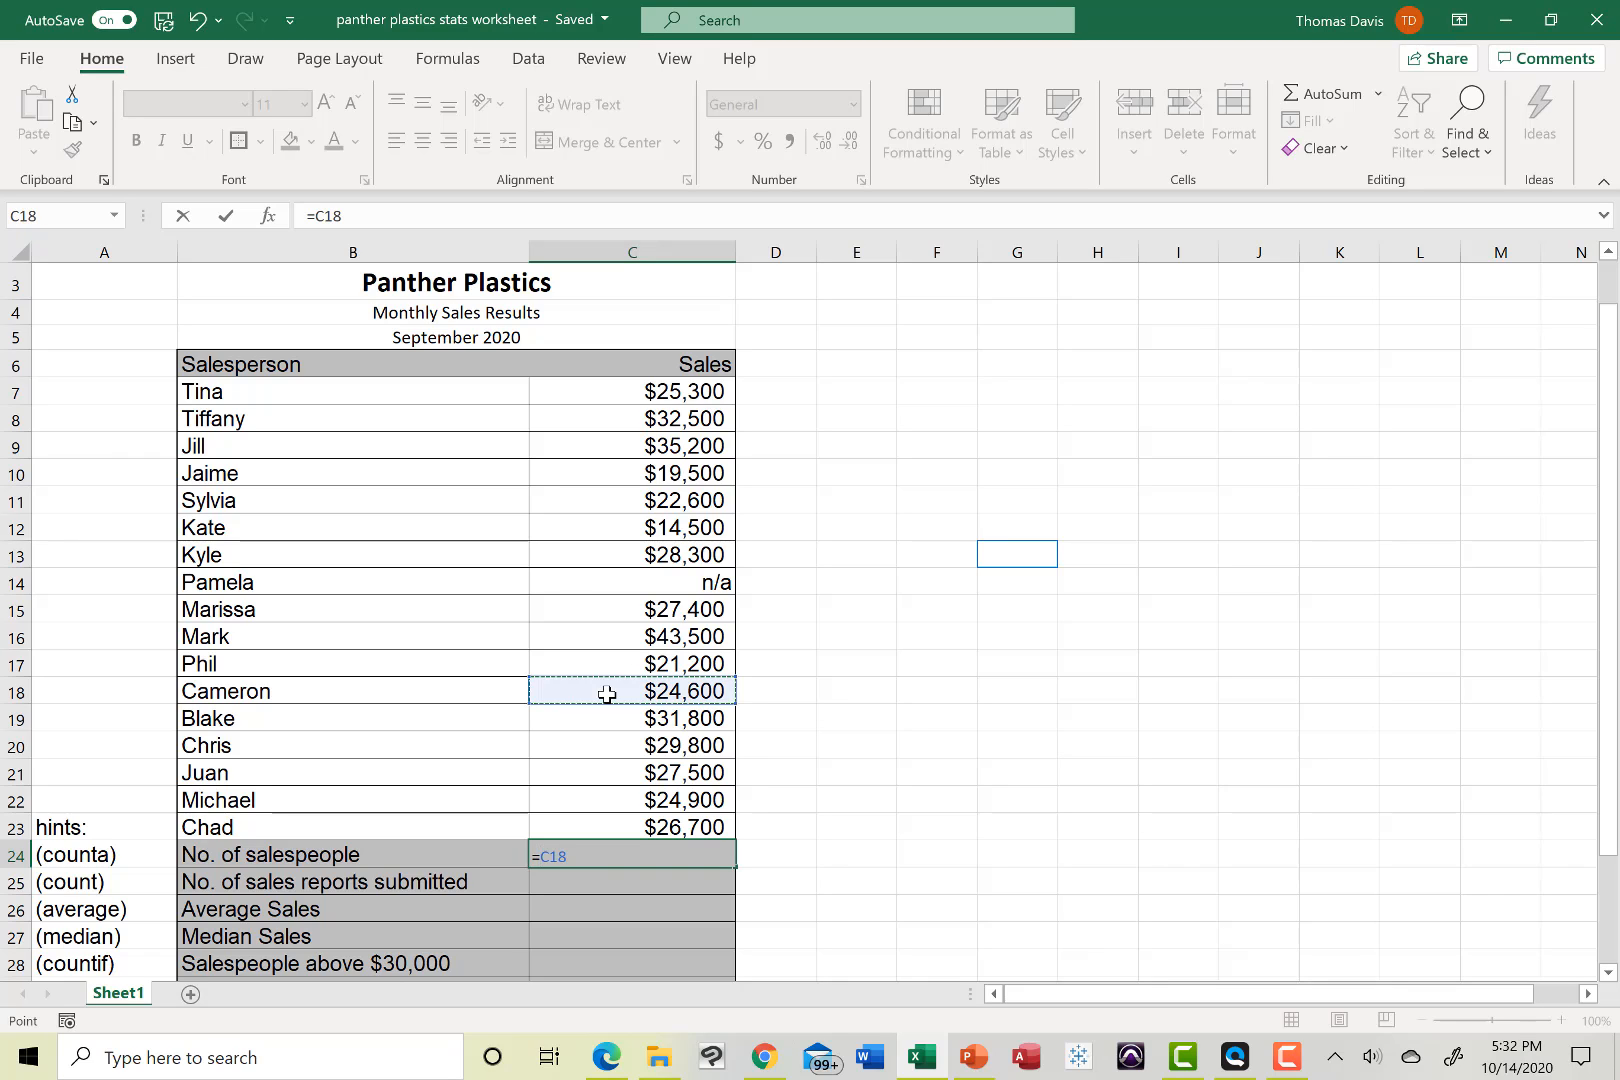
pyautogui.write('co')
pyautogui.press('BackSpace')
pyautogui.press('BackSpace')
pyautogui.press('BackSpace')
pyautogui.press('BackSpace')
pyautogui.press('BackSpace')
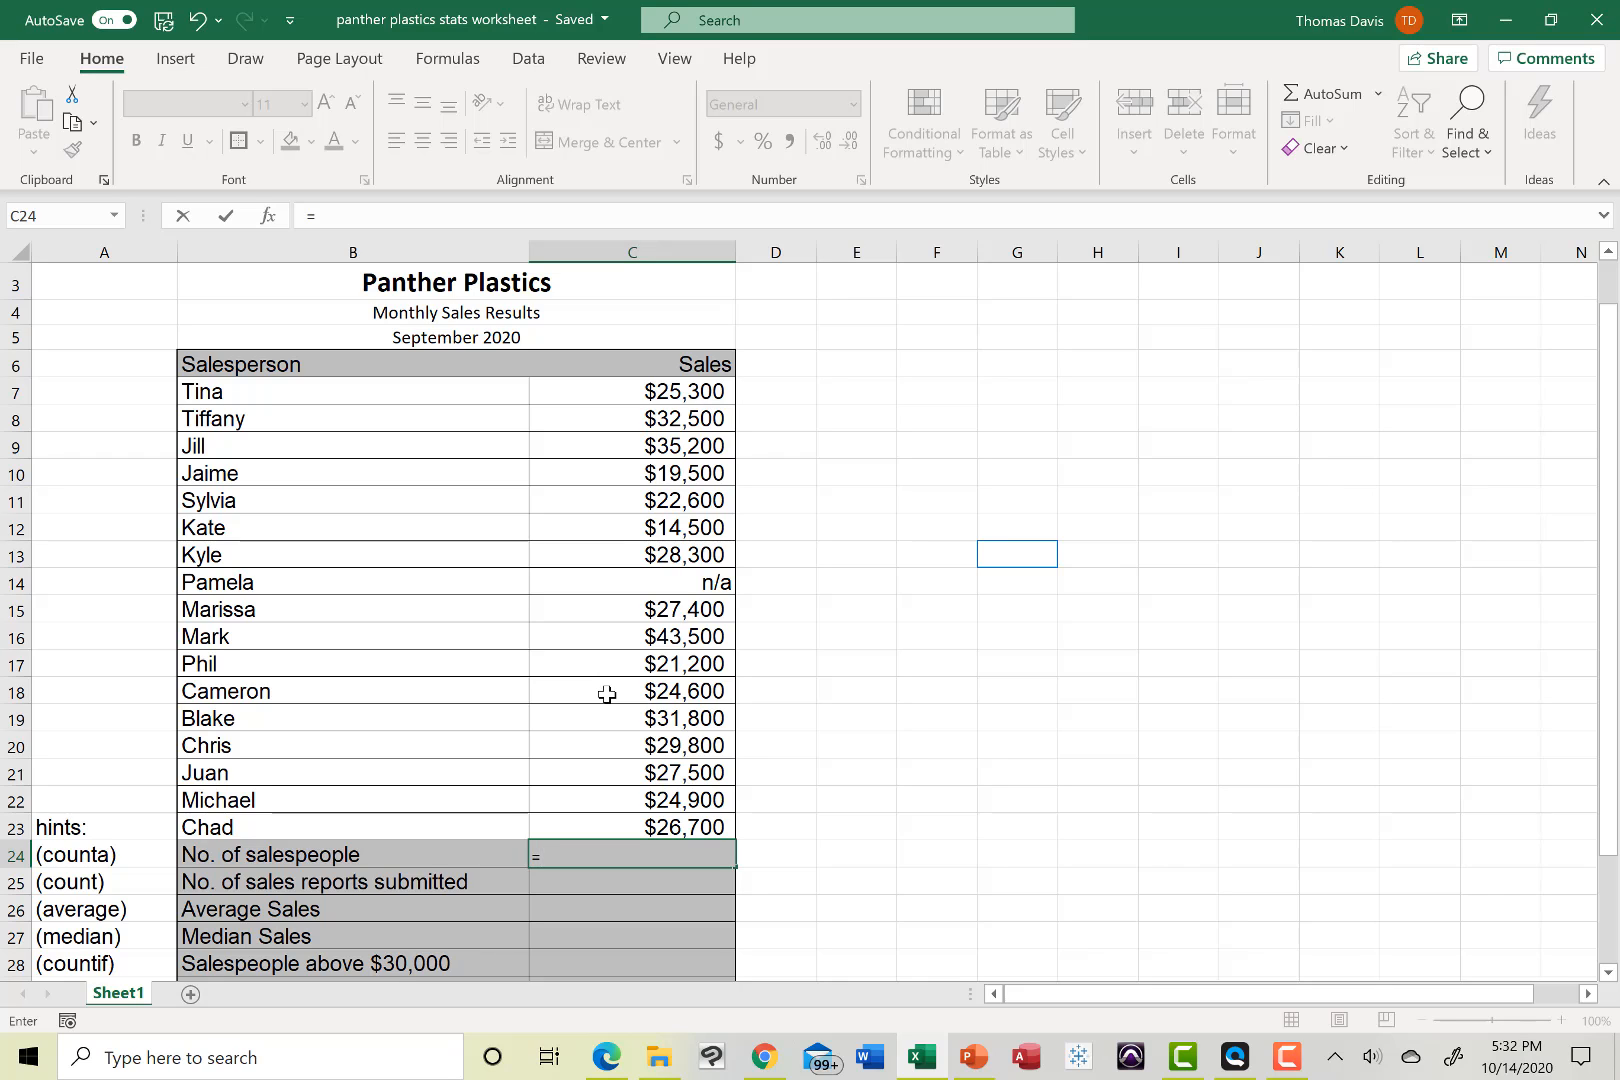
# Complete the No. of salespeople formula in C24 as =COUNTA(B7:B23) to count the names in the list
pyautogui.write('counta')
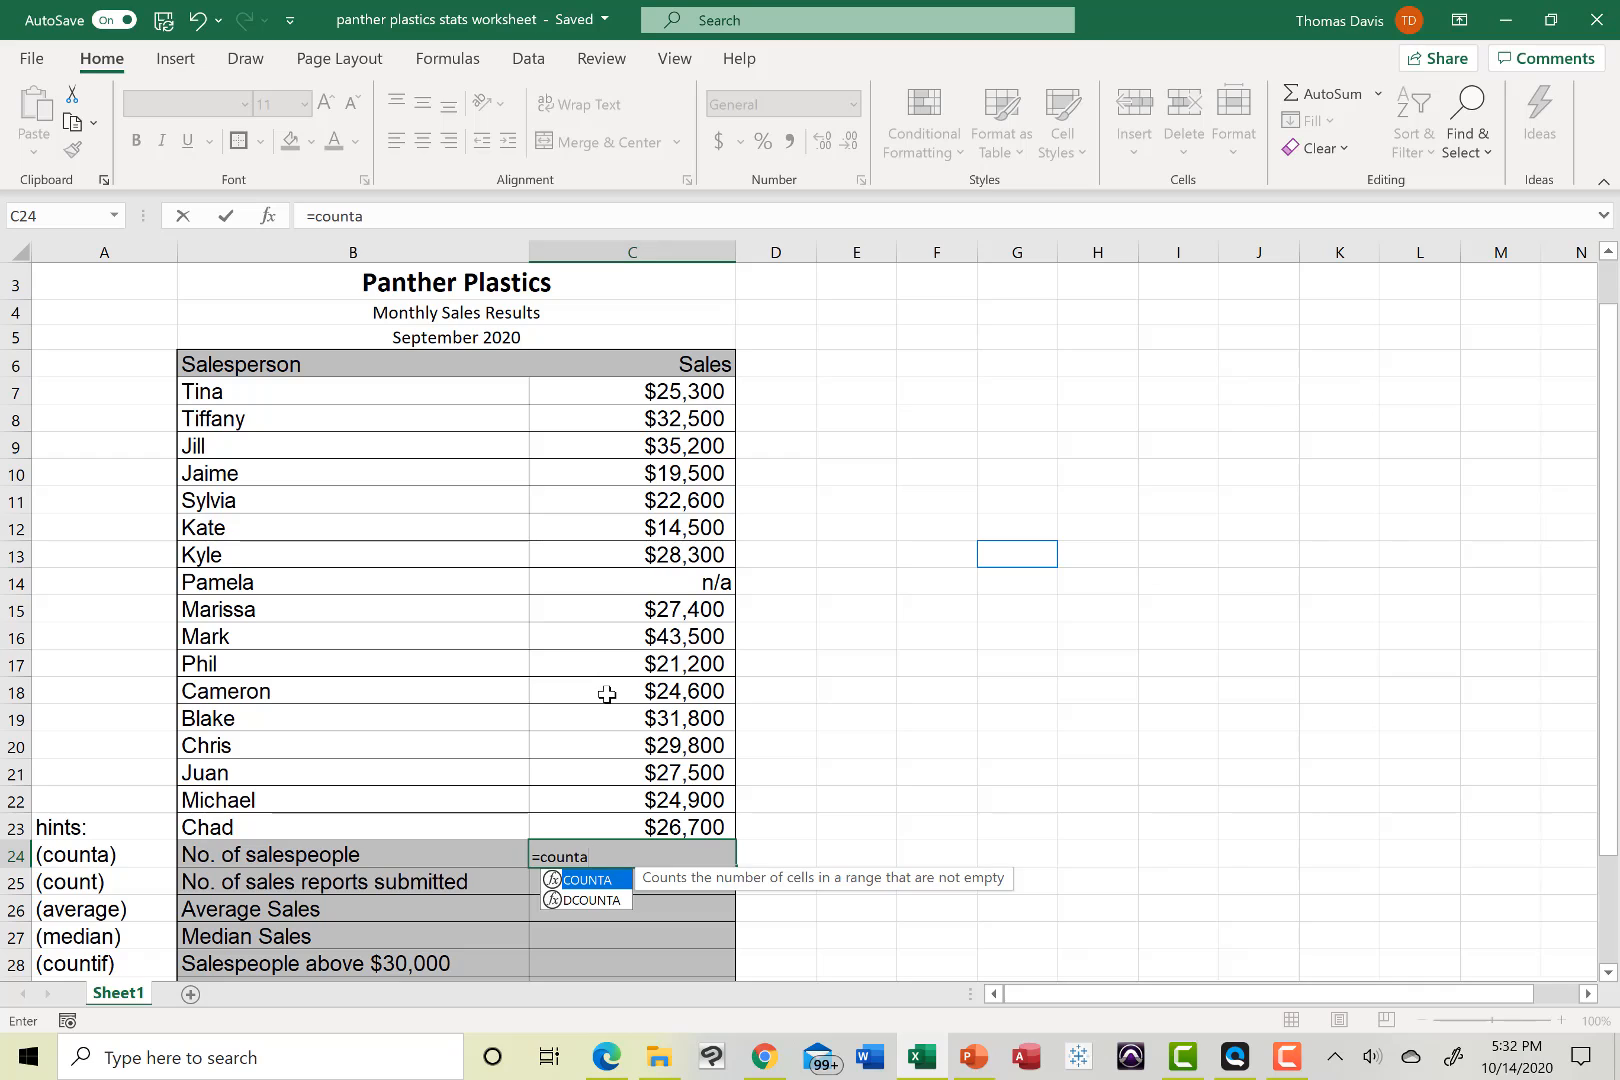
pyautogui.write('(')
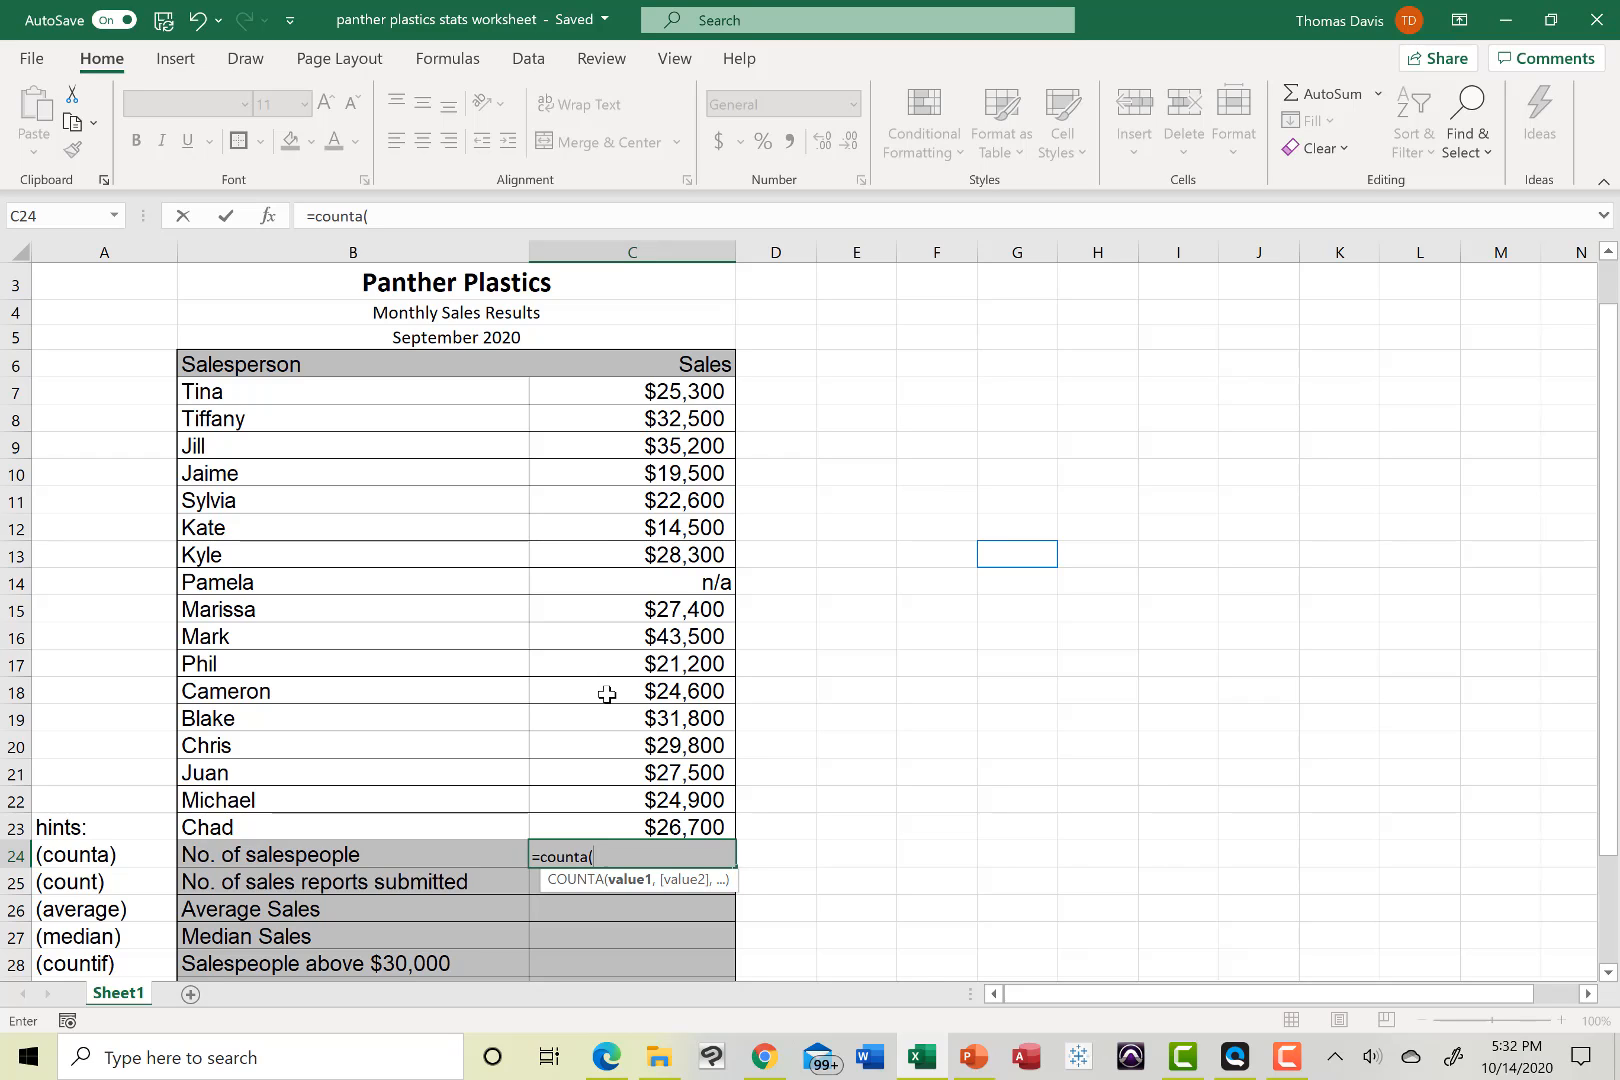
pyautogui.write('b7')
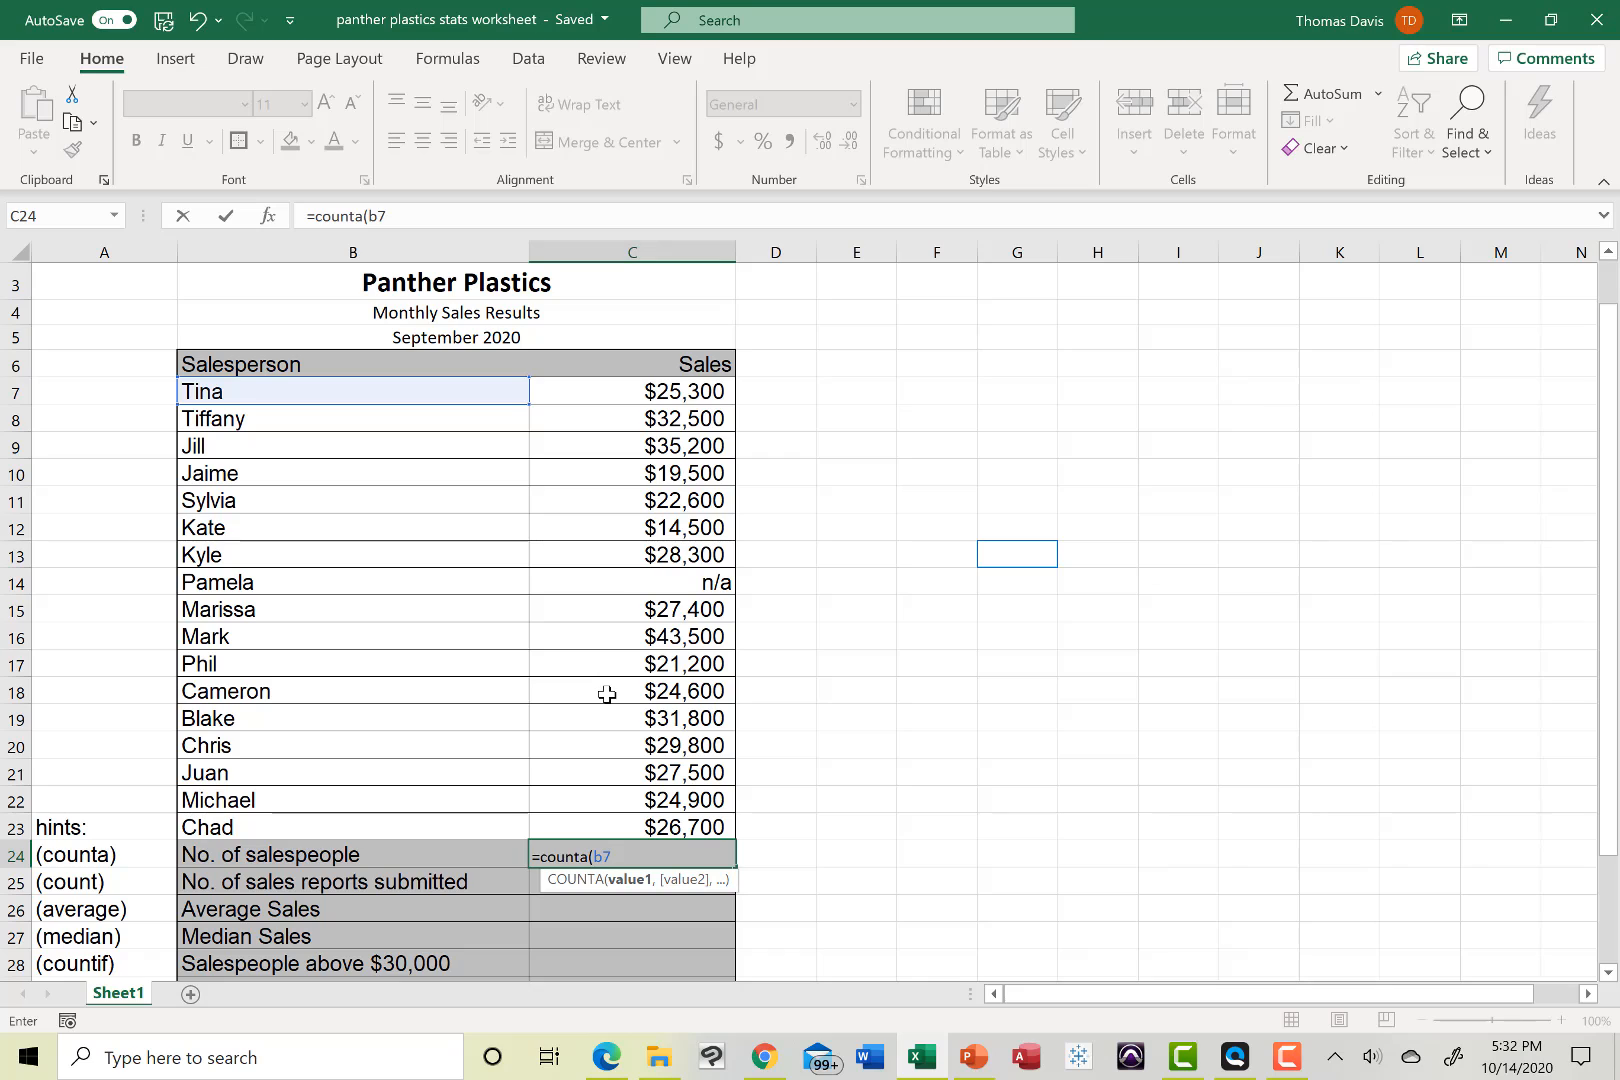
pyautogui.write(':')
pyautogui.write('b23')
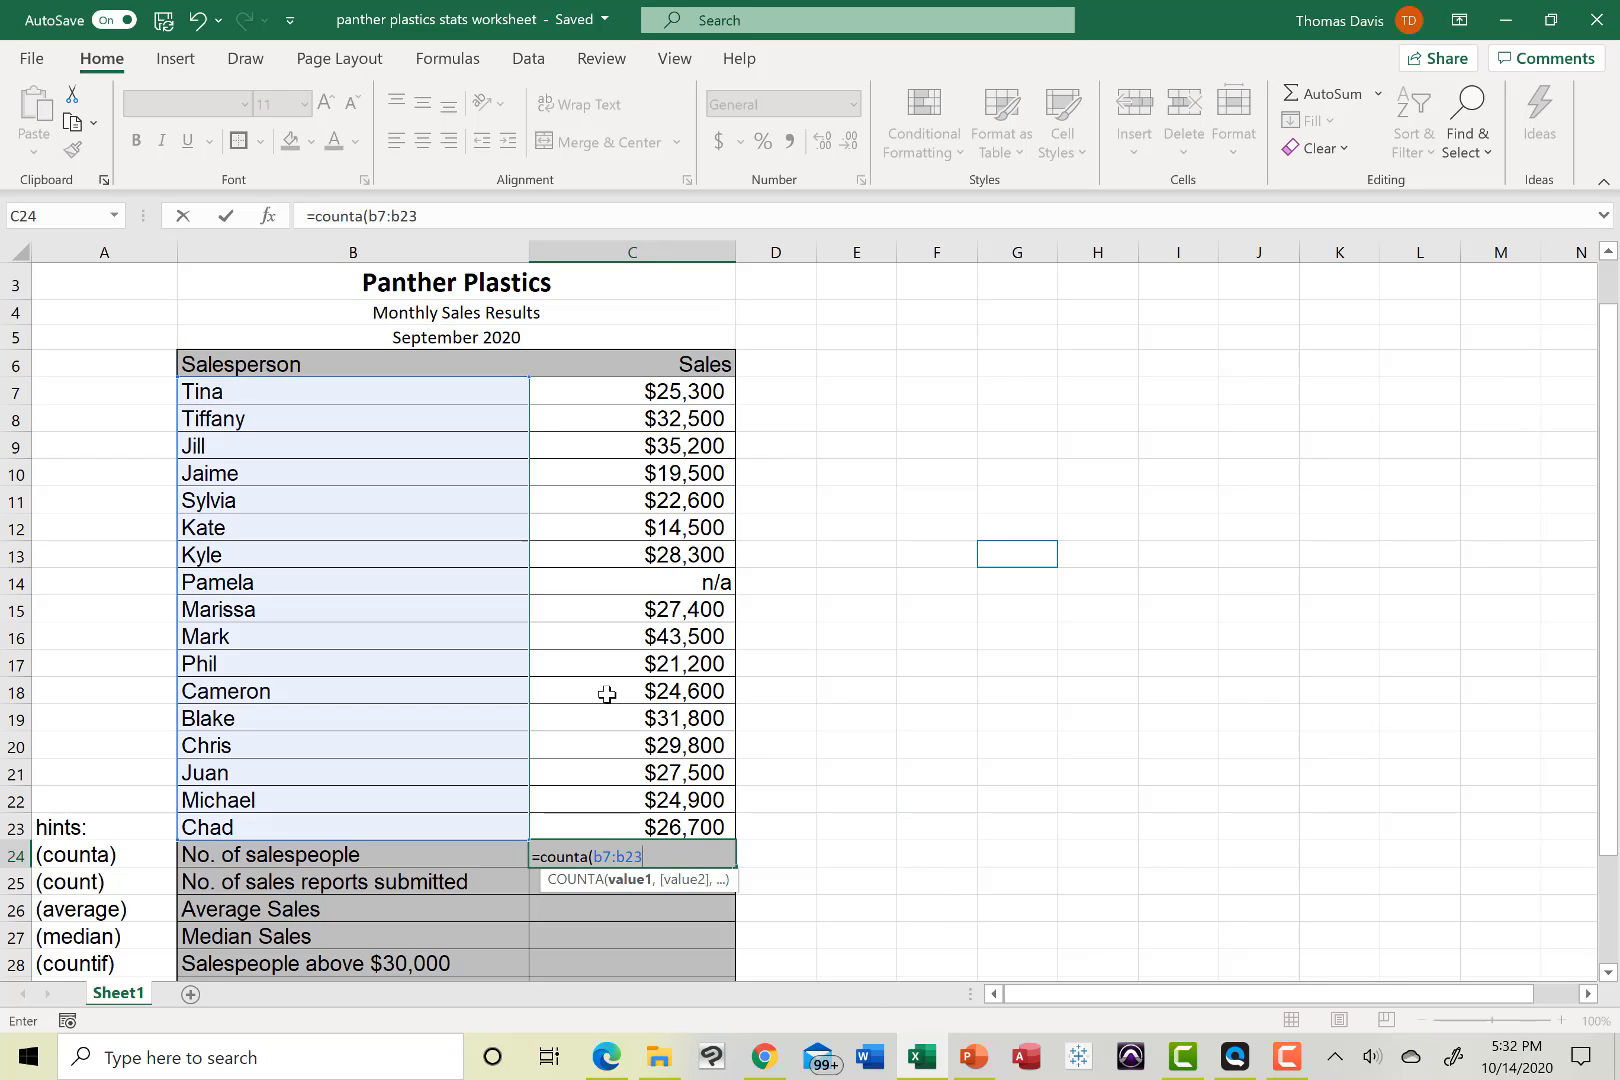
pyautogui.write(')')
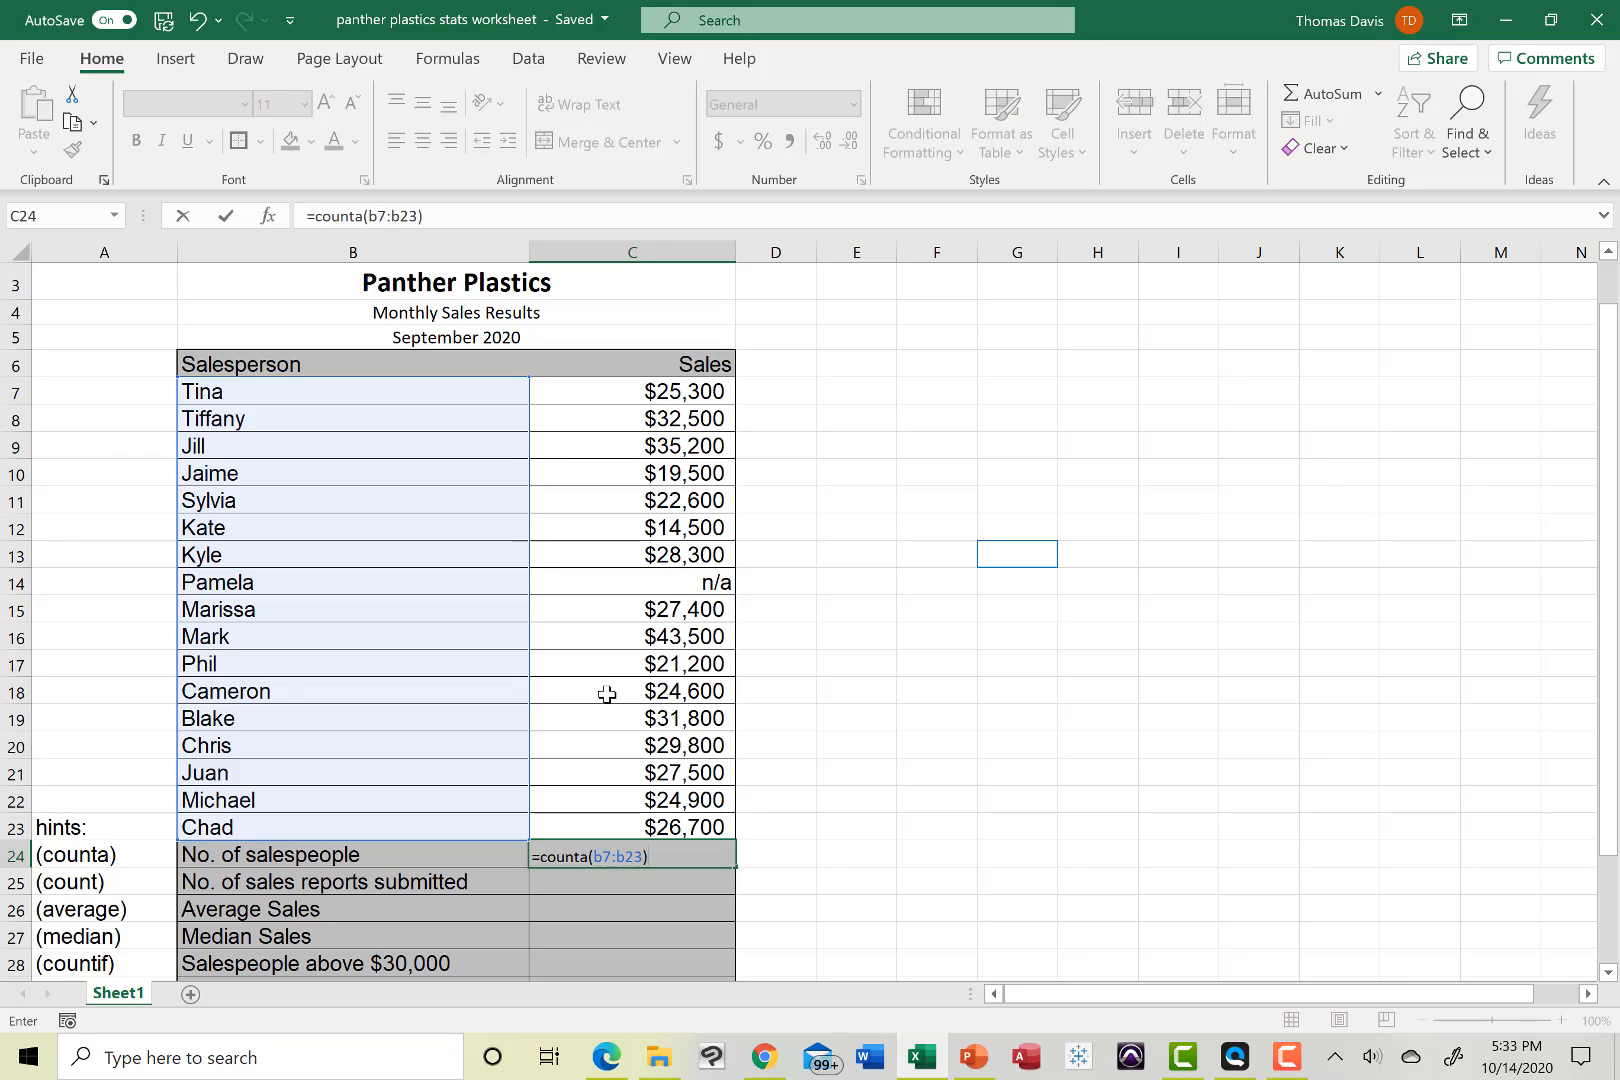
pyautogui.press('Return')
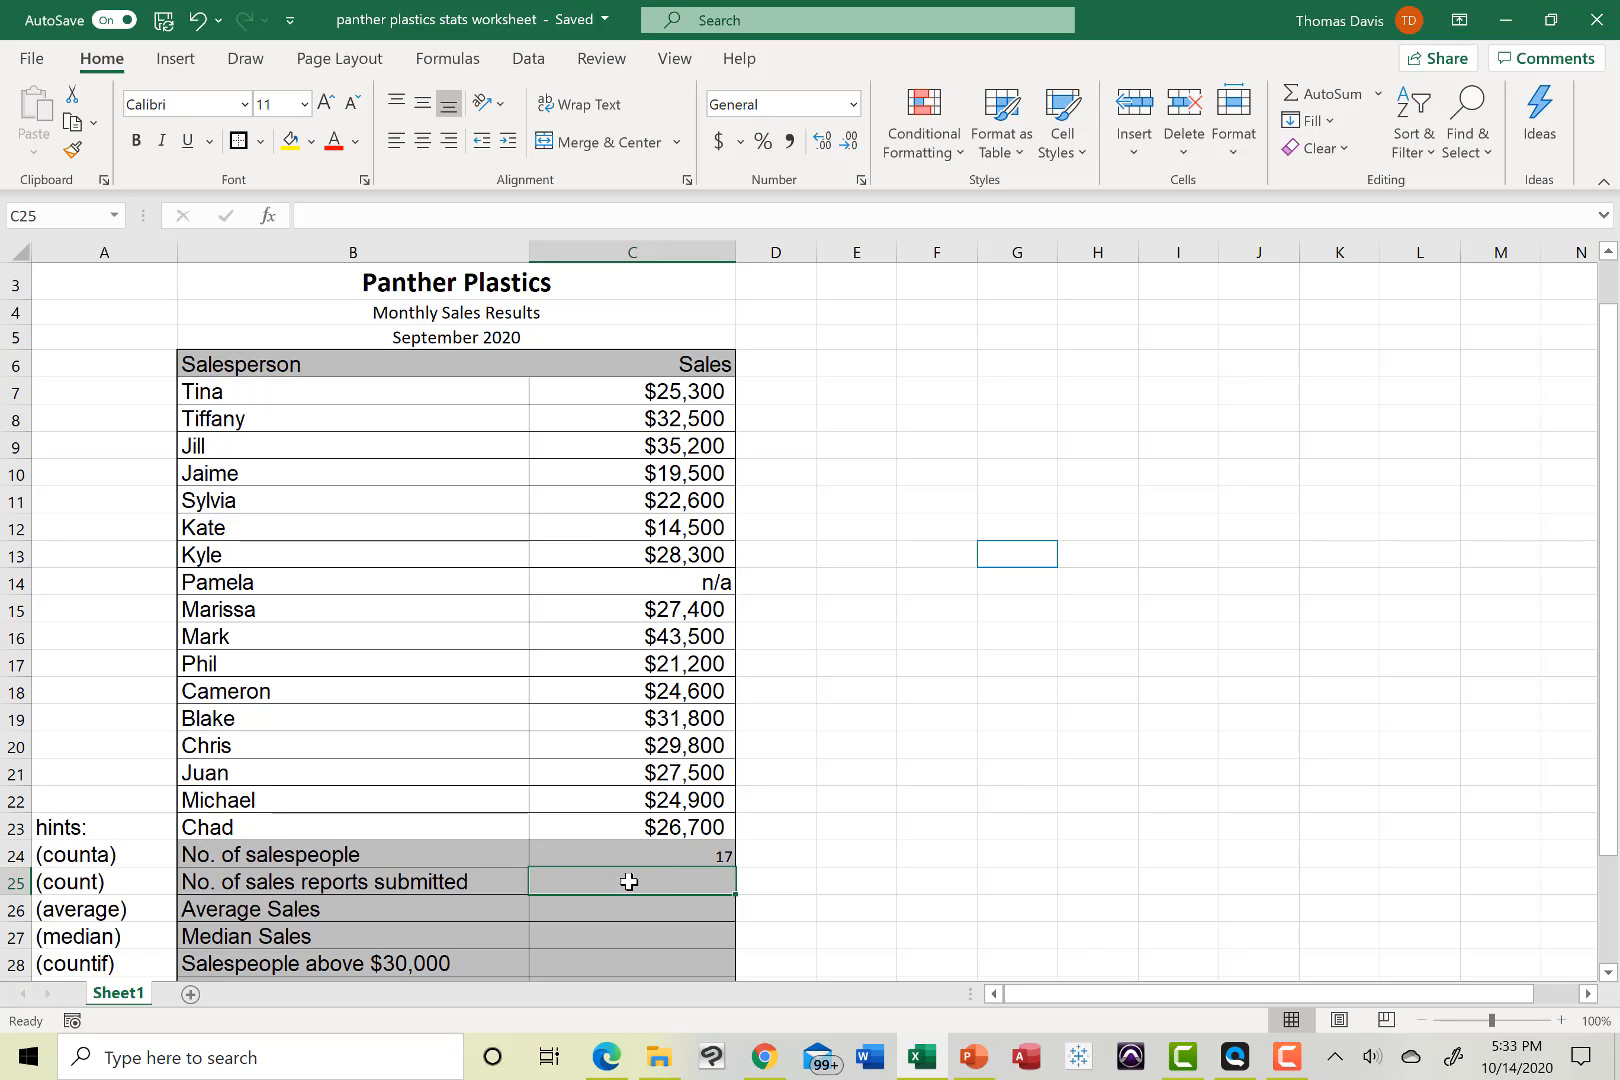
# Count the numeric sales reports submitted in C25 with the formula =COUNT(C7:C23)
pyautogui.write('=')
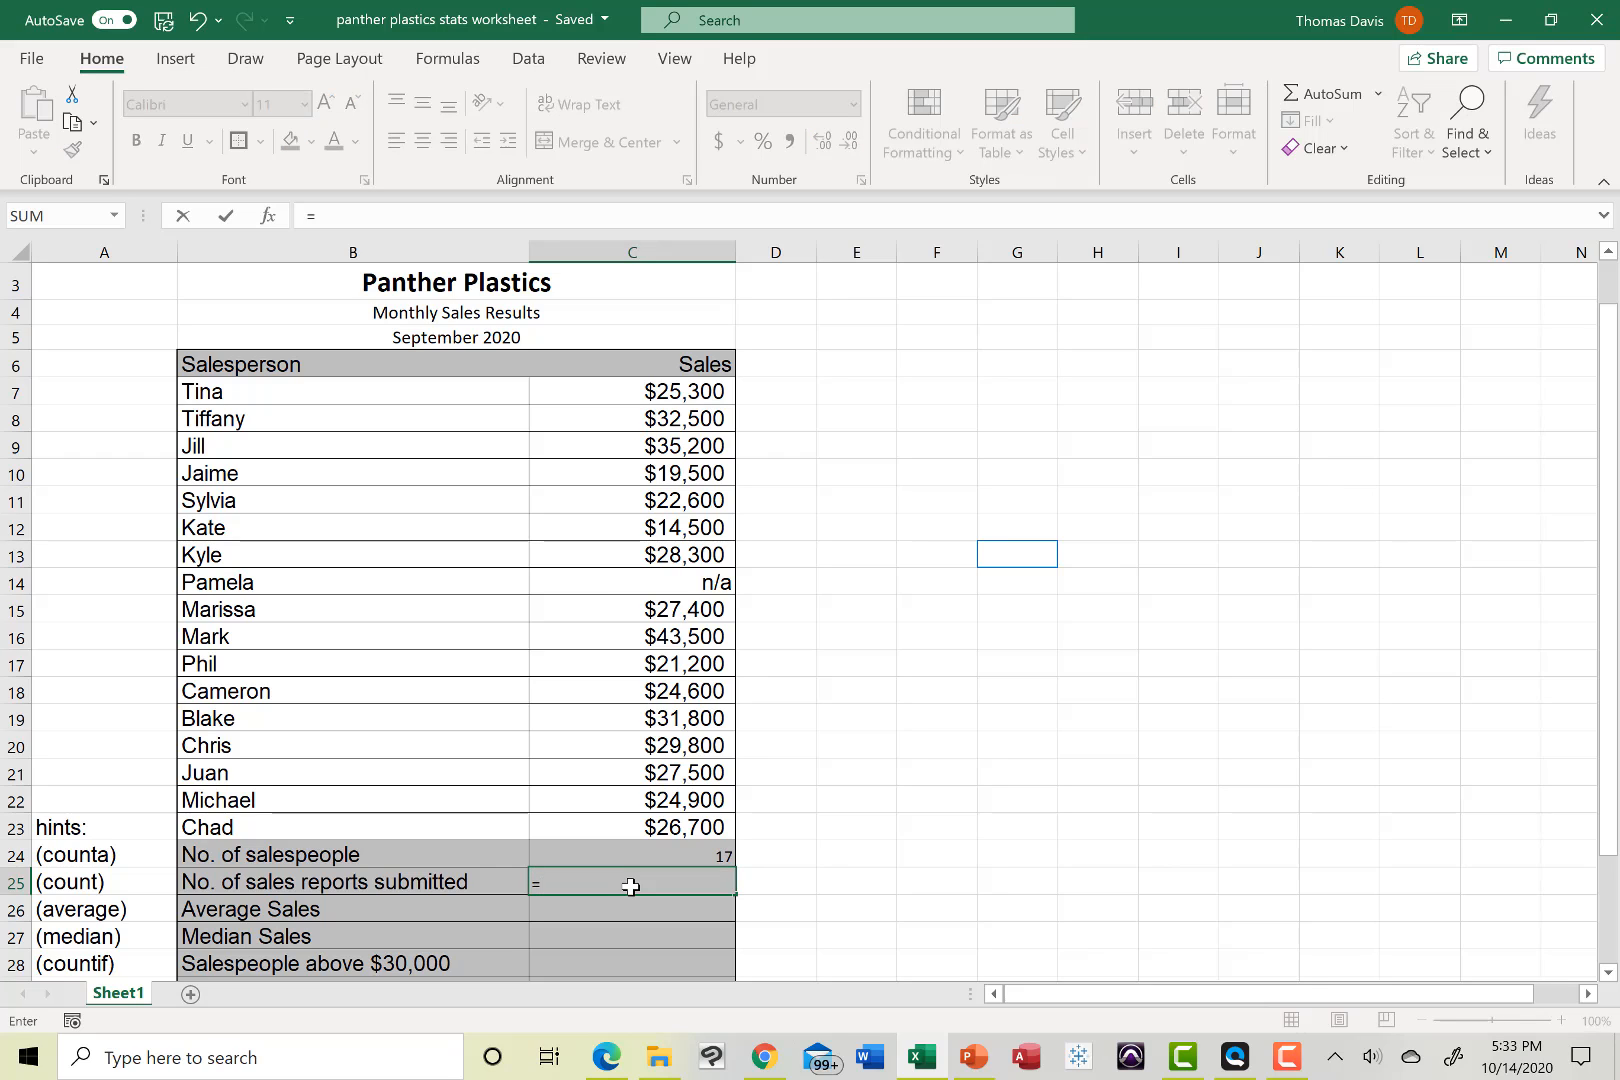
pyautogui.write('count(')
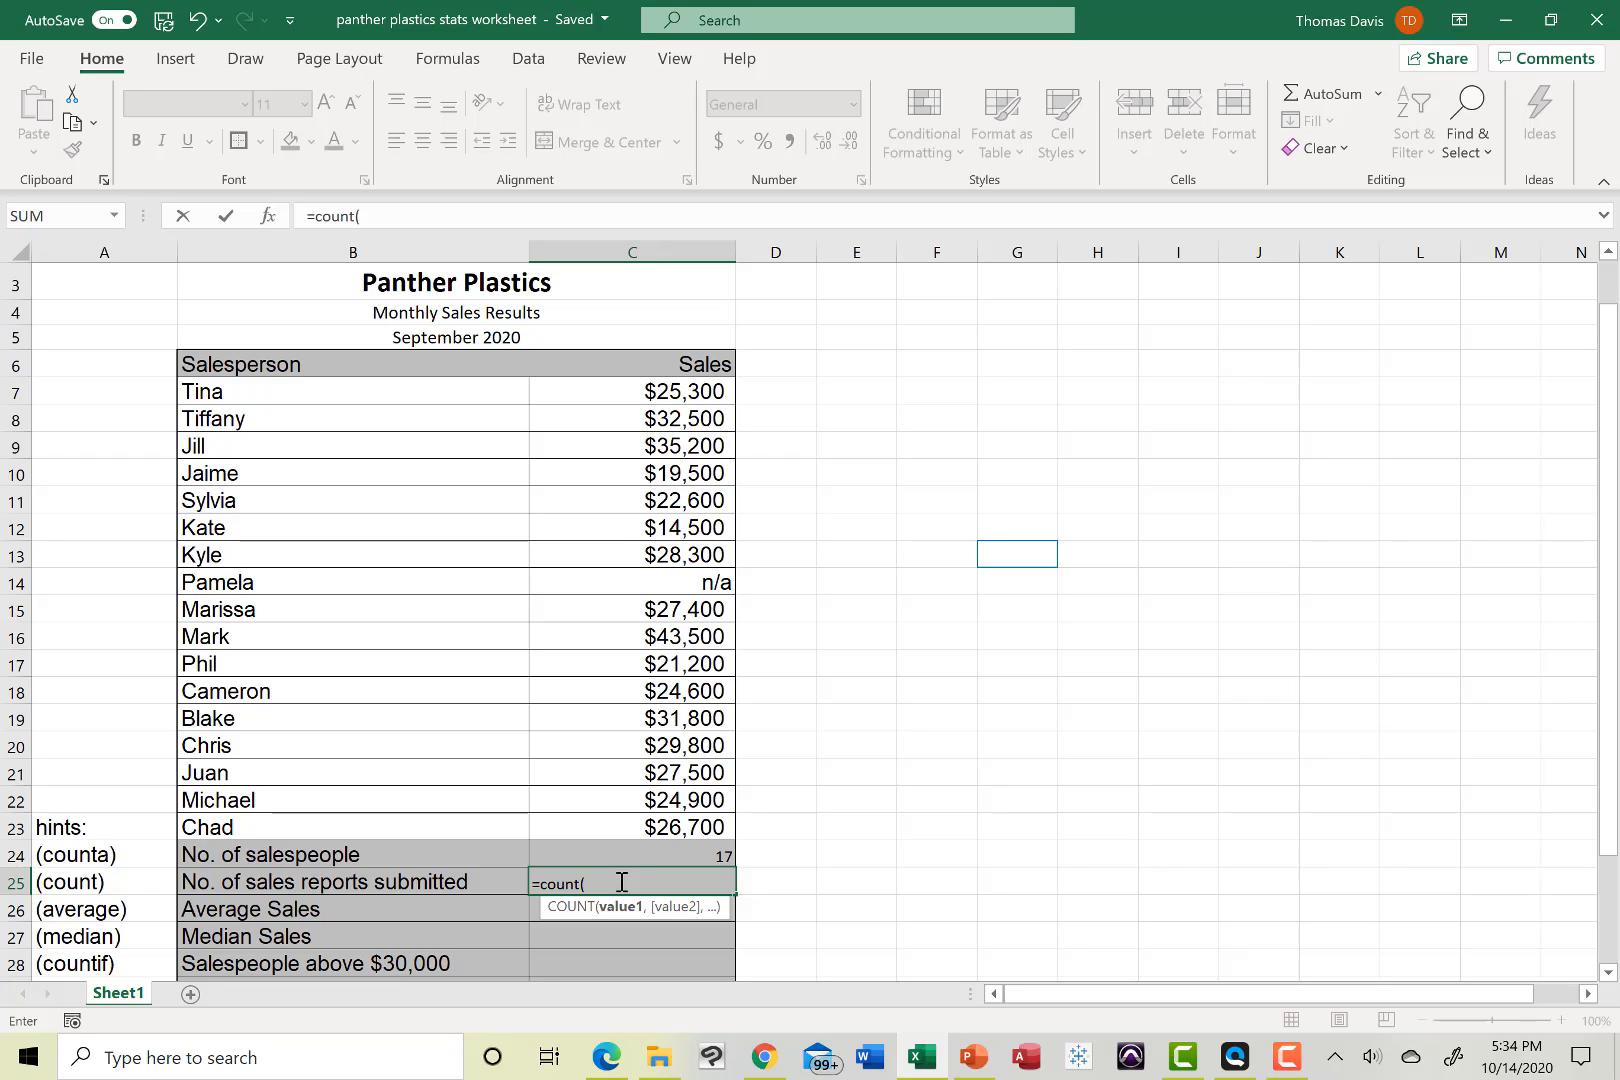
pyautogui.write('c7')
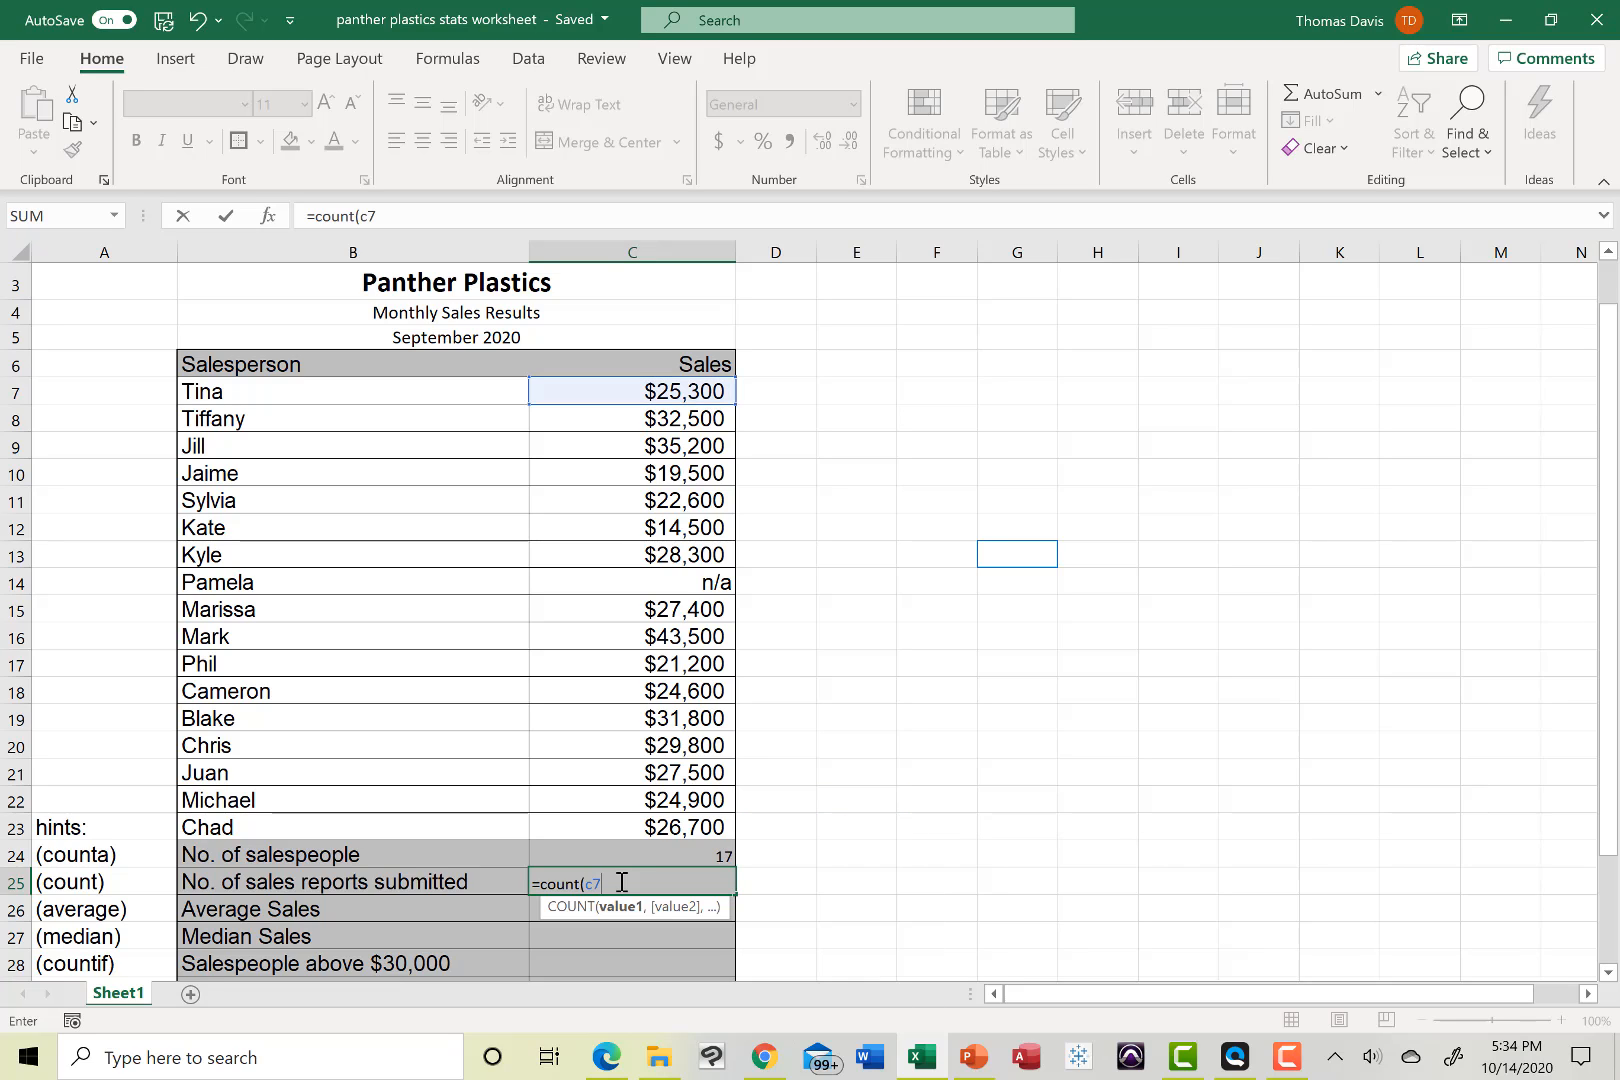
pyautogui.write(':c23')
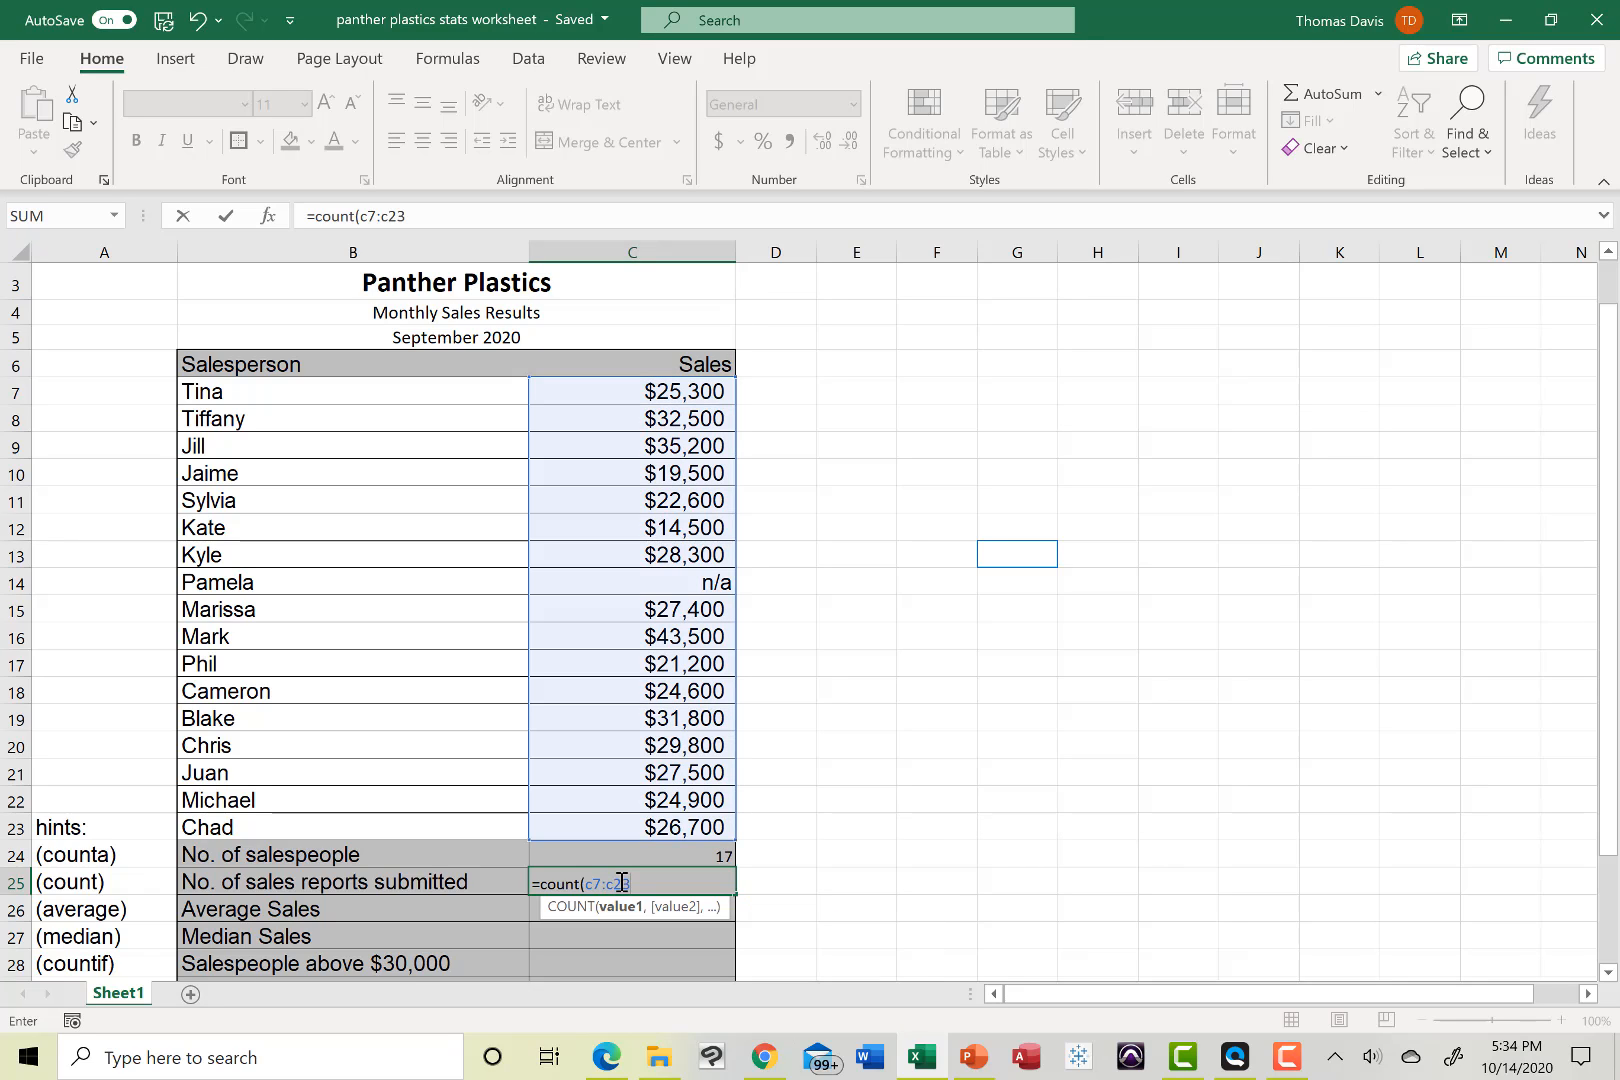
pyautogui.write(')')
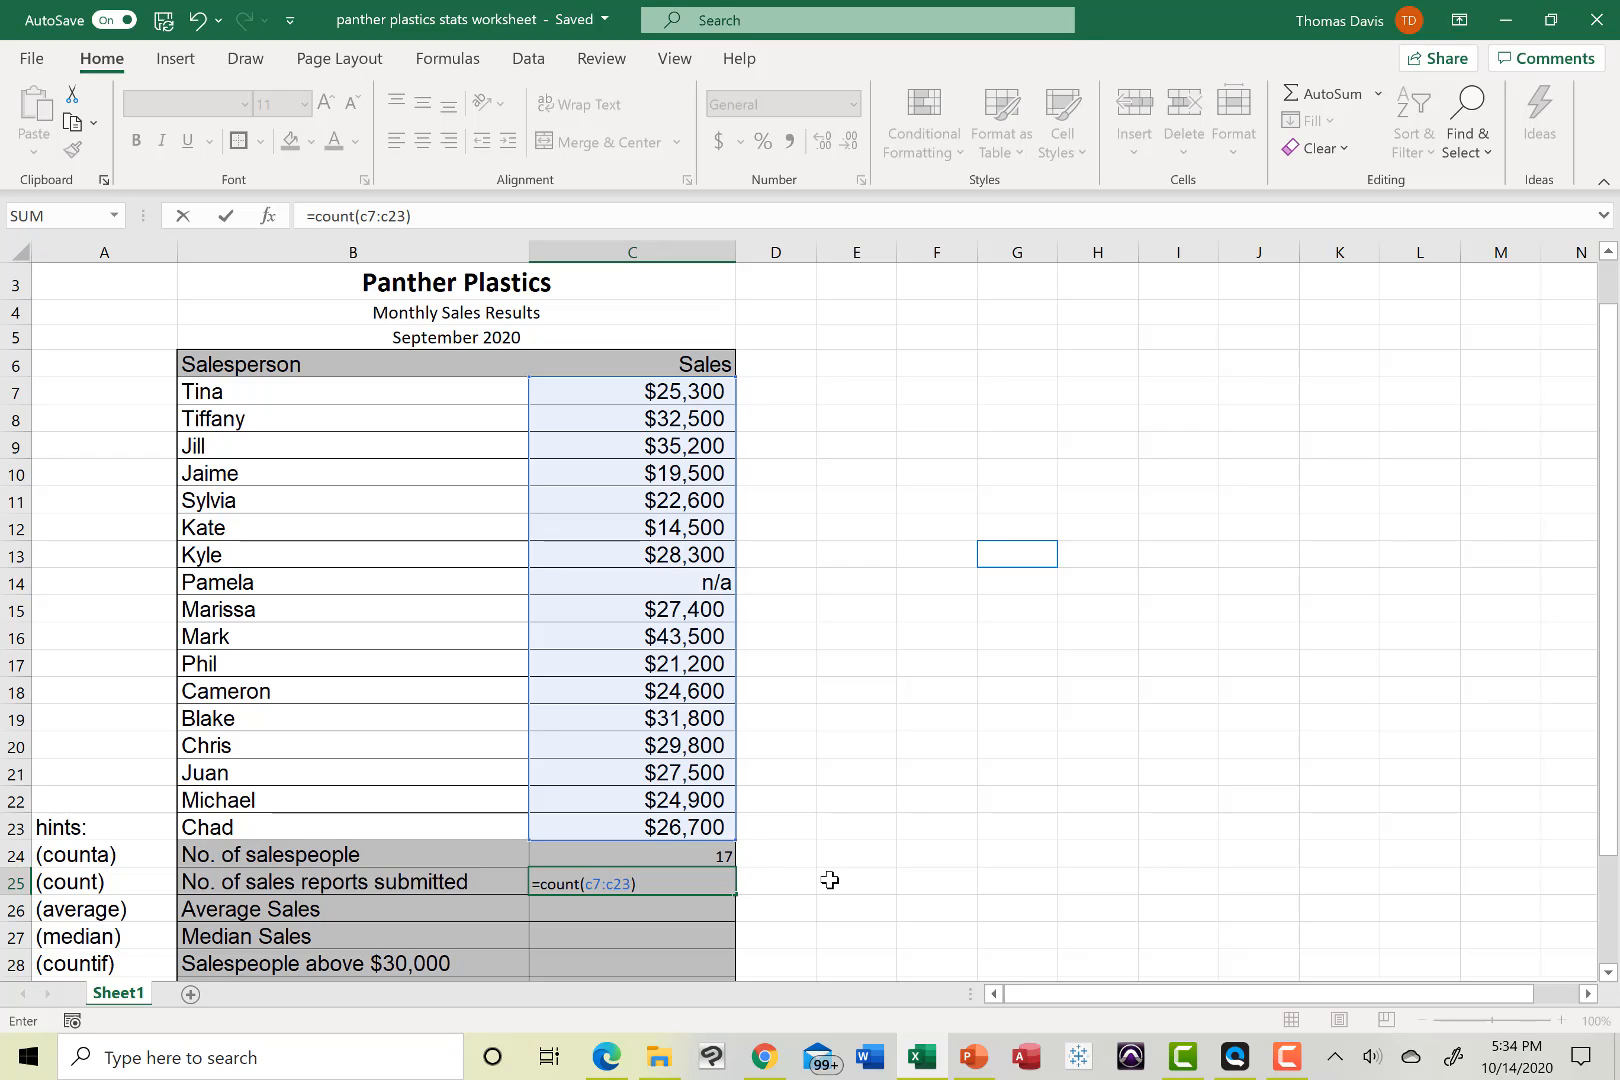
pyautogui.press('Return')
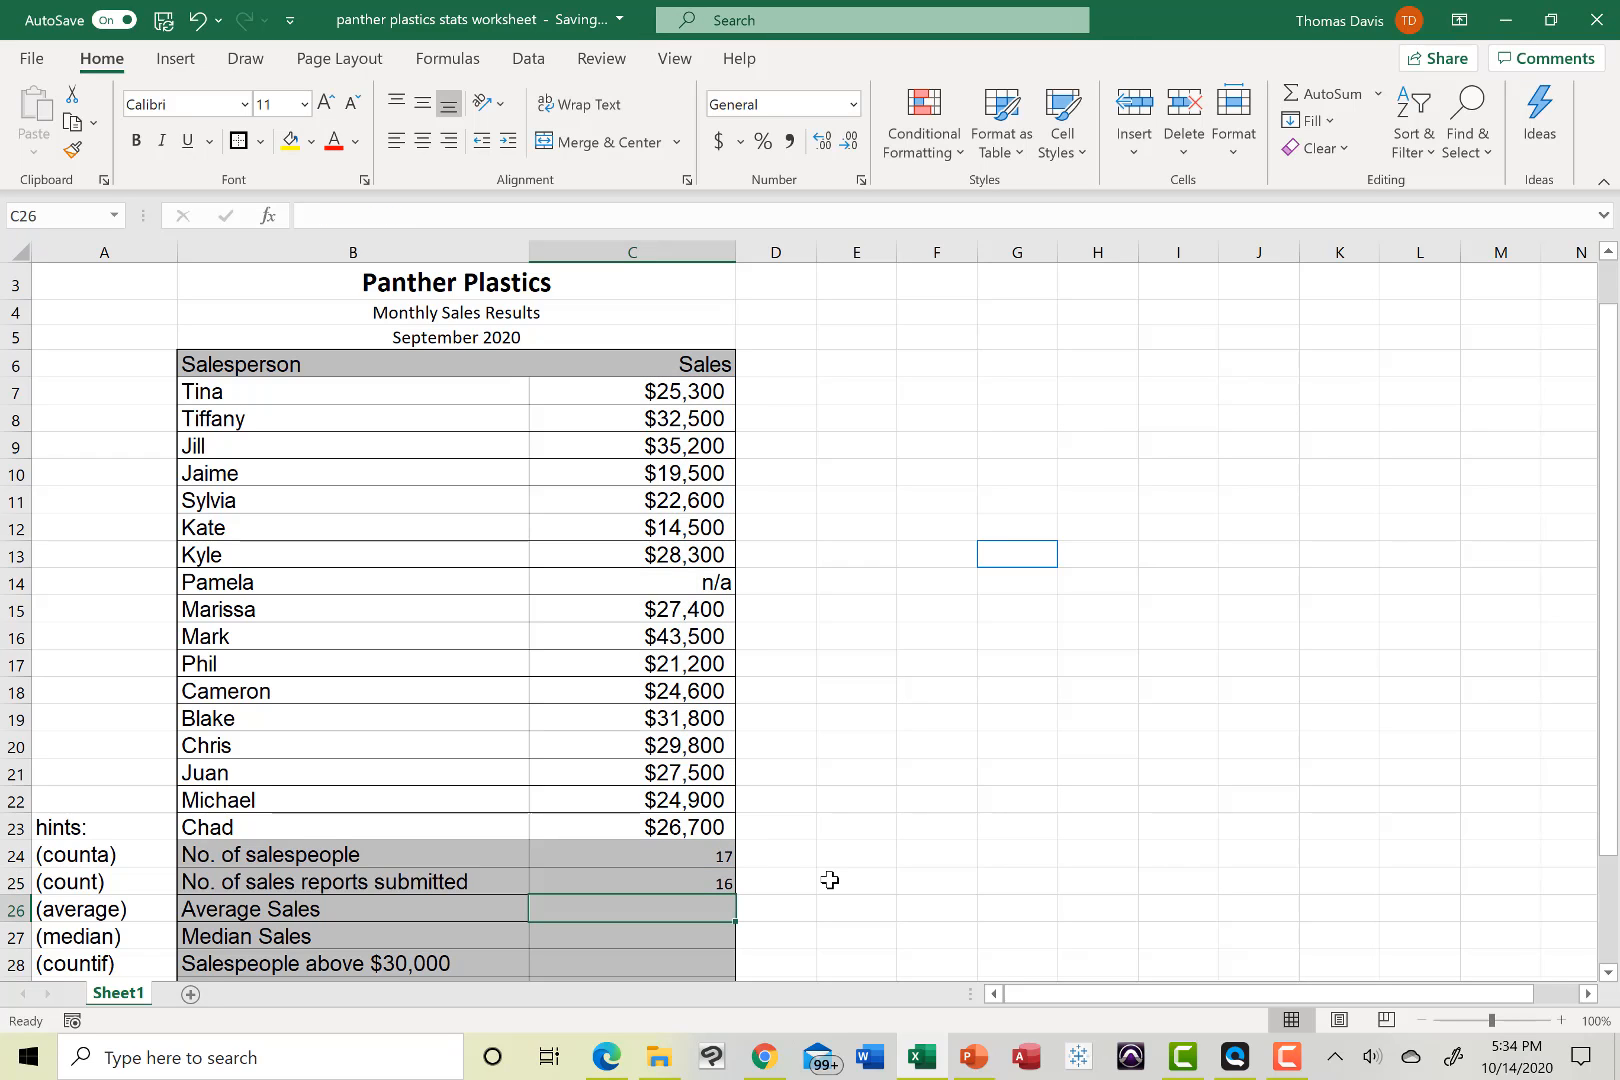
pyautogui.click(658, 885)
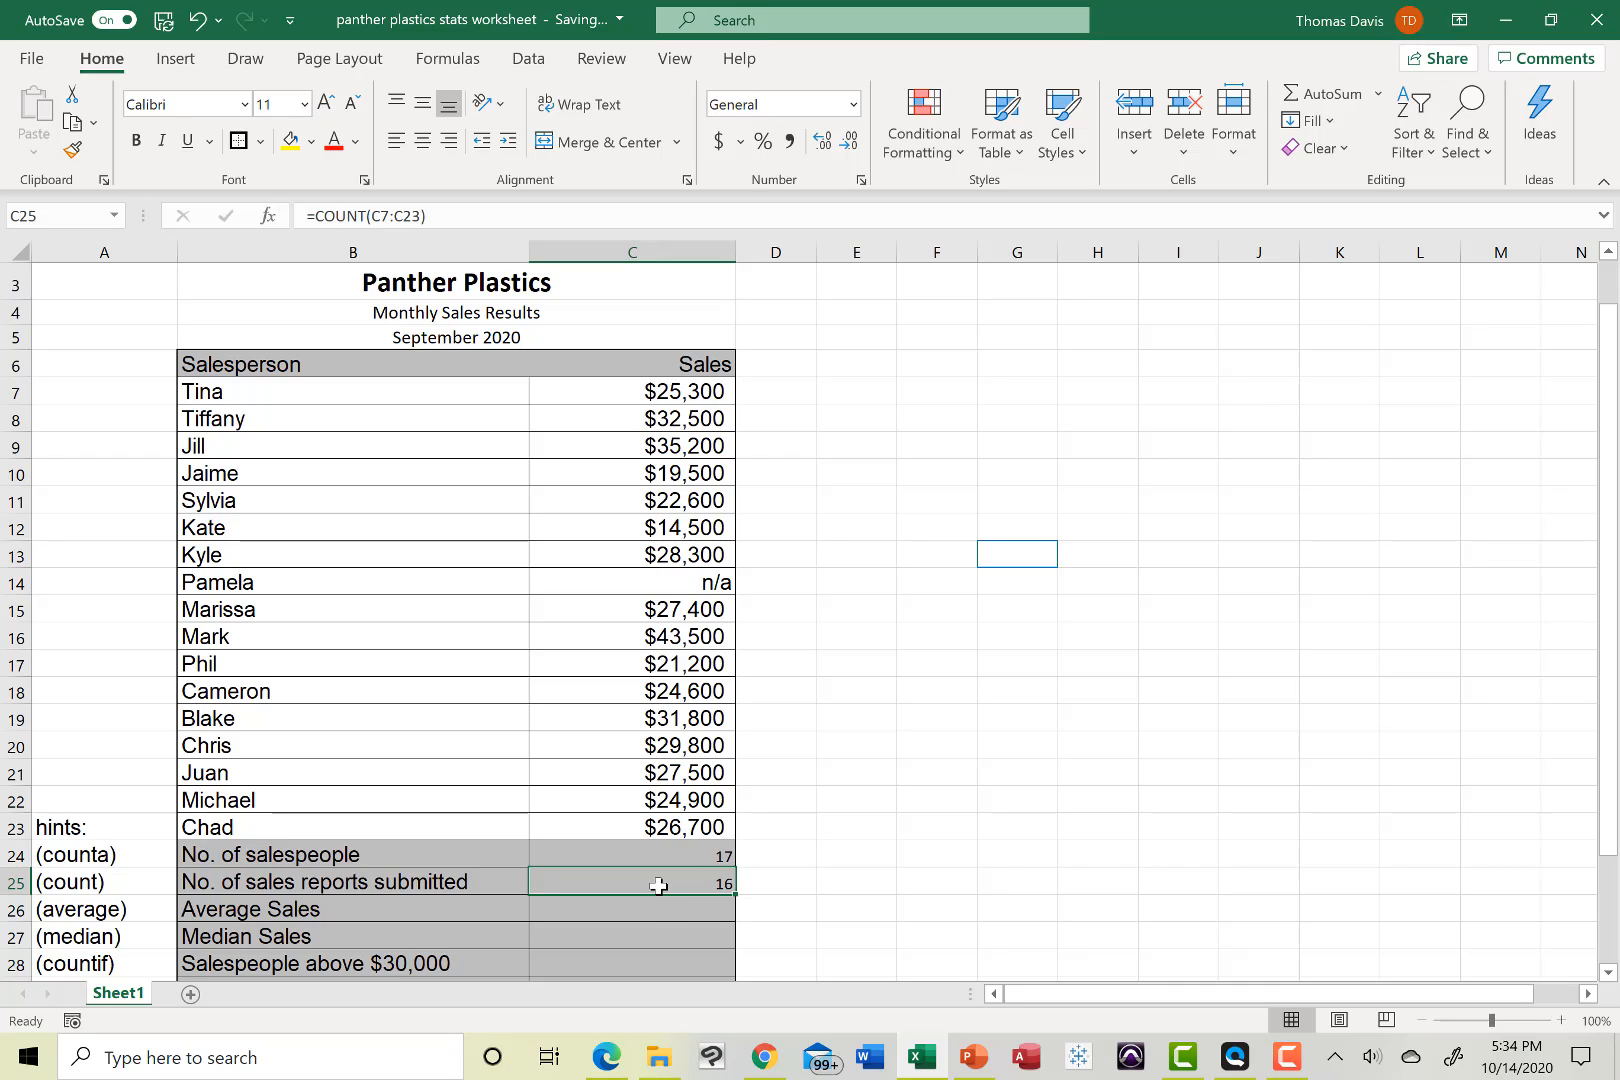
# Calculate Average Sales in C26 with the formula =AVERAGE(C7:C22)
pyautogui.click(654, 910)
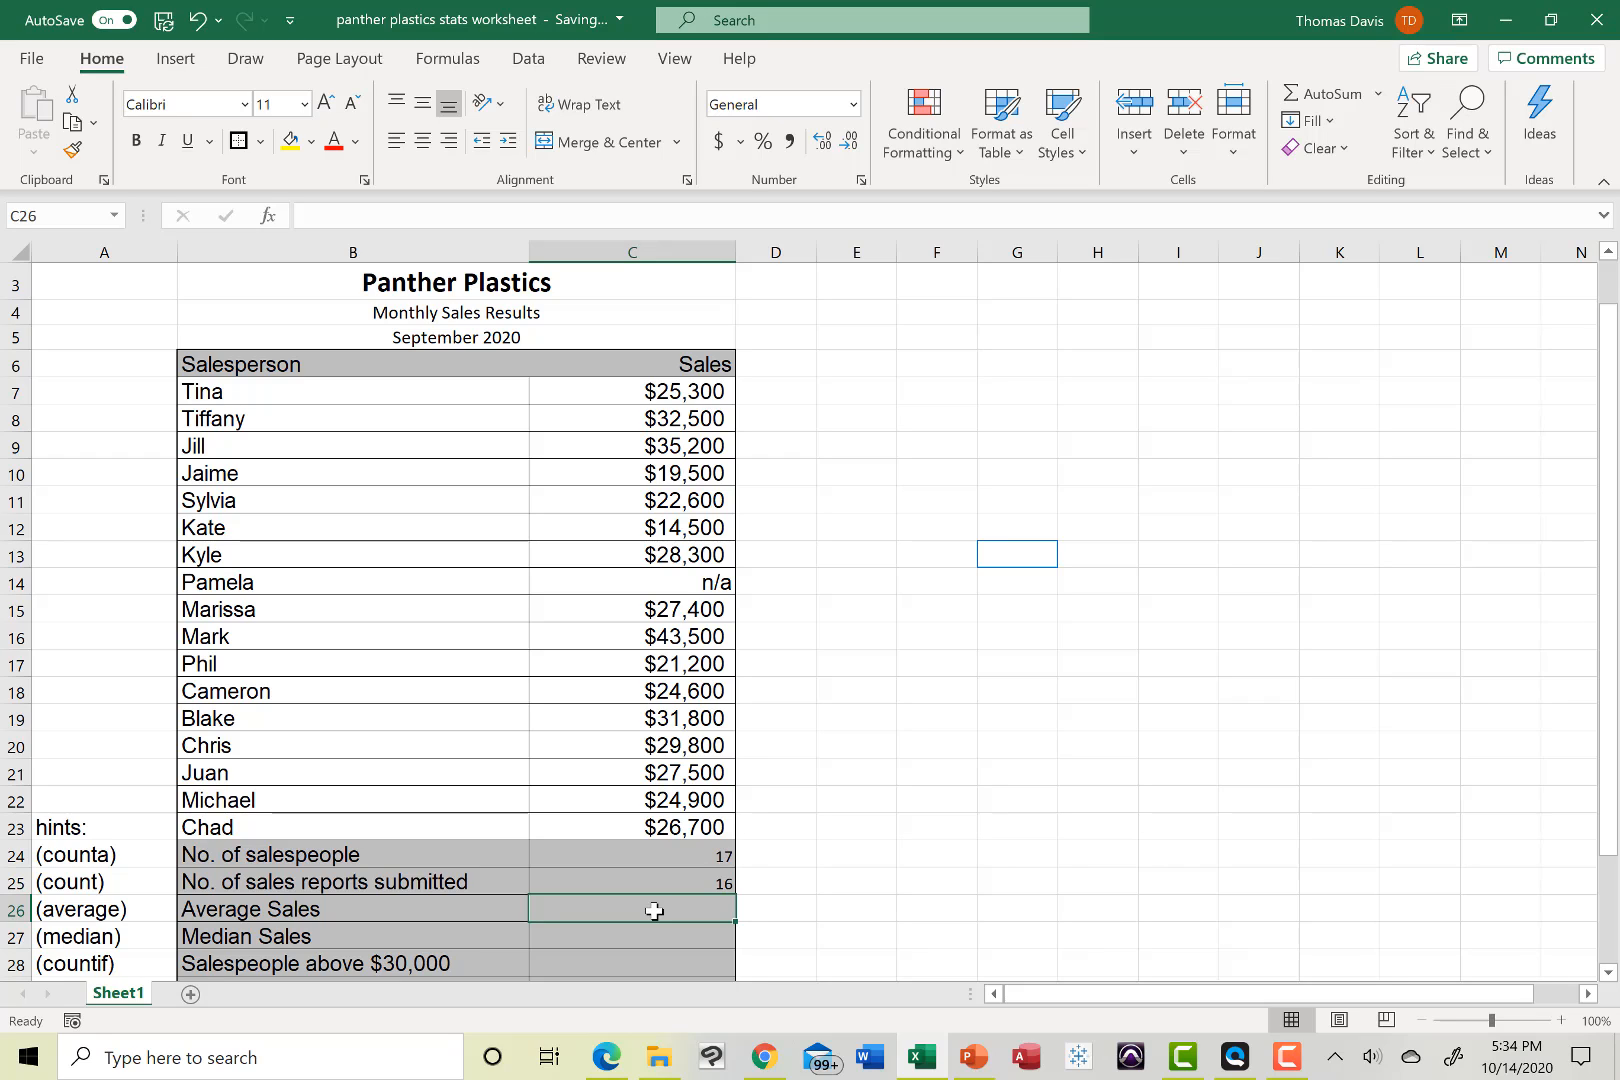
pyautogui.write('=')
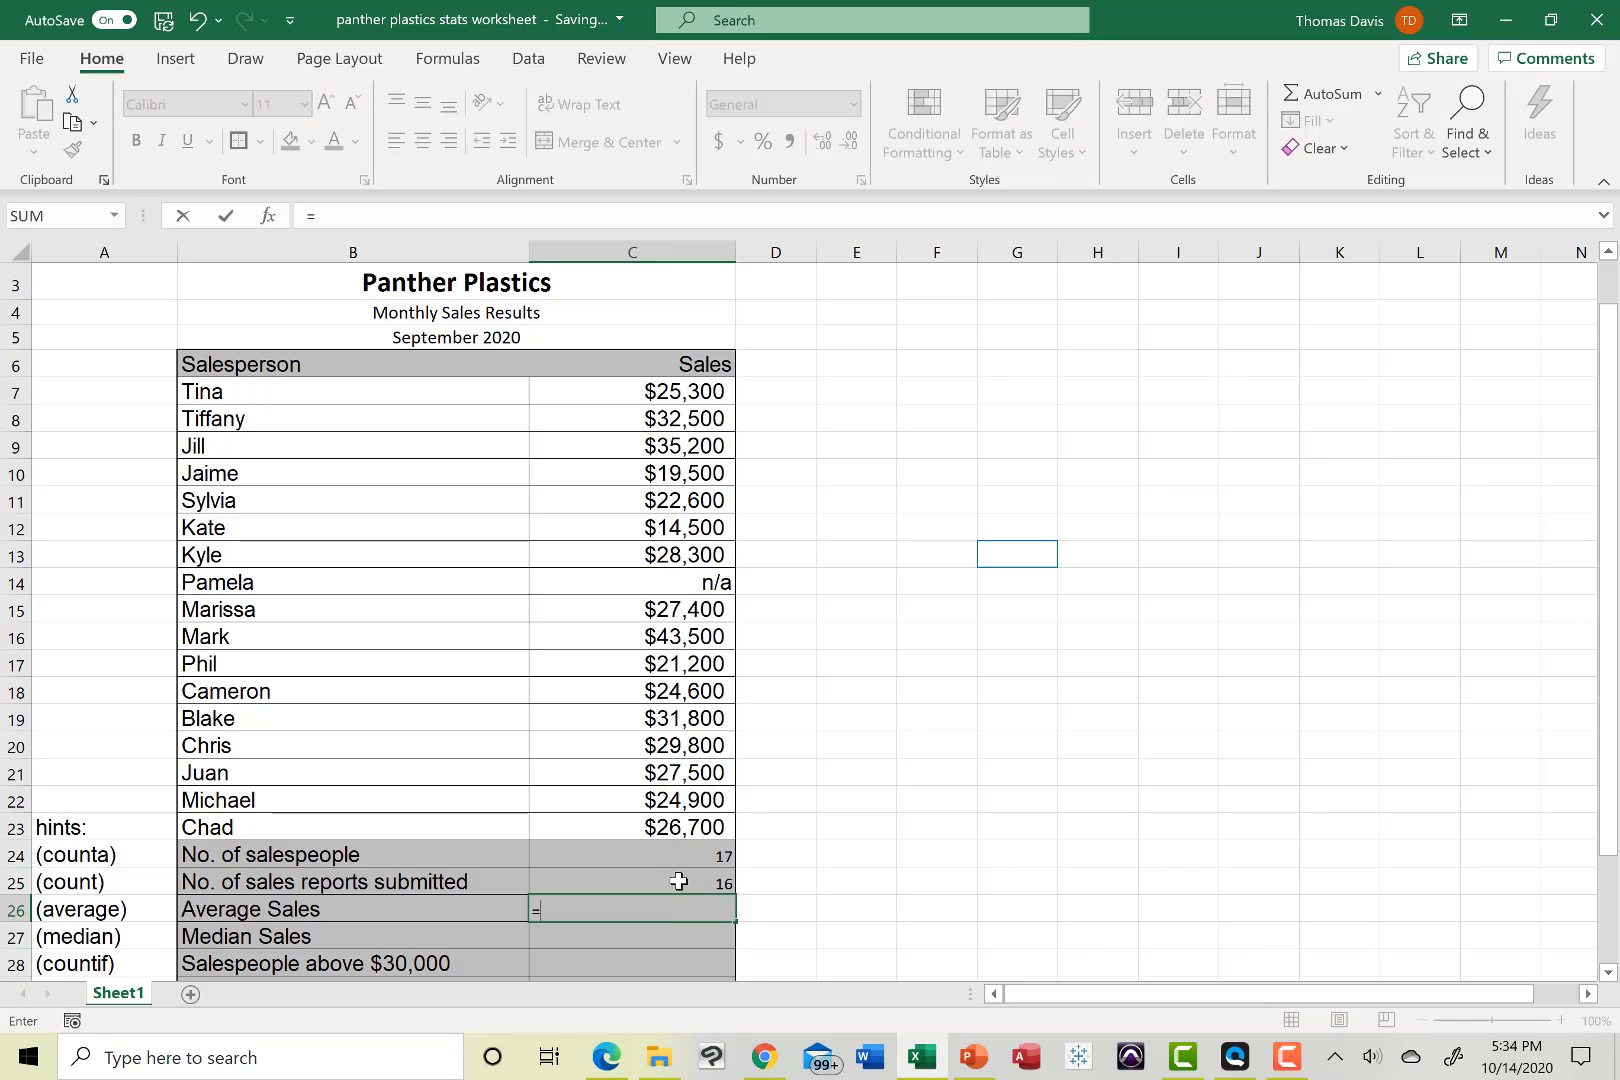
pyautogui.write('aver')
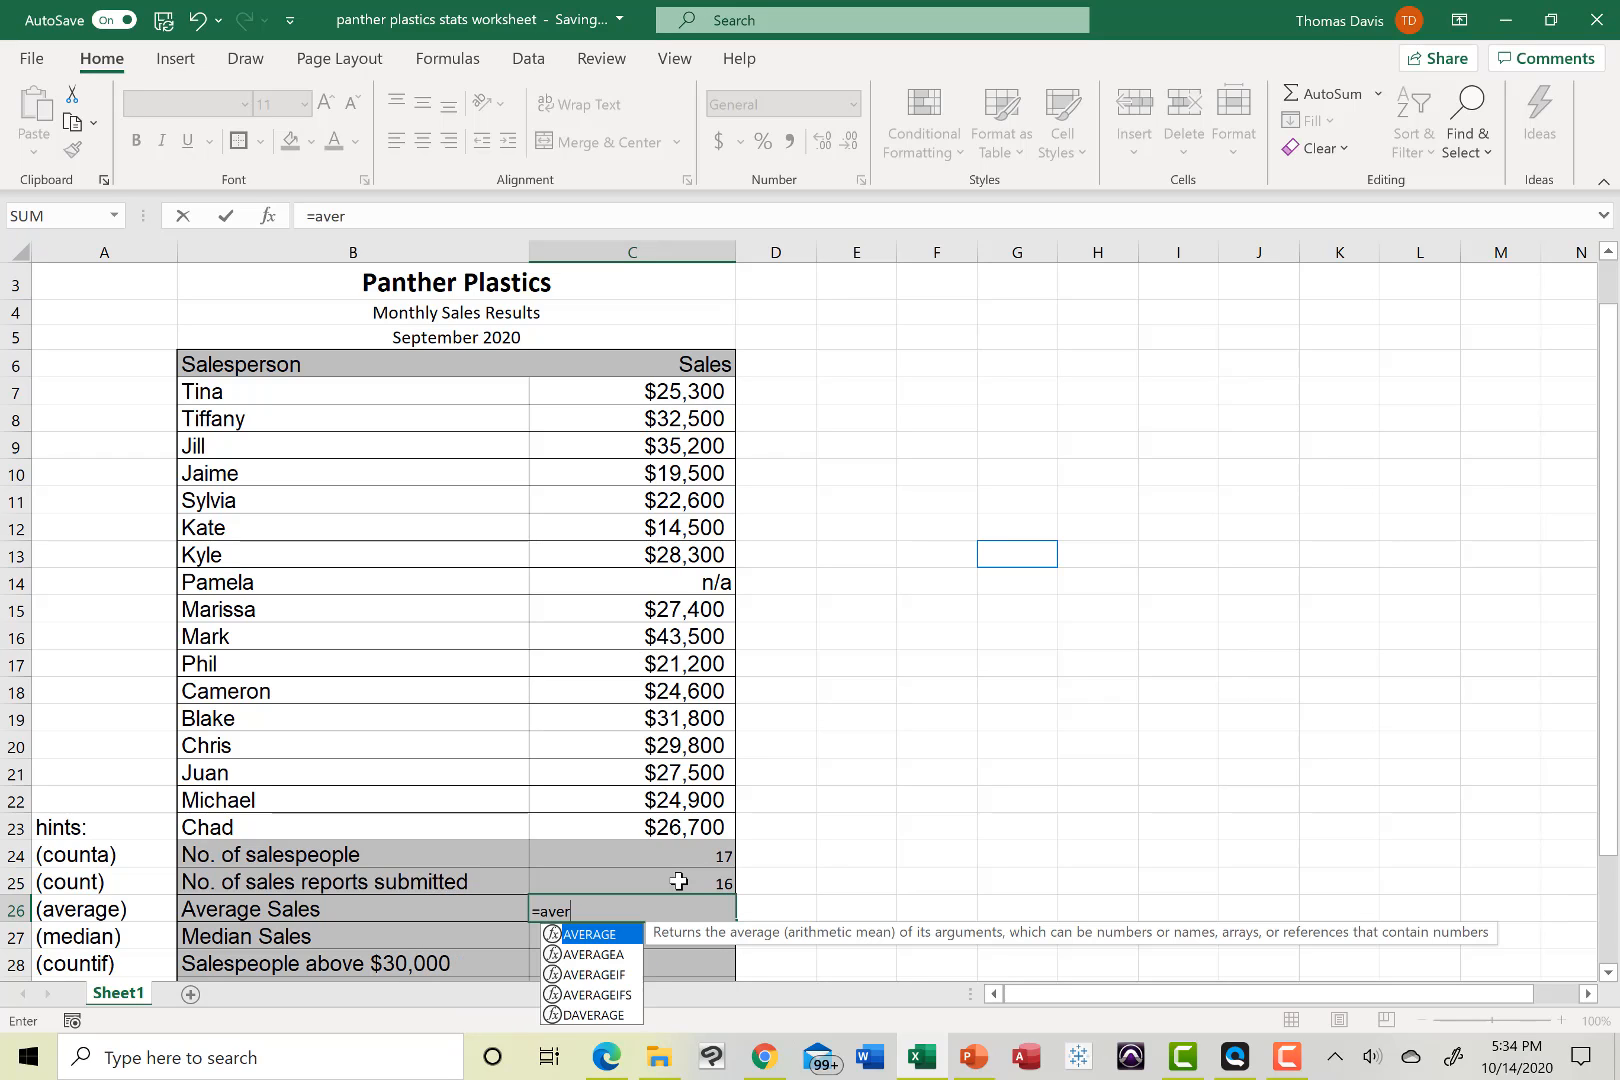
pyautogui.write('age(')
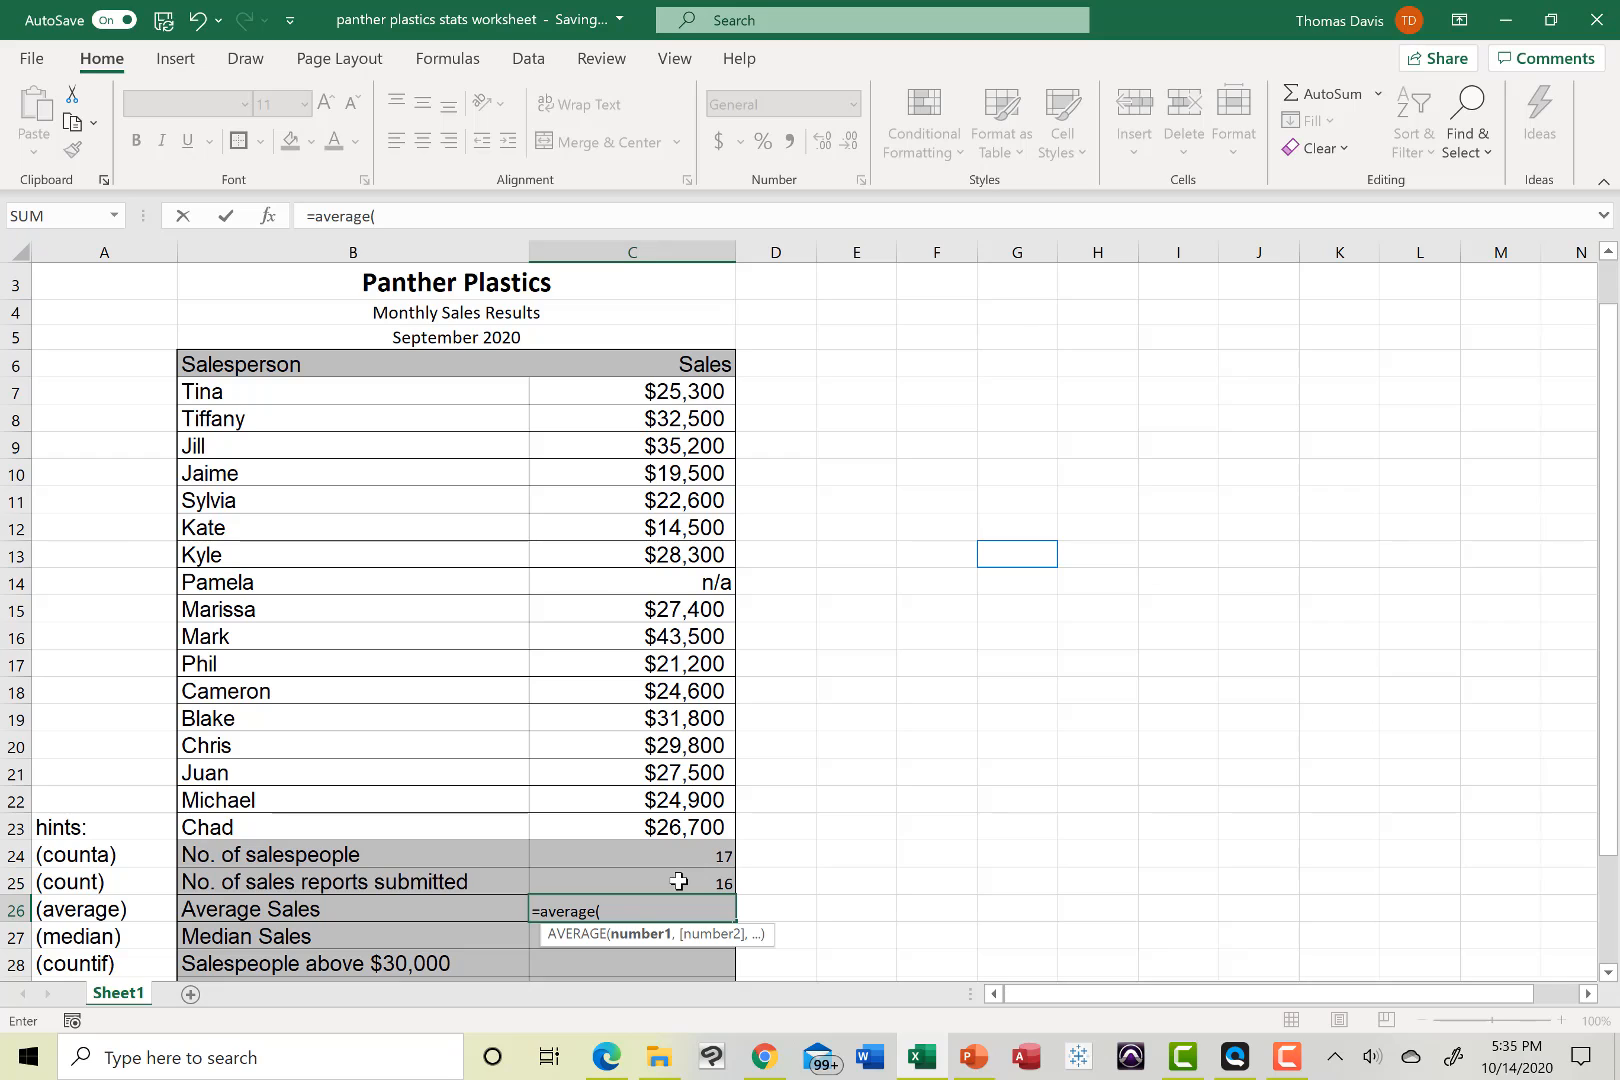
pyautogui.write('c7')
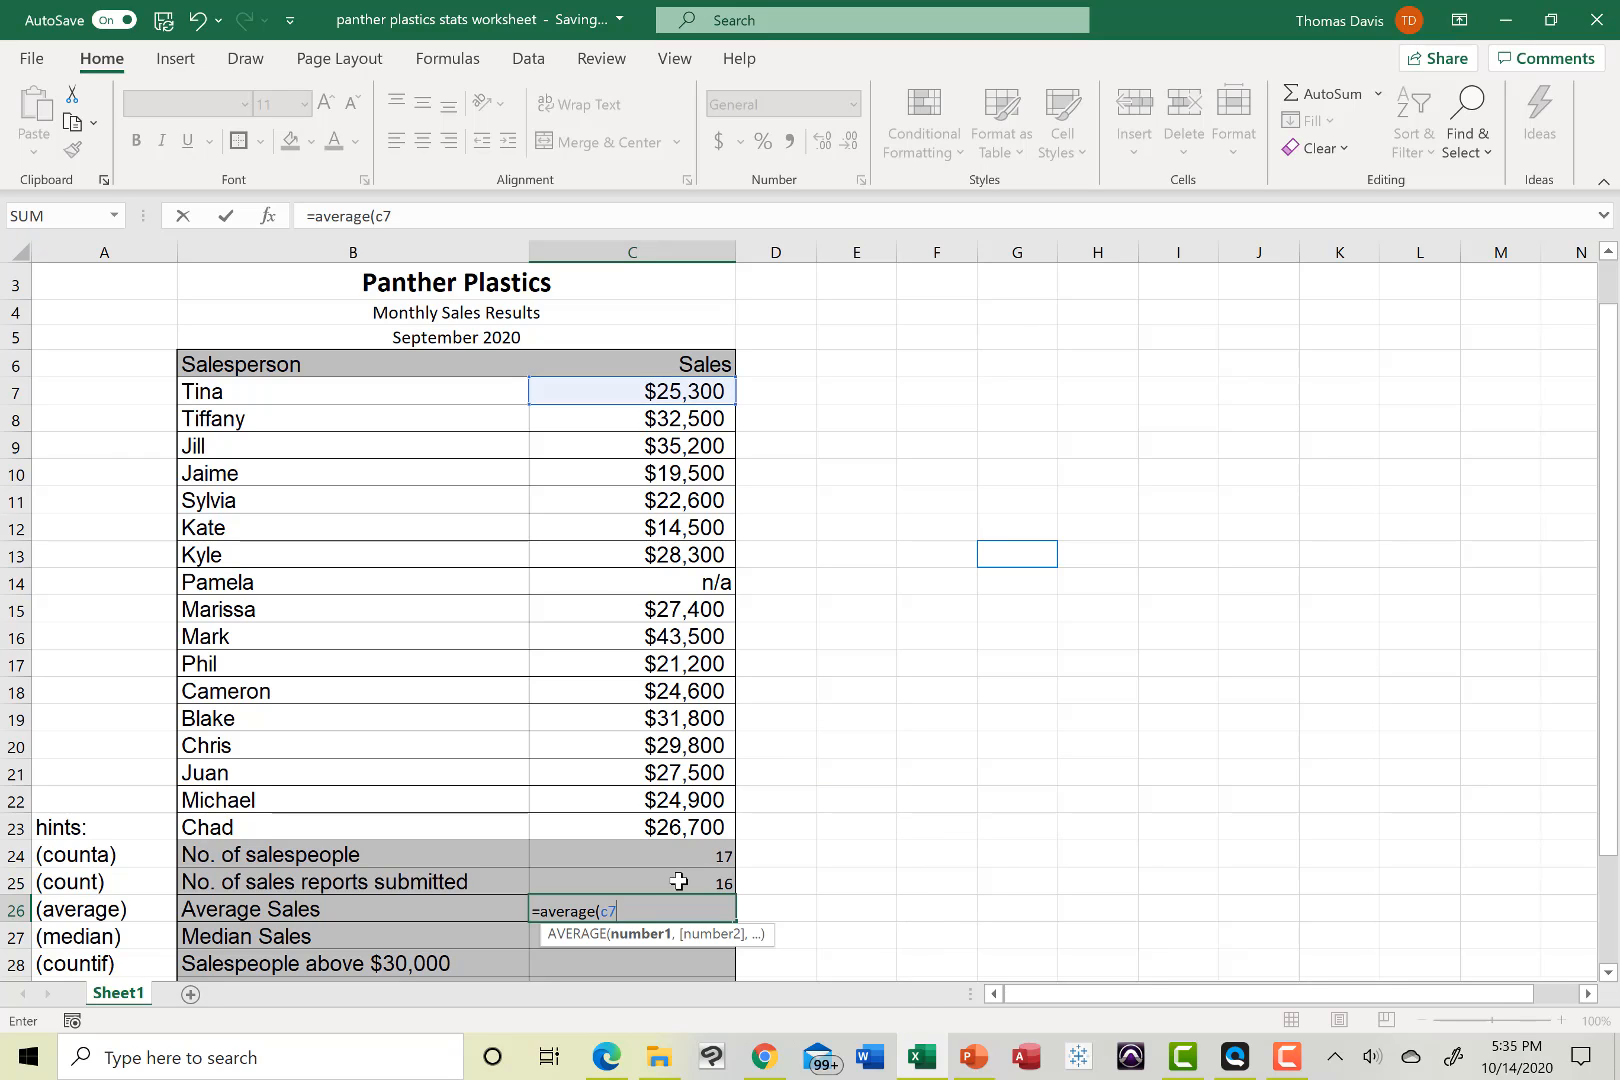
pyautogui.write(':c22')
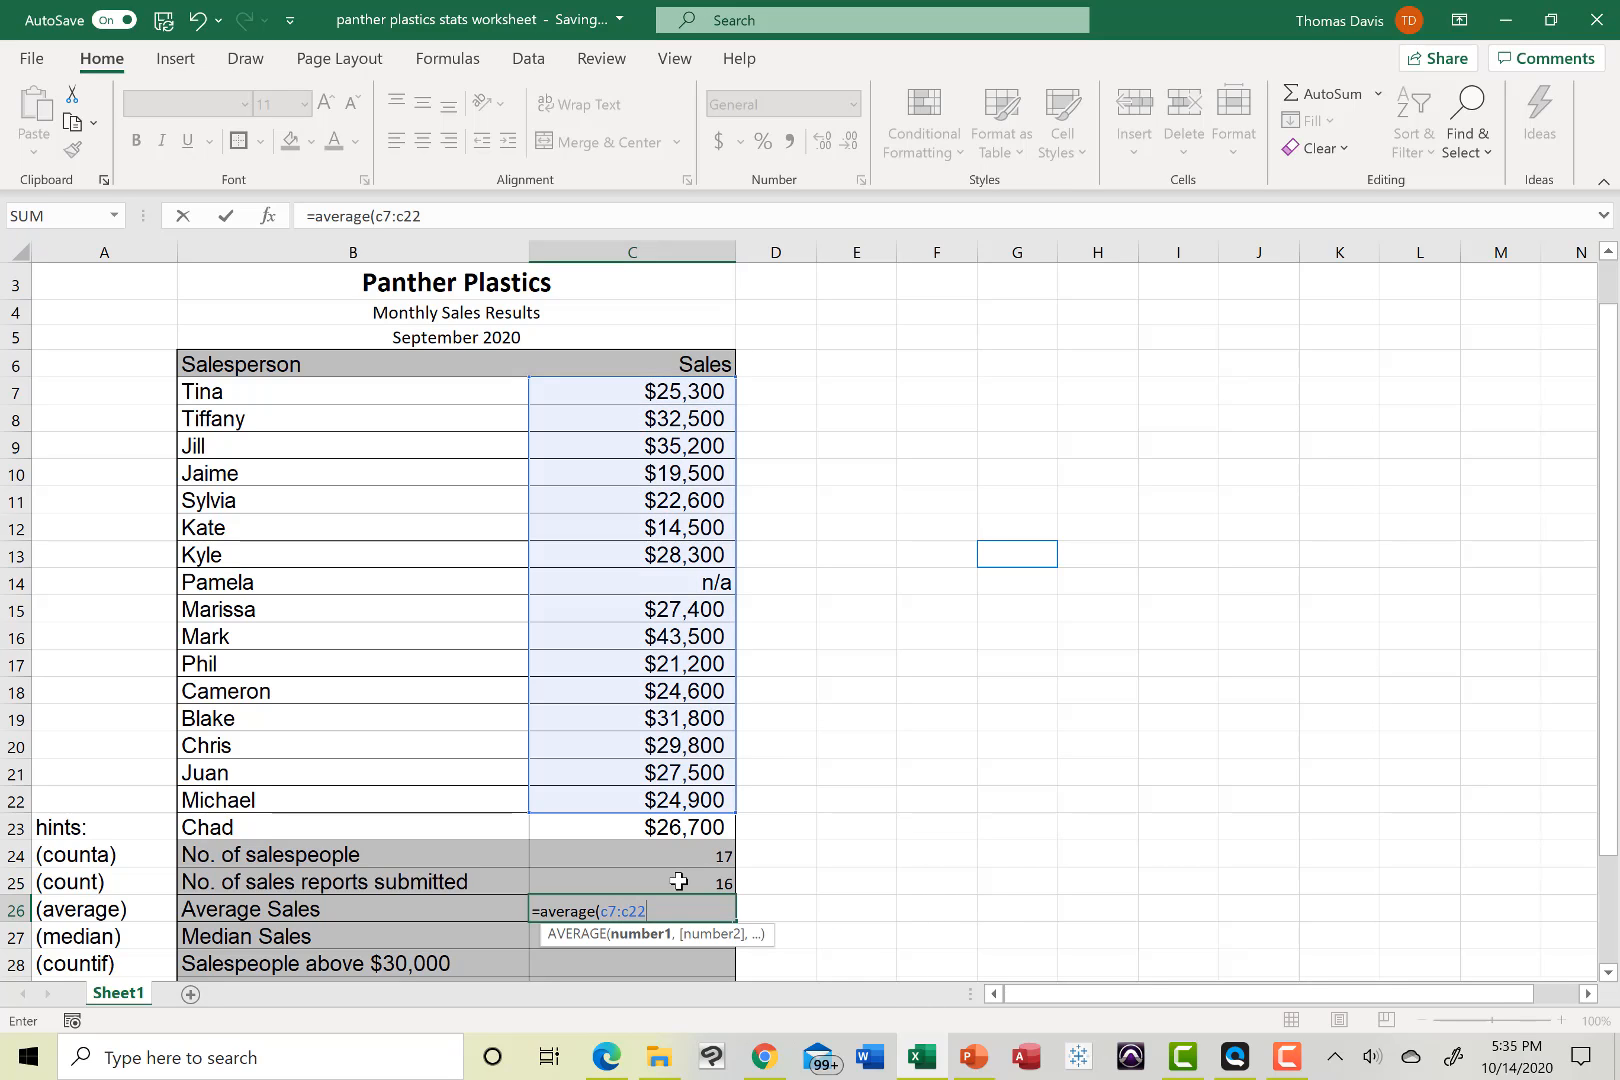
pyautogui.write(')')
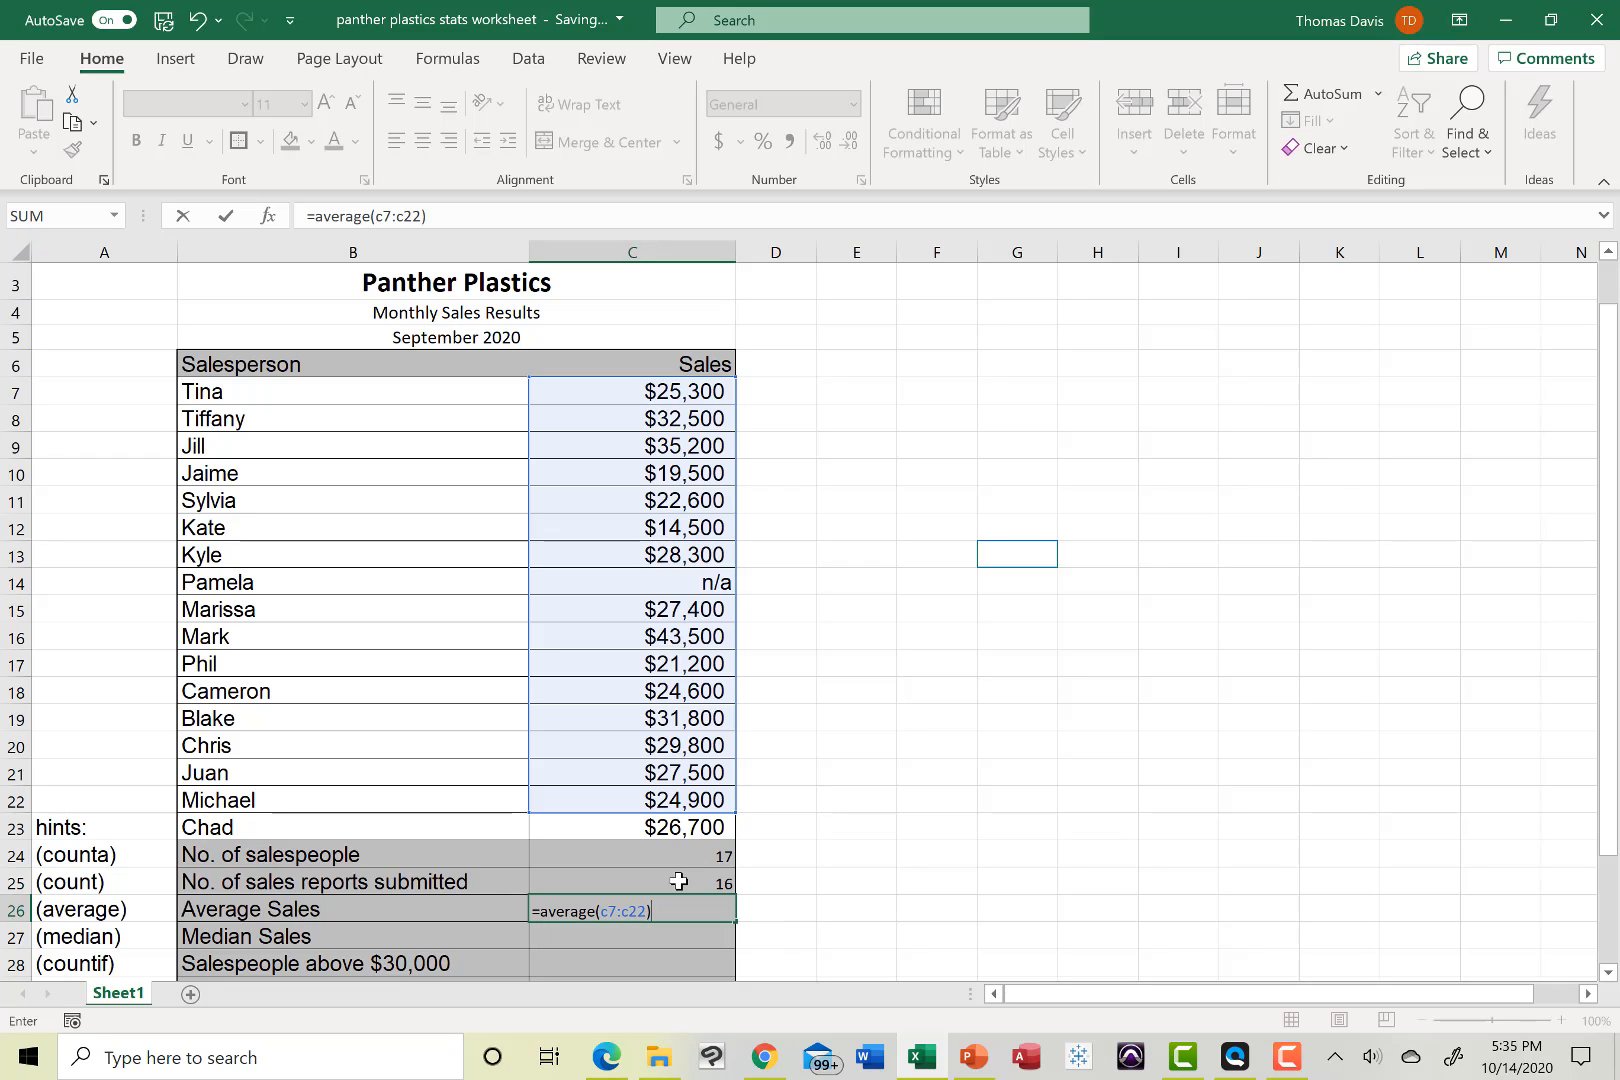
pyautogui.press('Return')
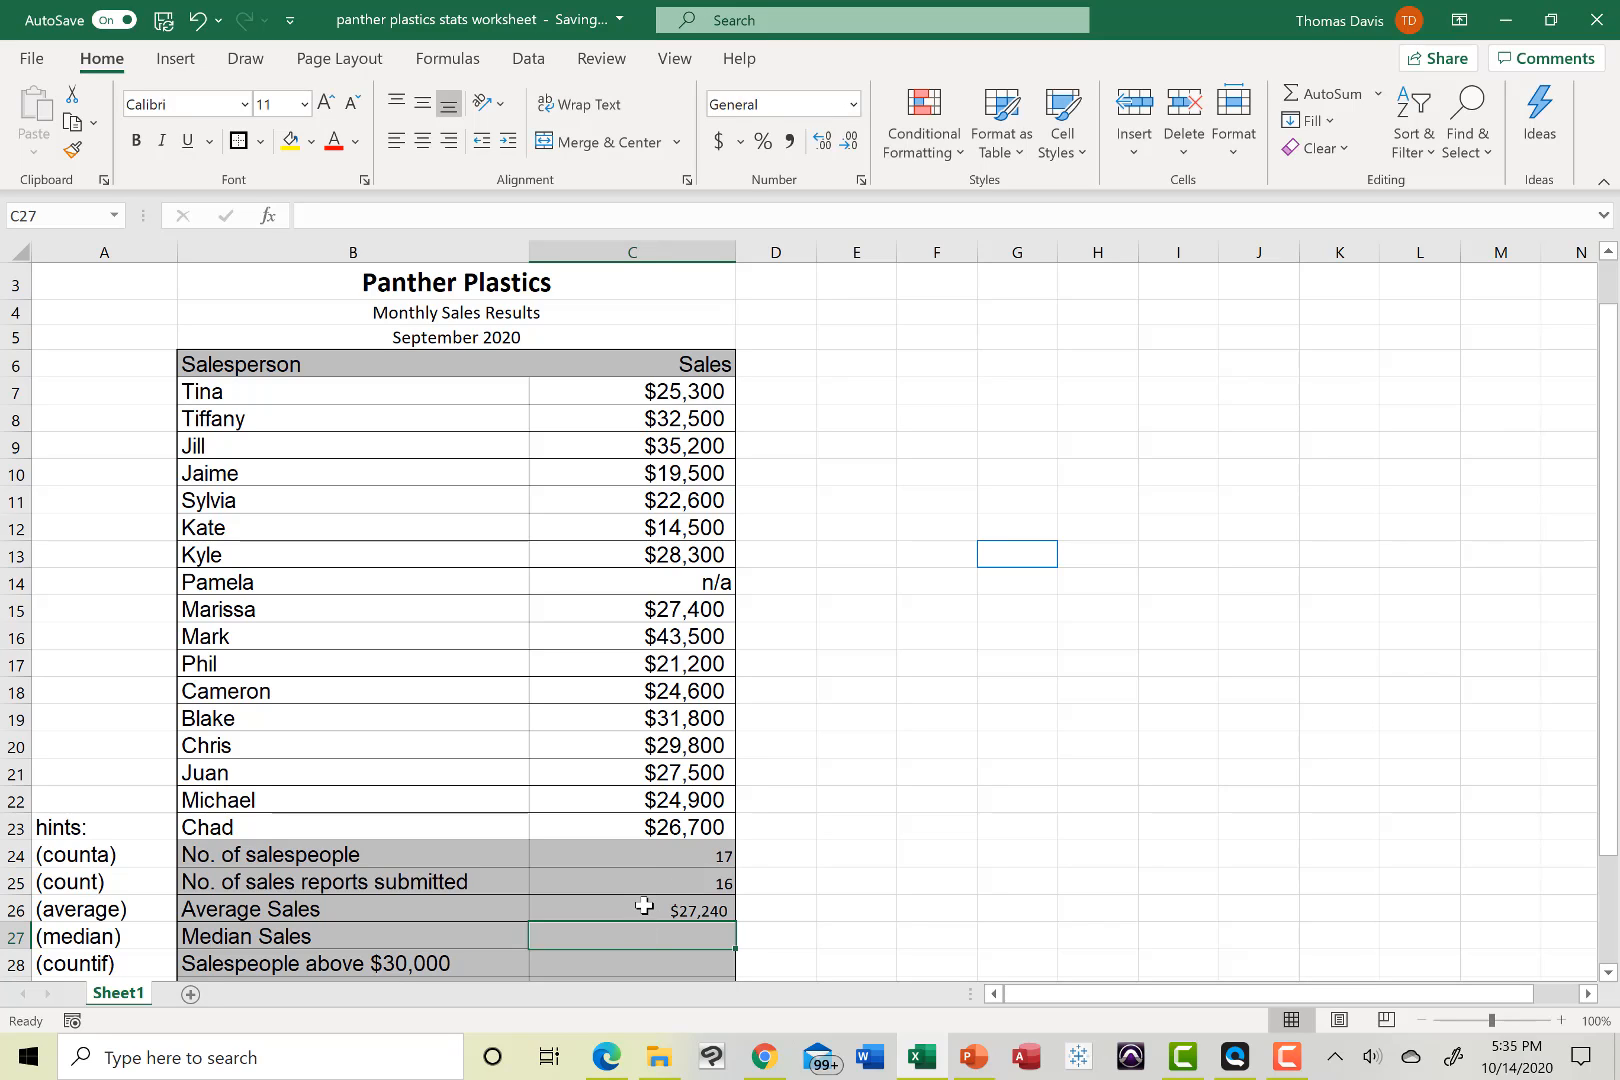
pyautogui.click(644, 905)
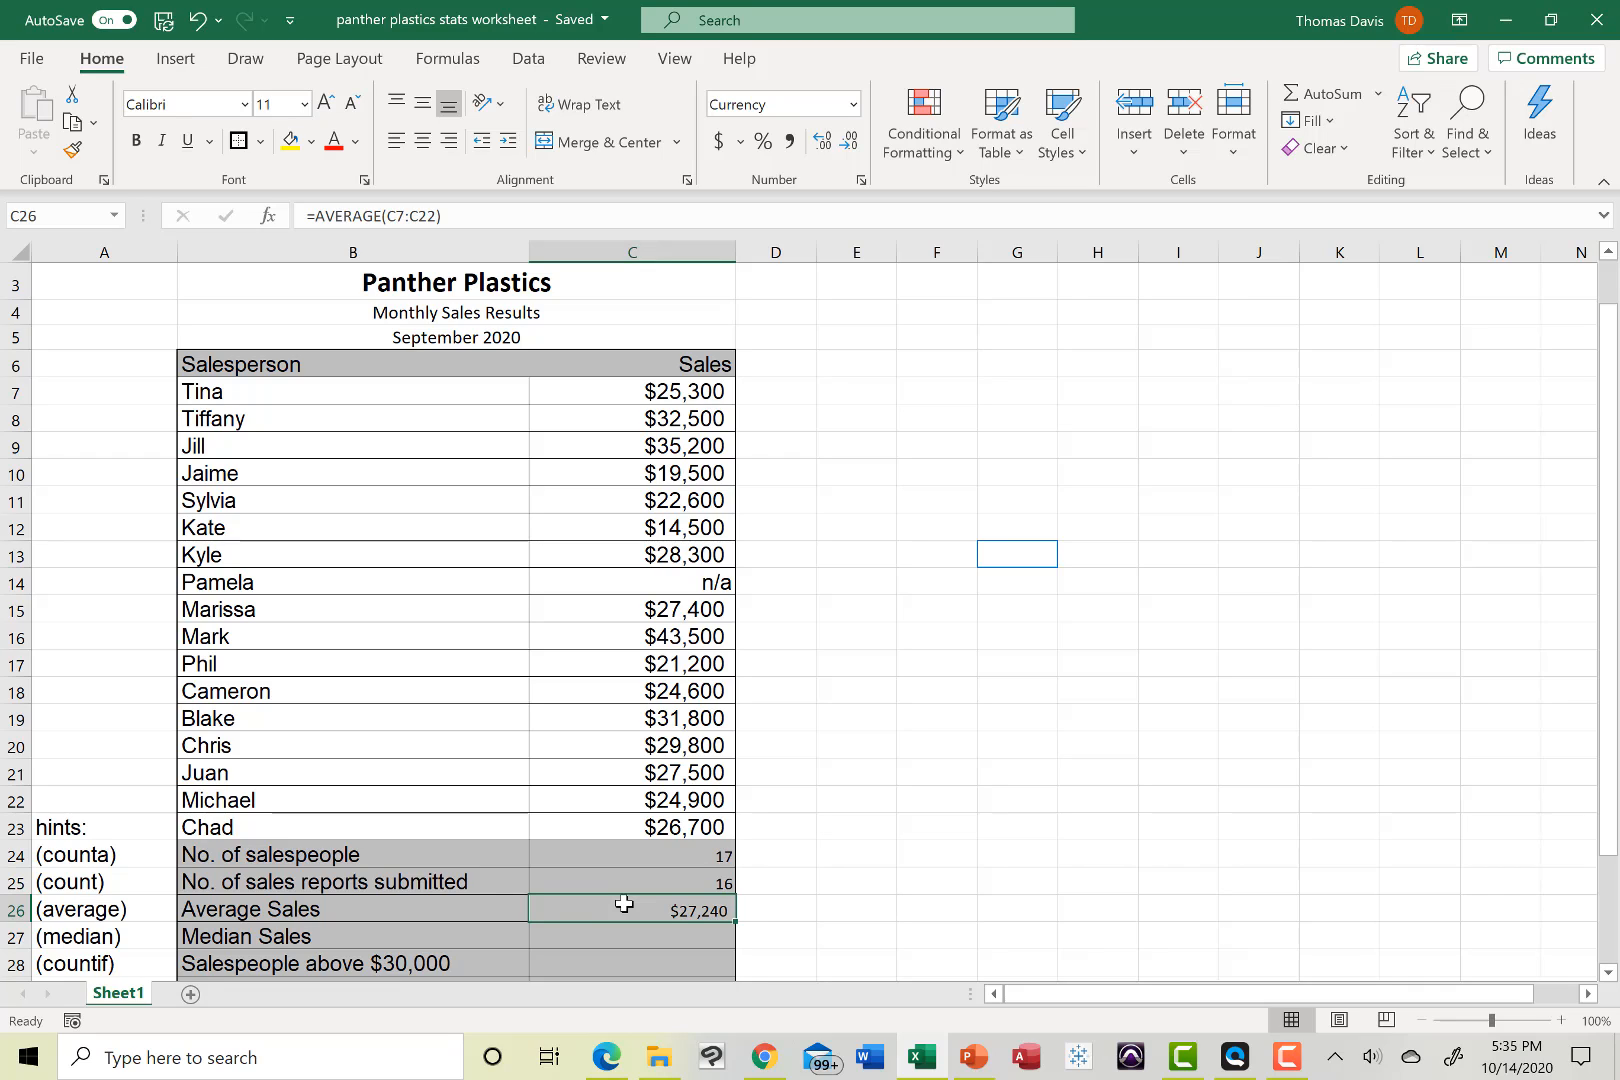
# Calculate Median Sales in C27 with the formula =MEDIAN(C7:C23)
pyautogui.click(623, 939)
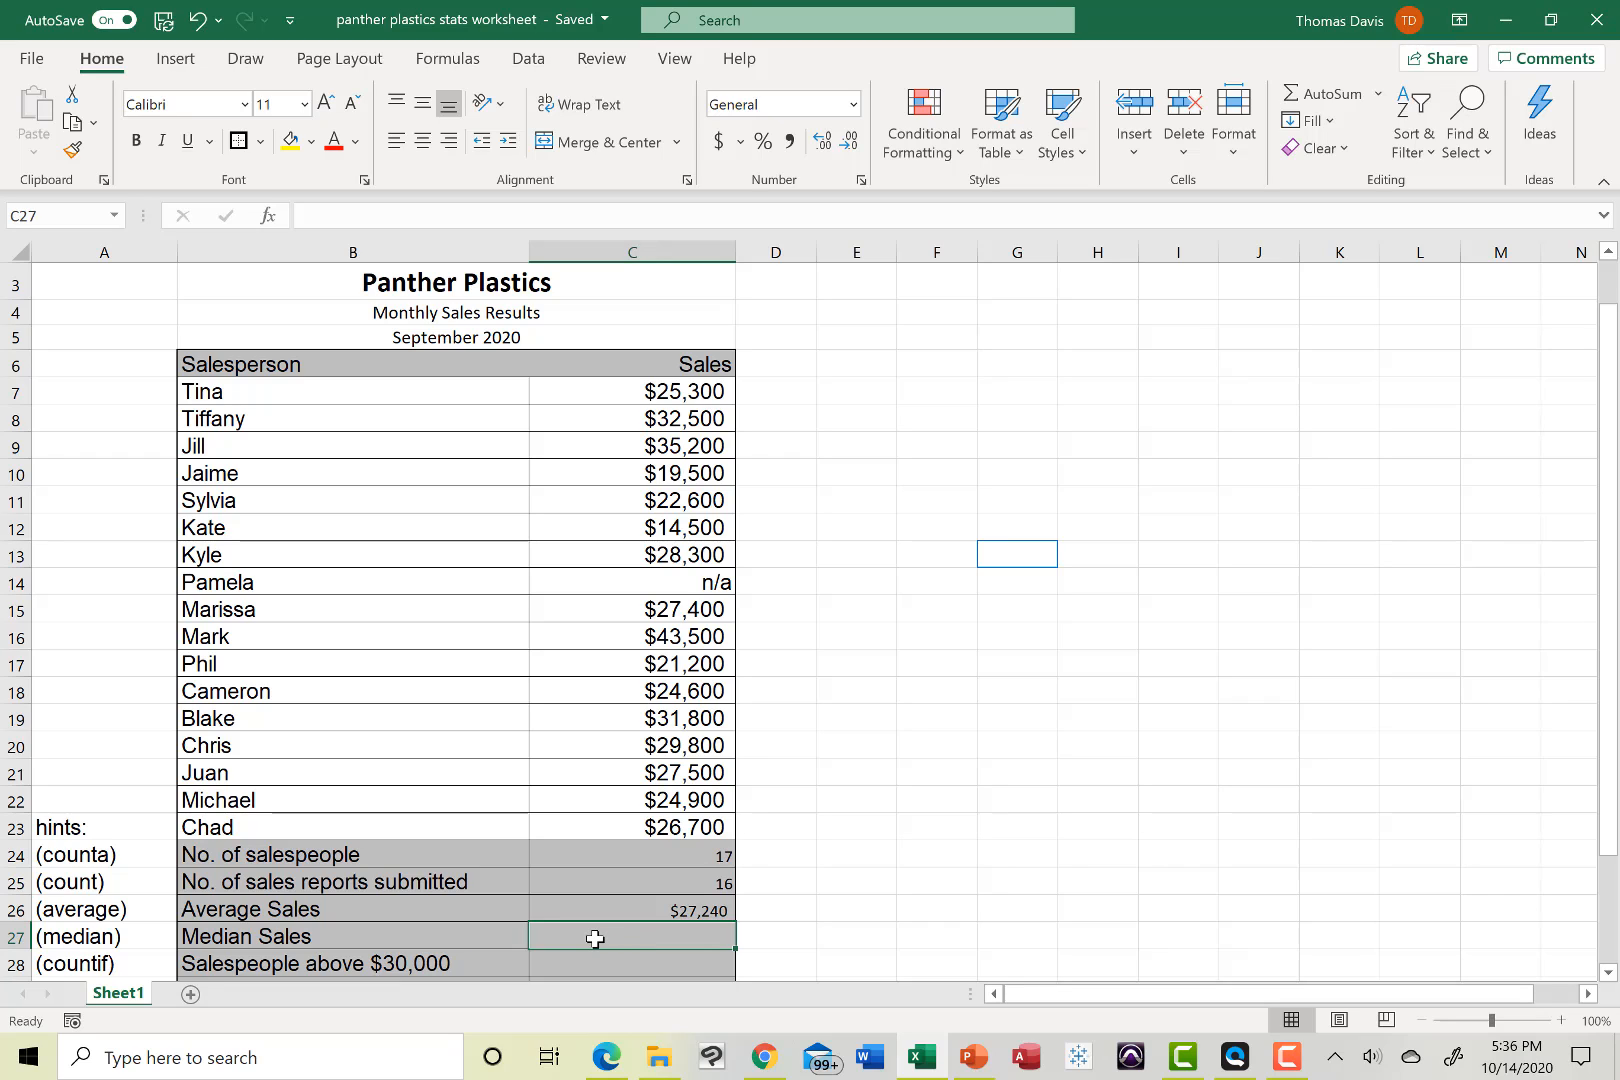
pyautogui.write('=')
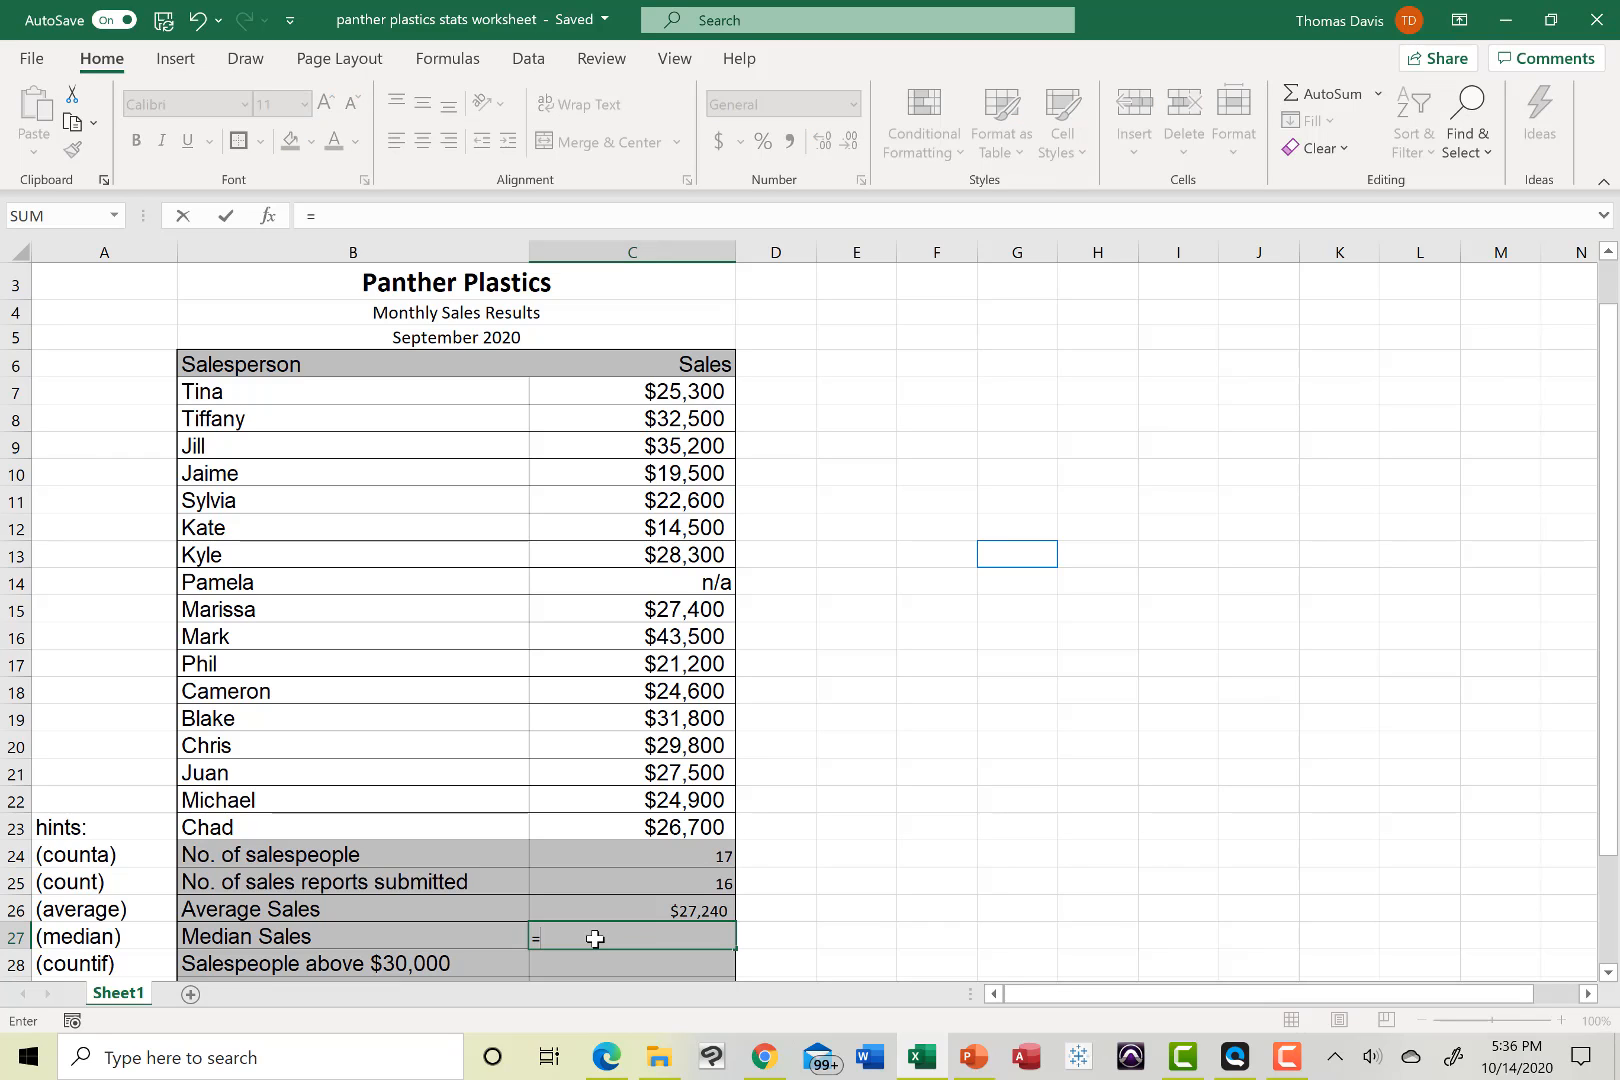
pyautogui.write('med')
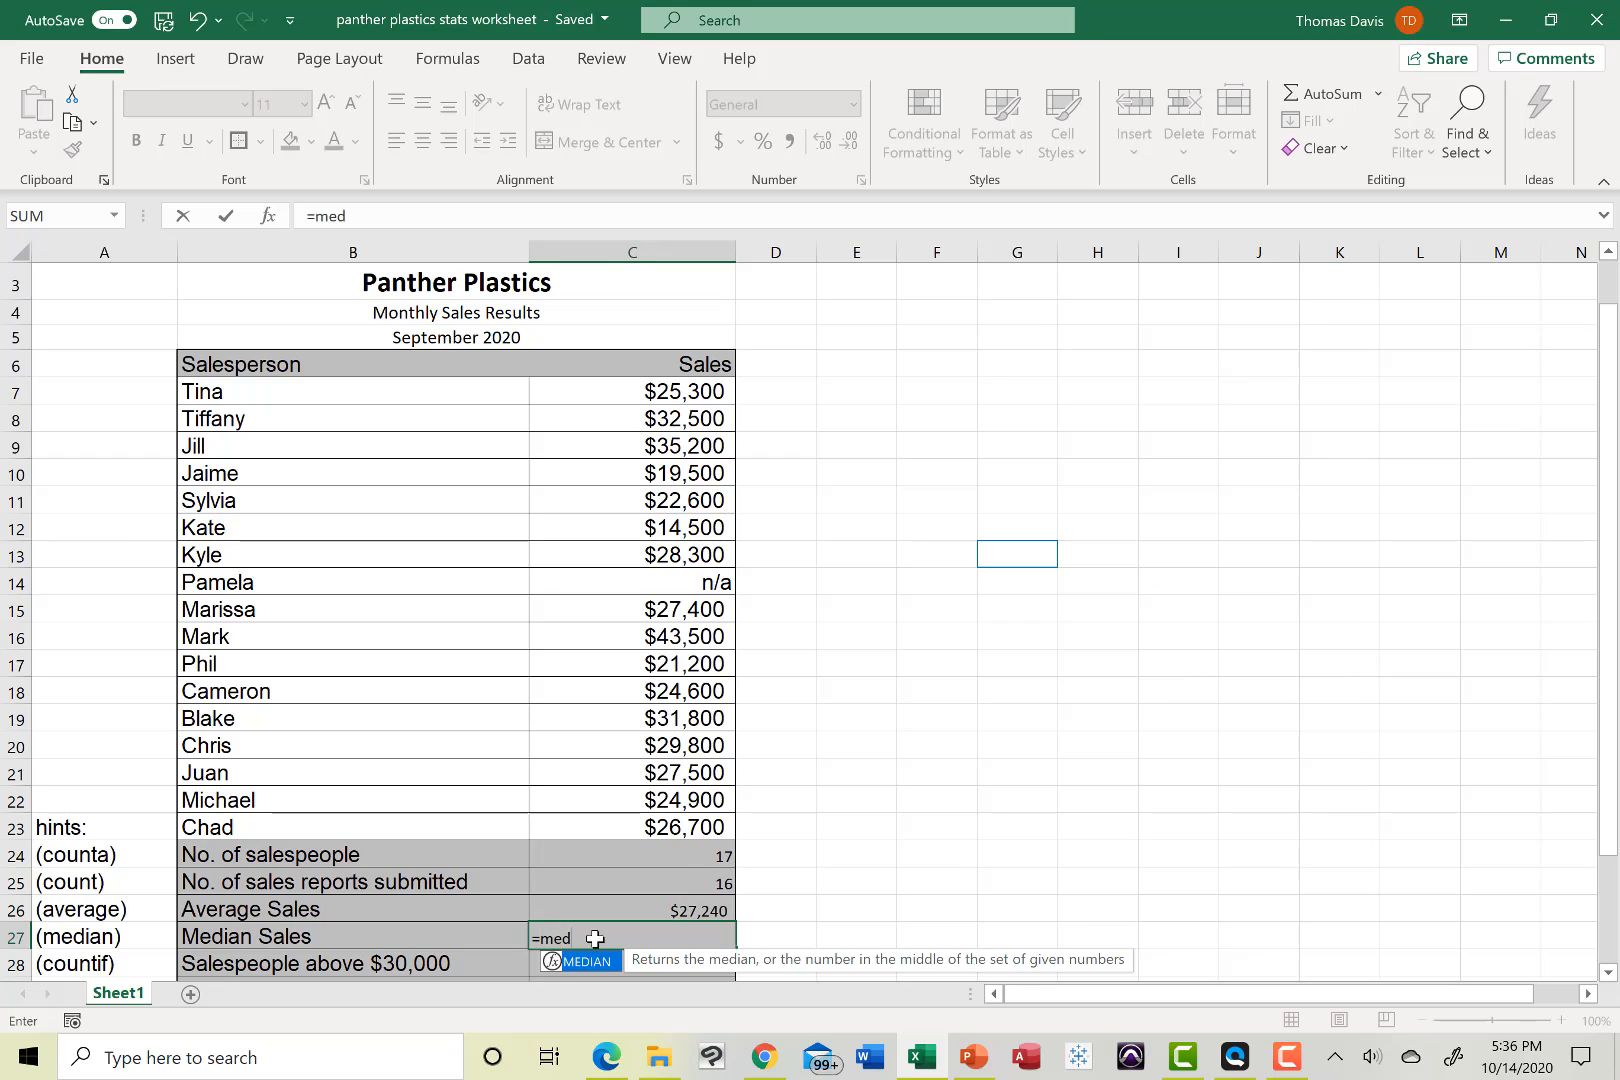
pyautogui.write('ian(')
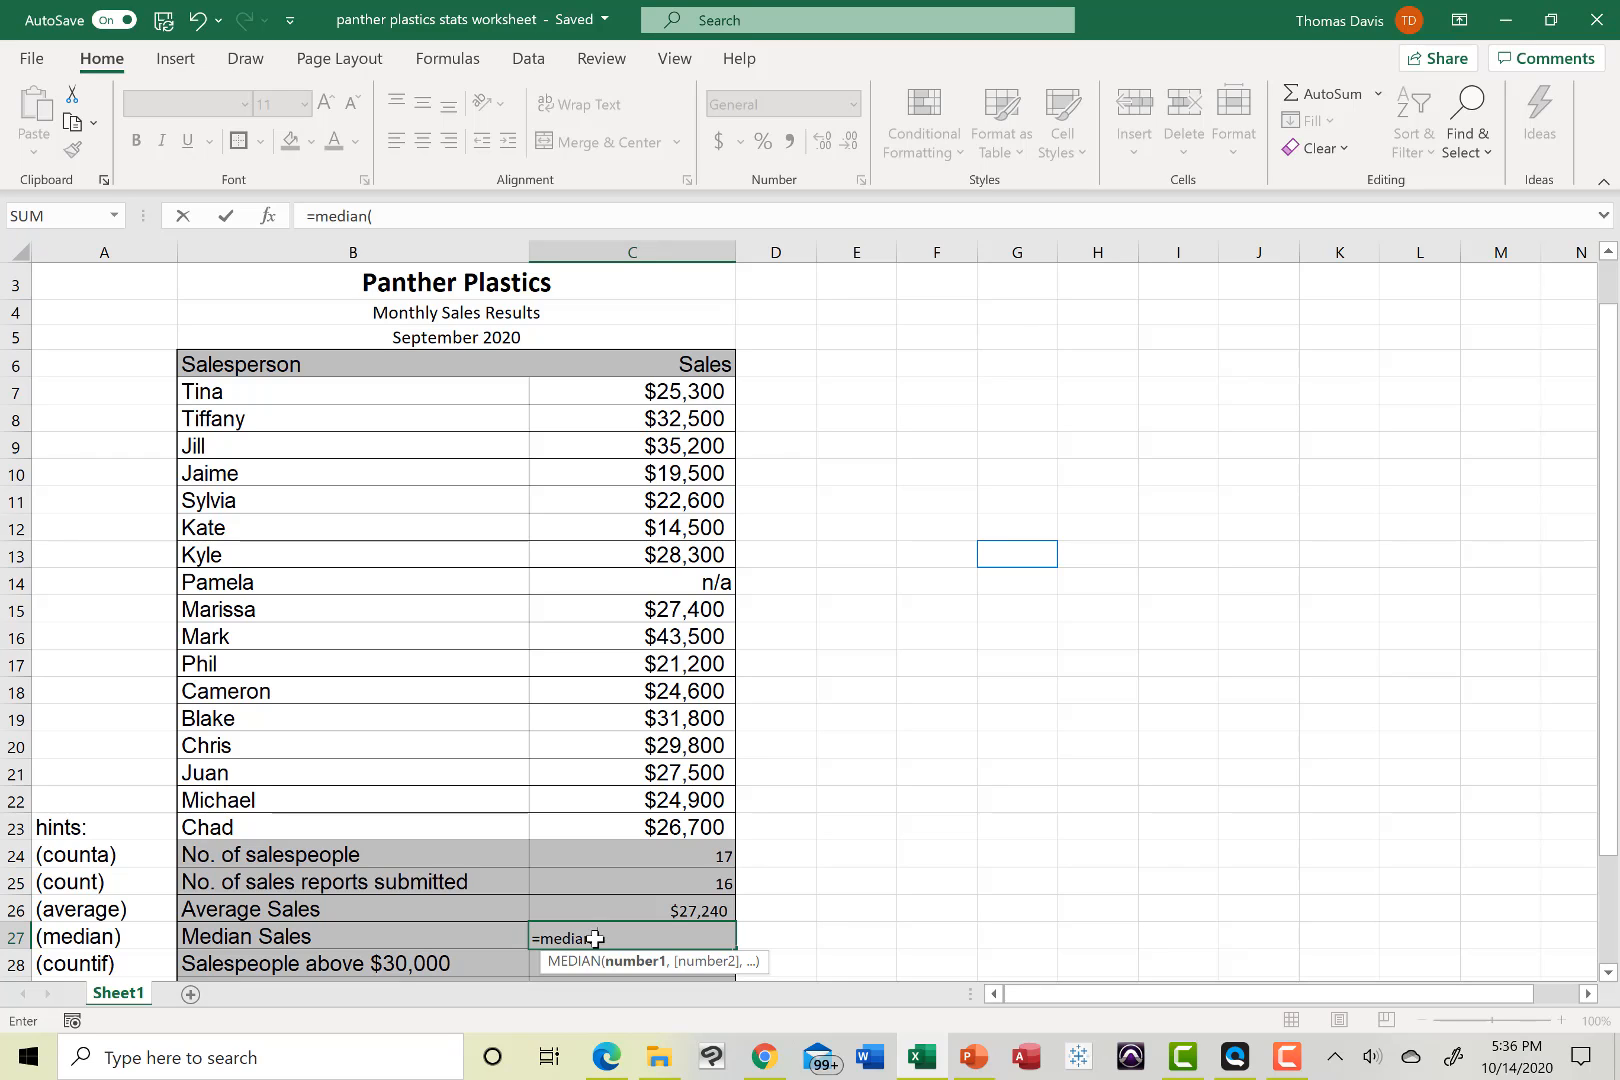
pyautogui.write('c7:')
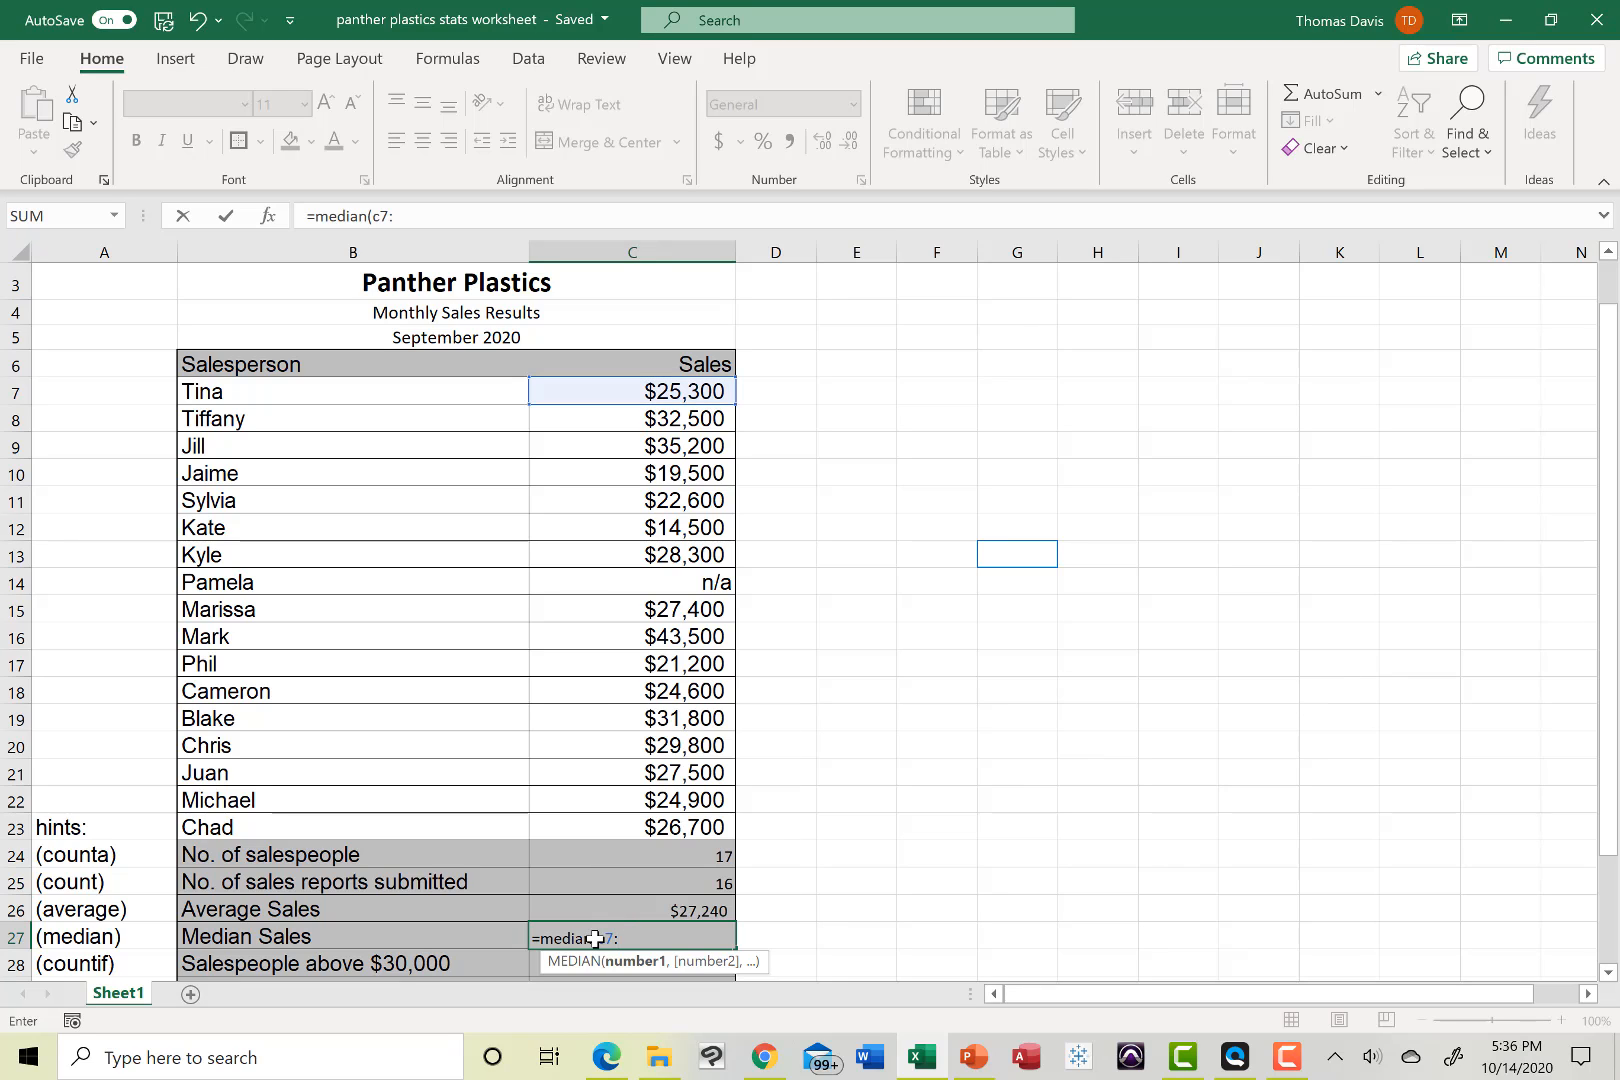
pyautogui.write('c22')
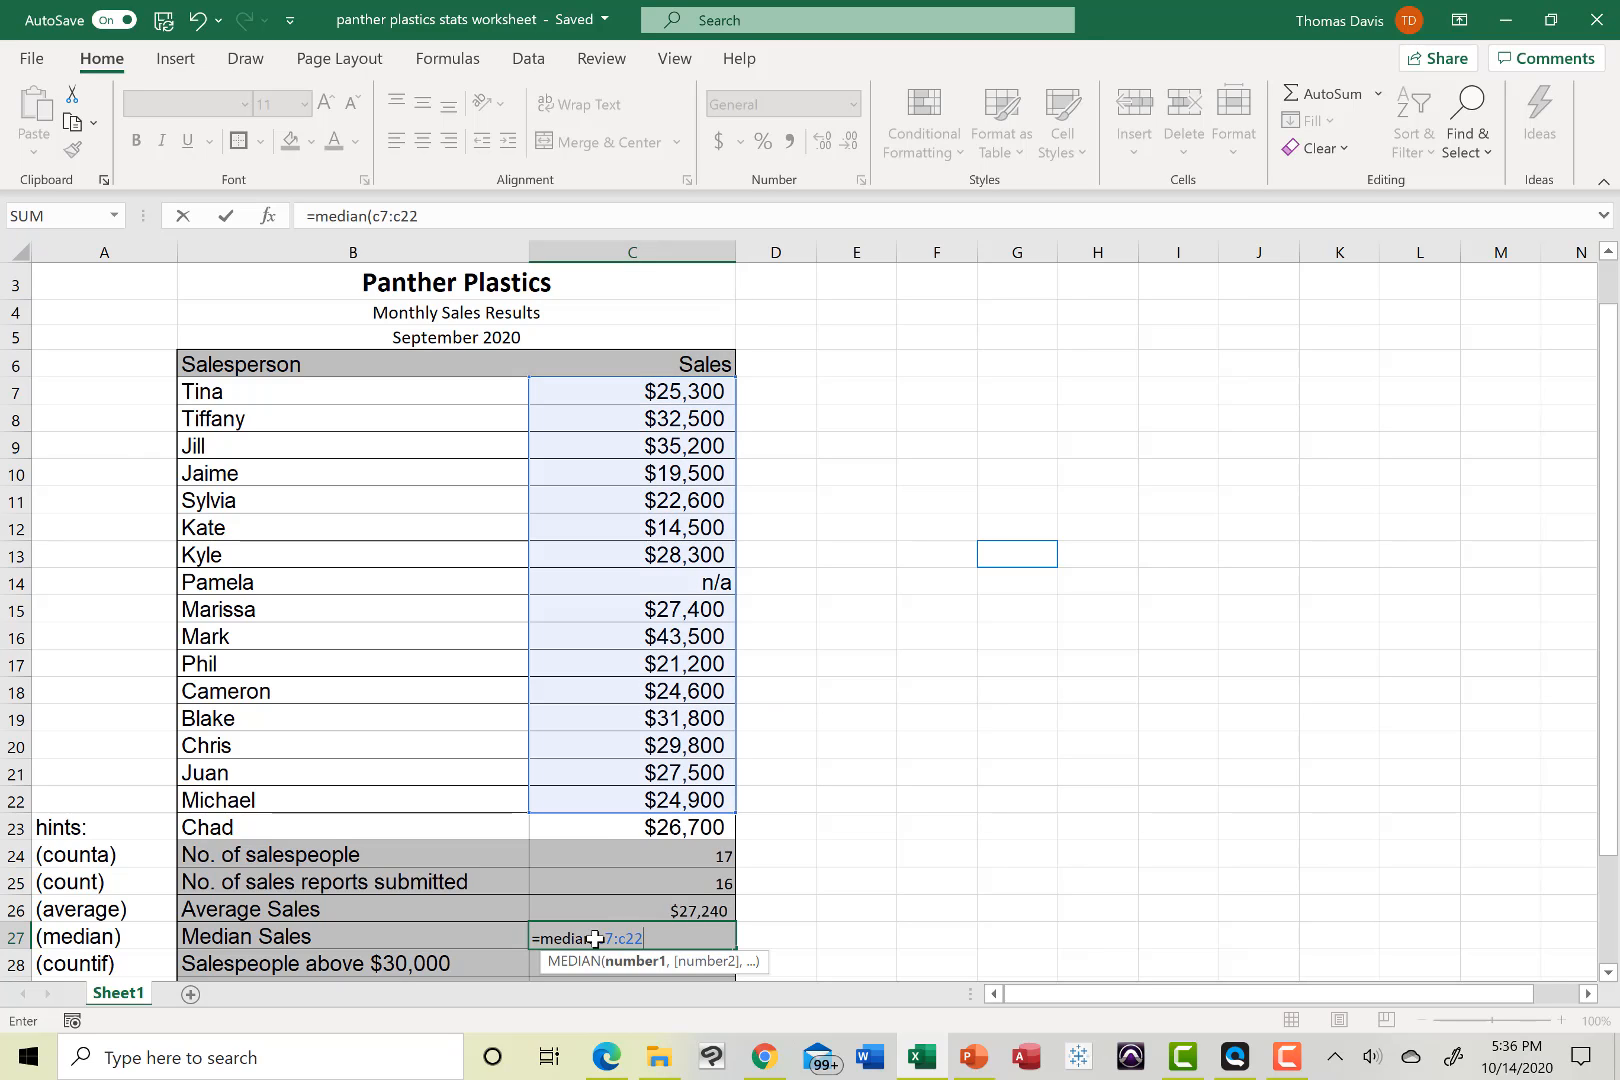
pyautogui.press('BackSpace')
pyautogui.write('3')
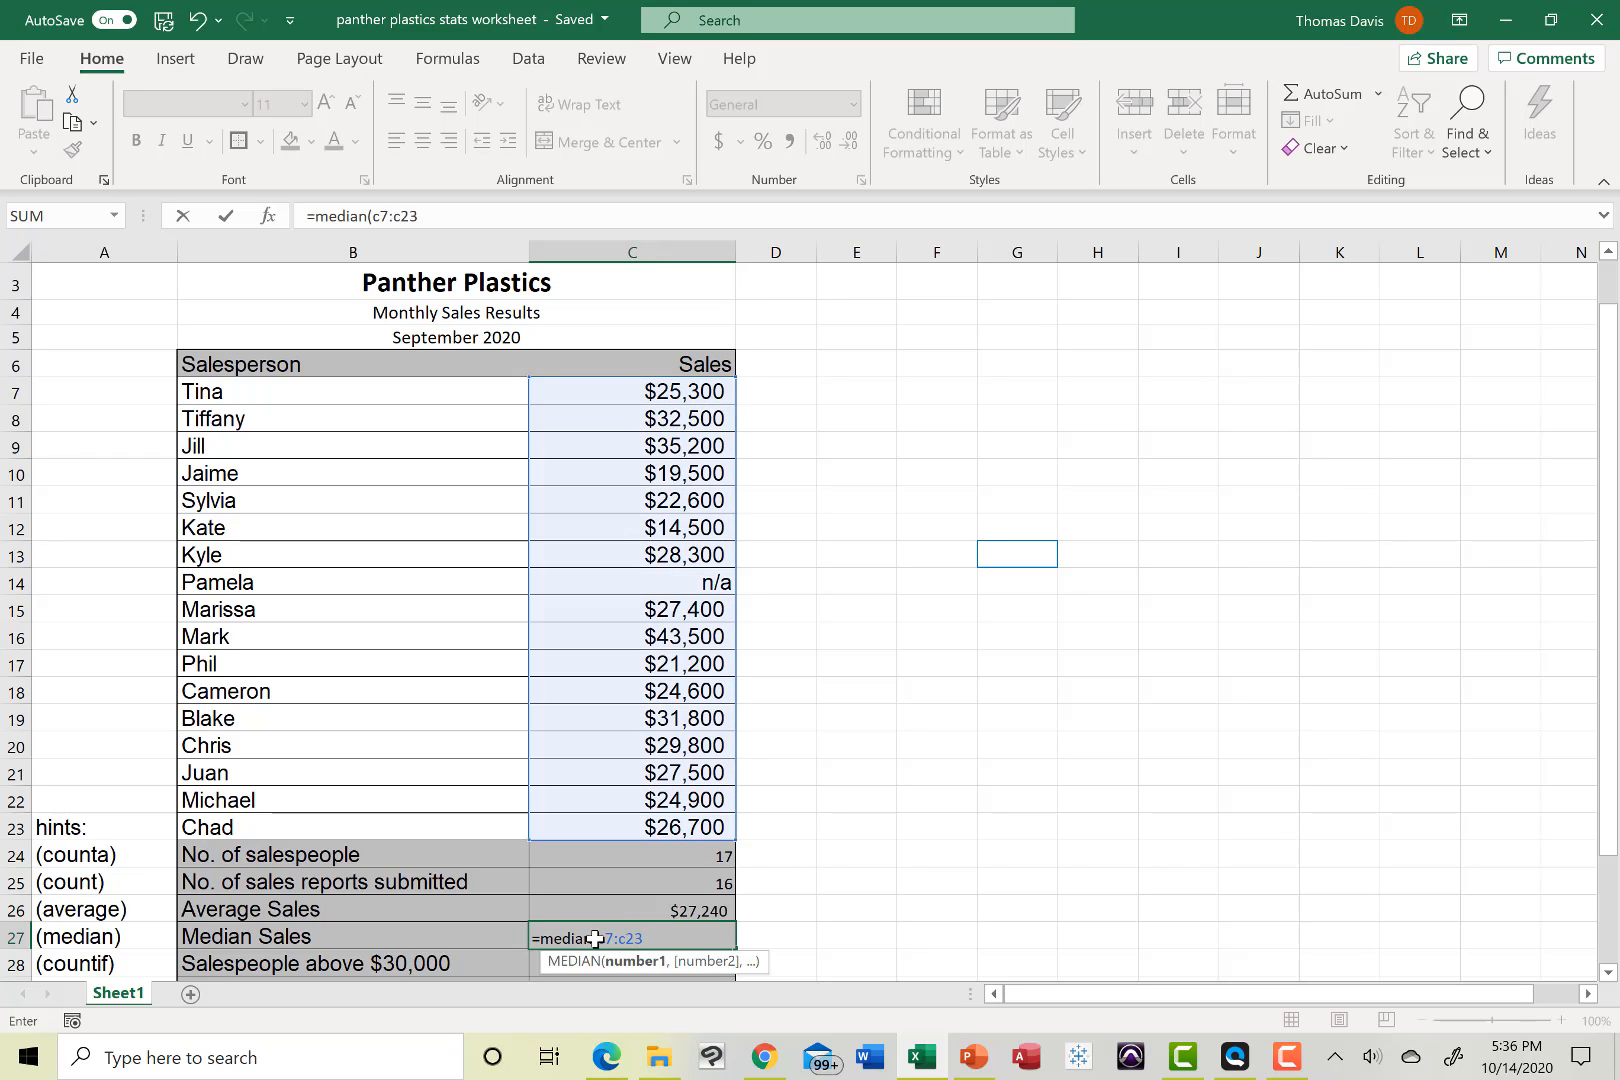
pyautogui.write(')')
pyautogui.press('Return')
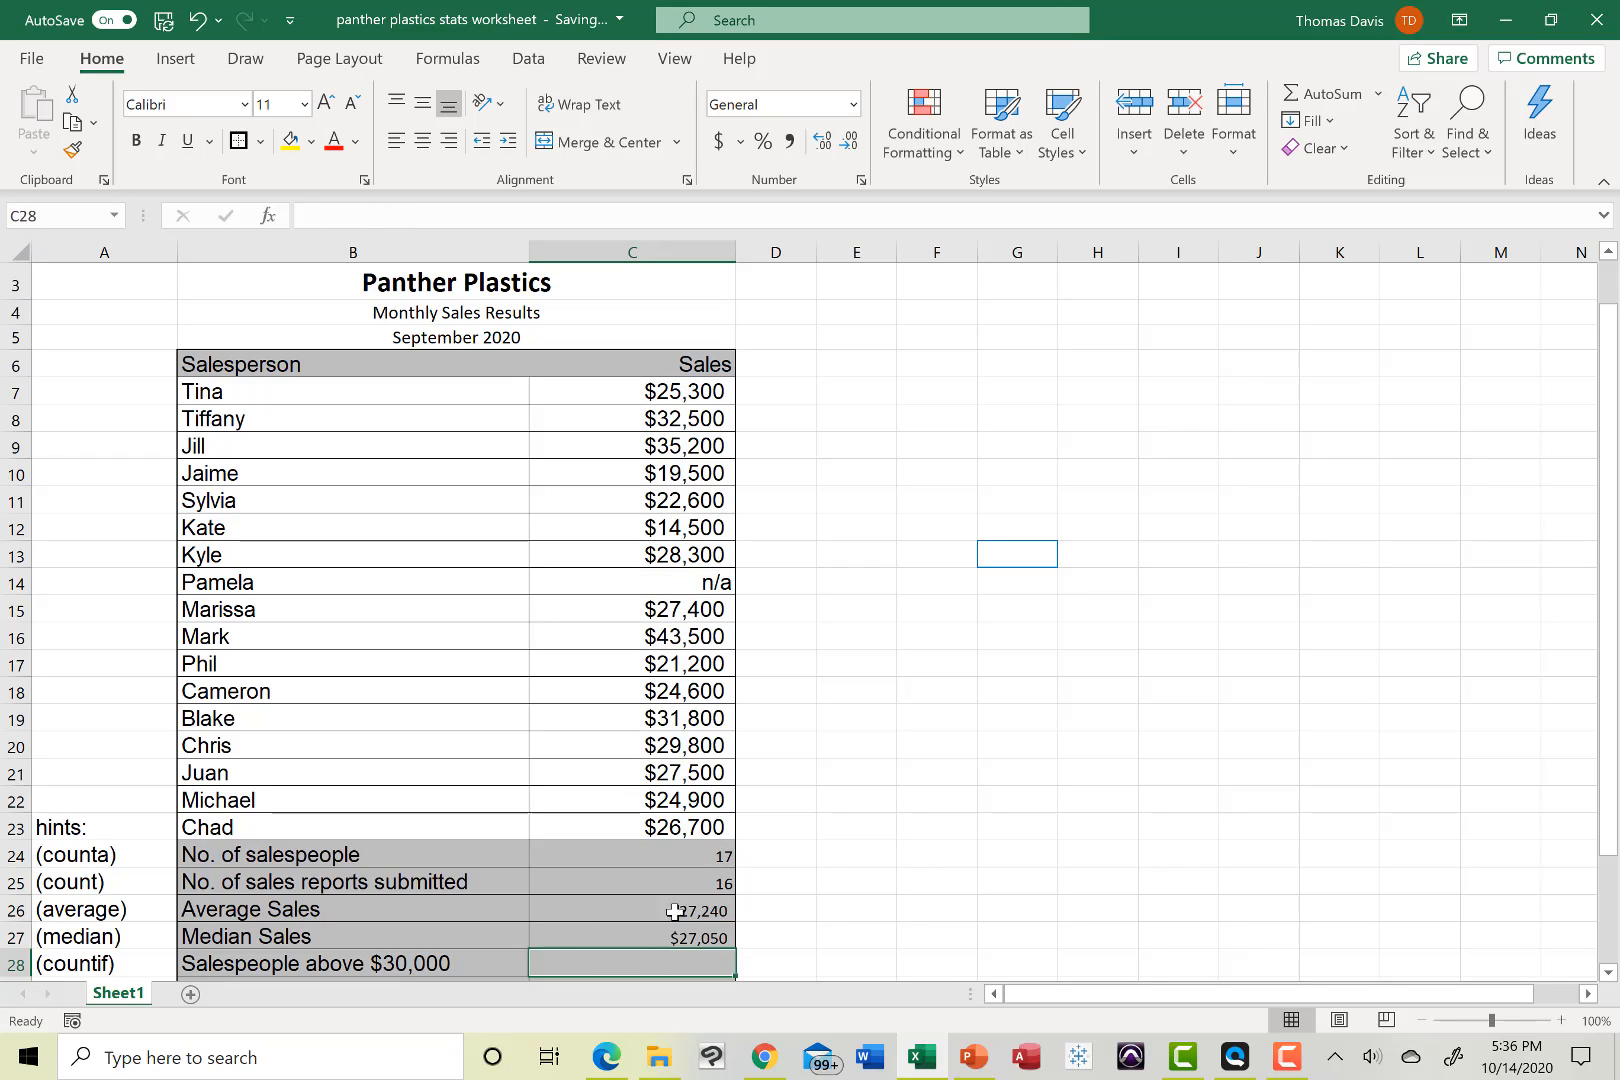
# Correct the Average Sales formula in C26 so its range covers C7:C23
pyautogui.click(660, 908)
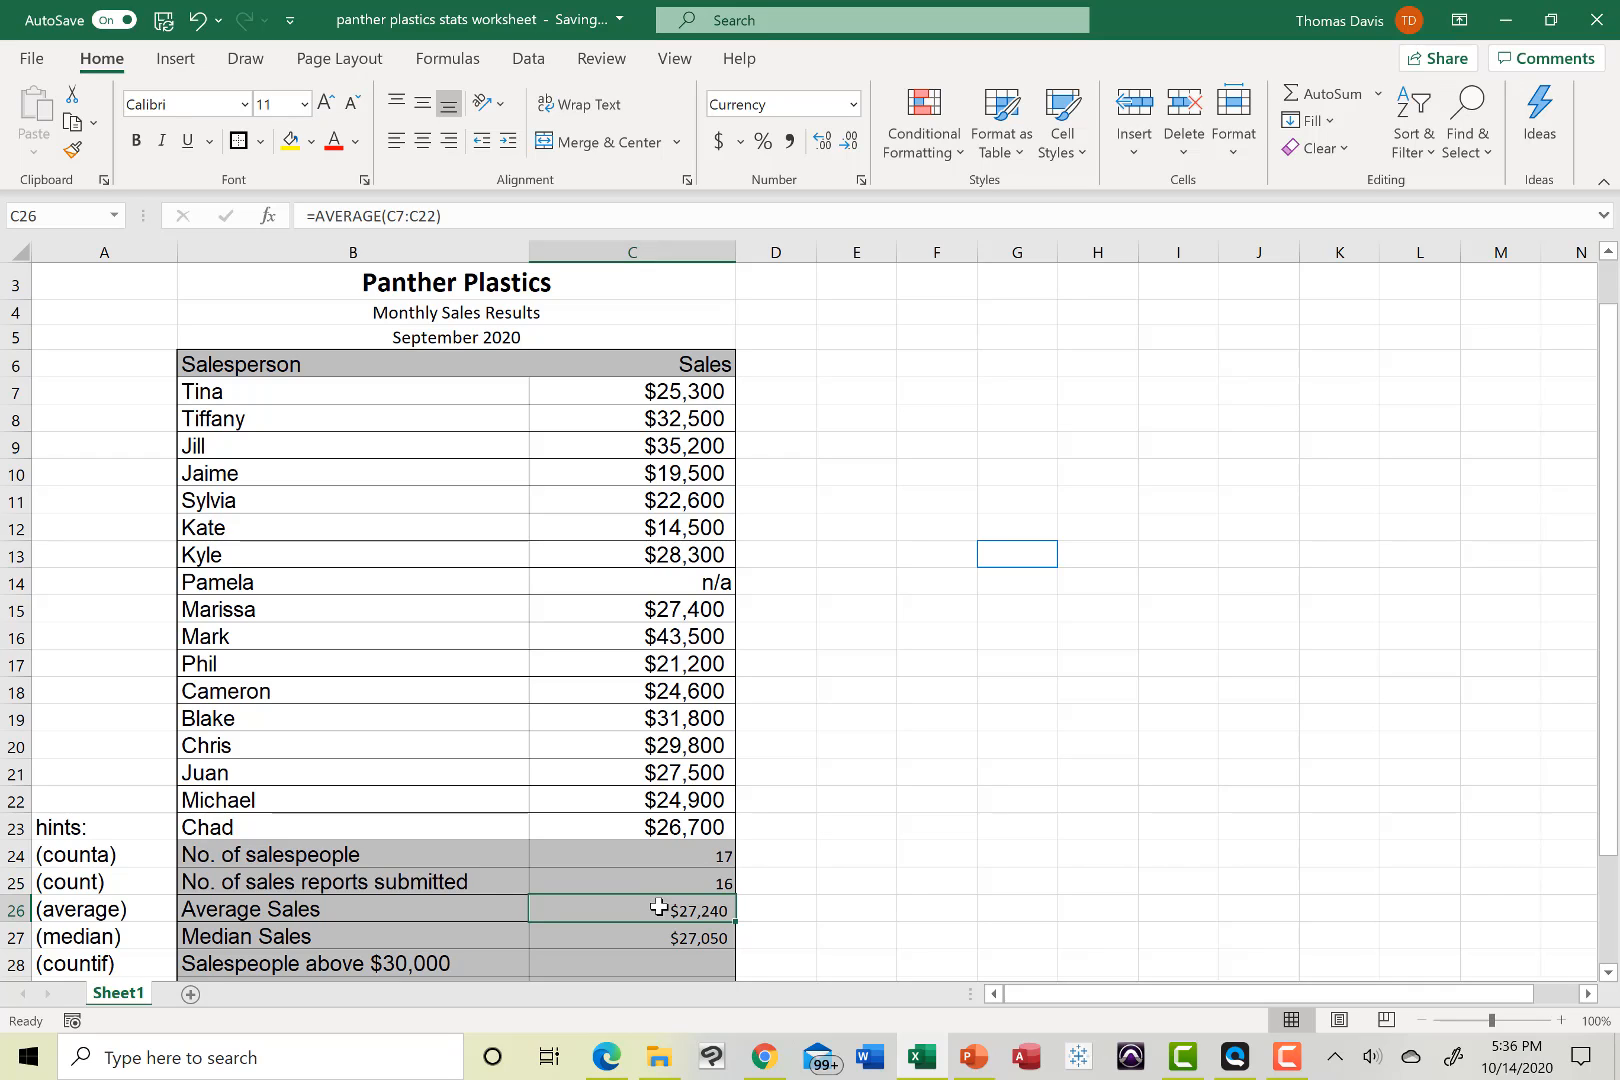
pyautogui.click(439, 217)
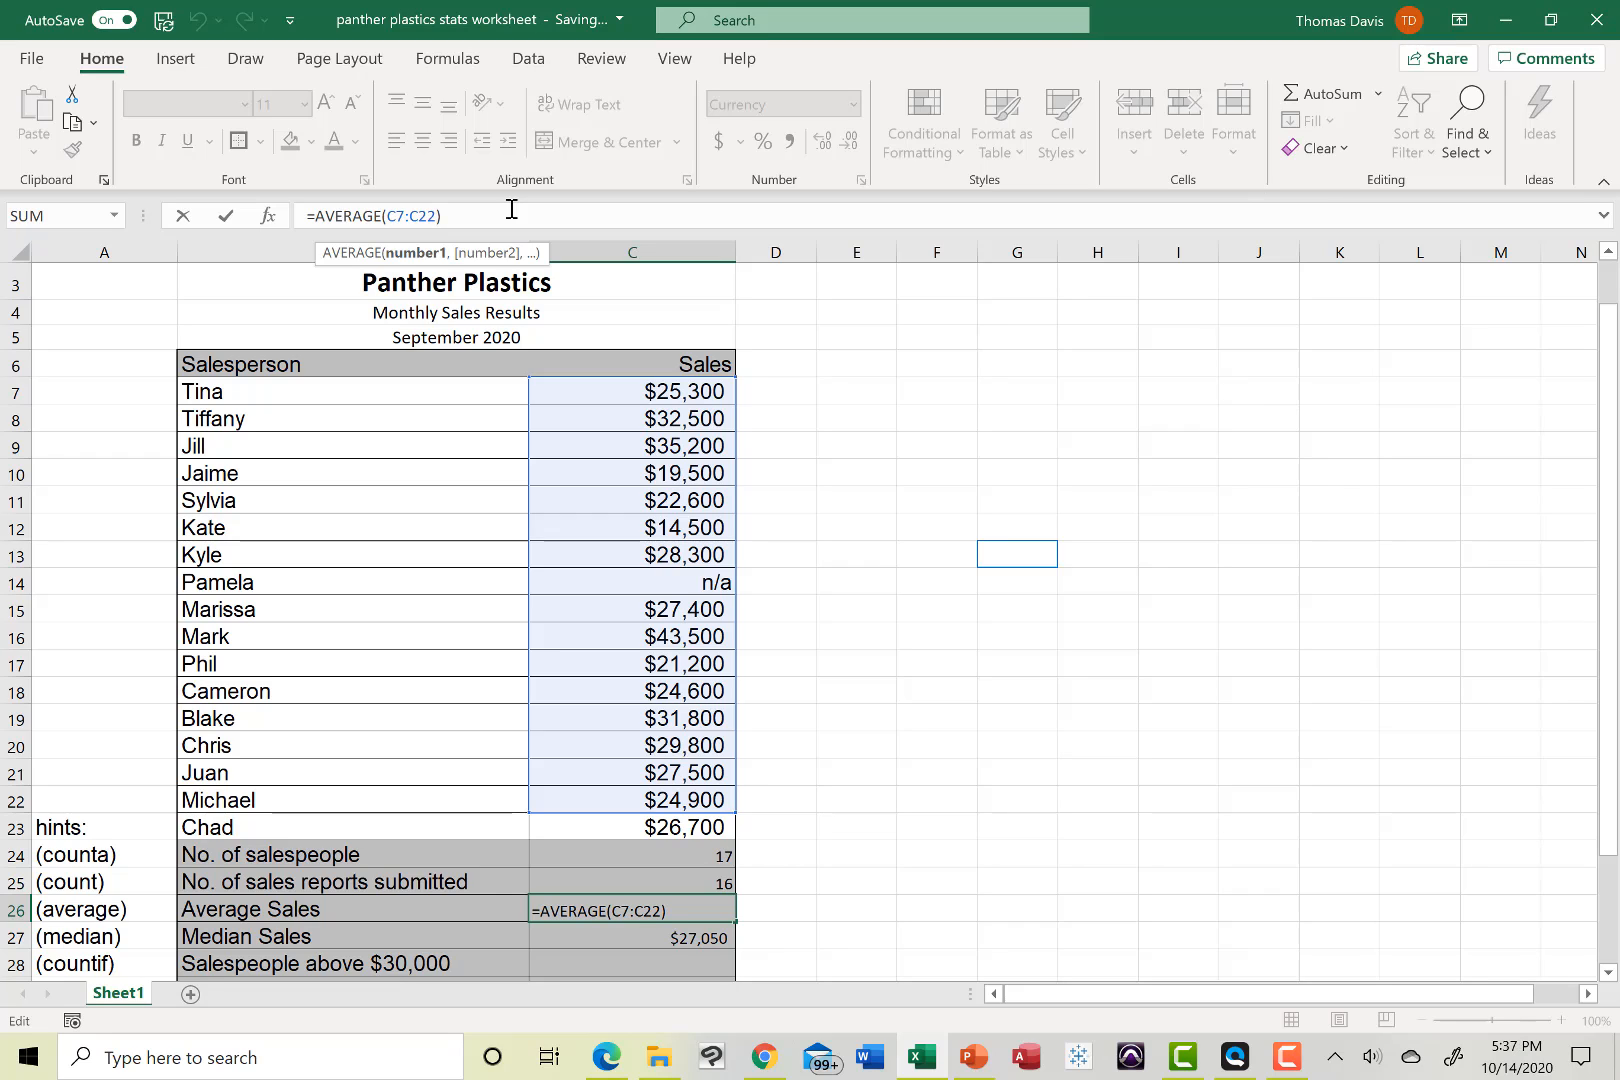
pyautogui.hotkey('shift', 'Down')
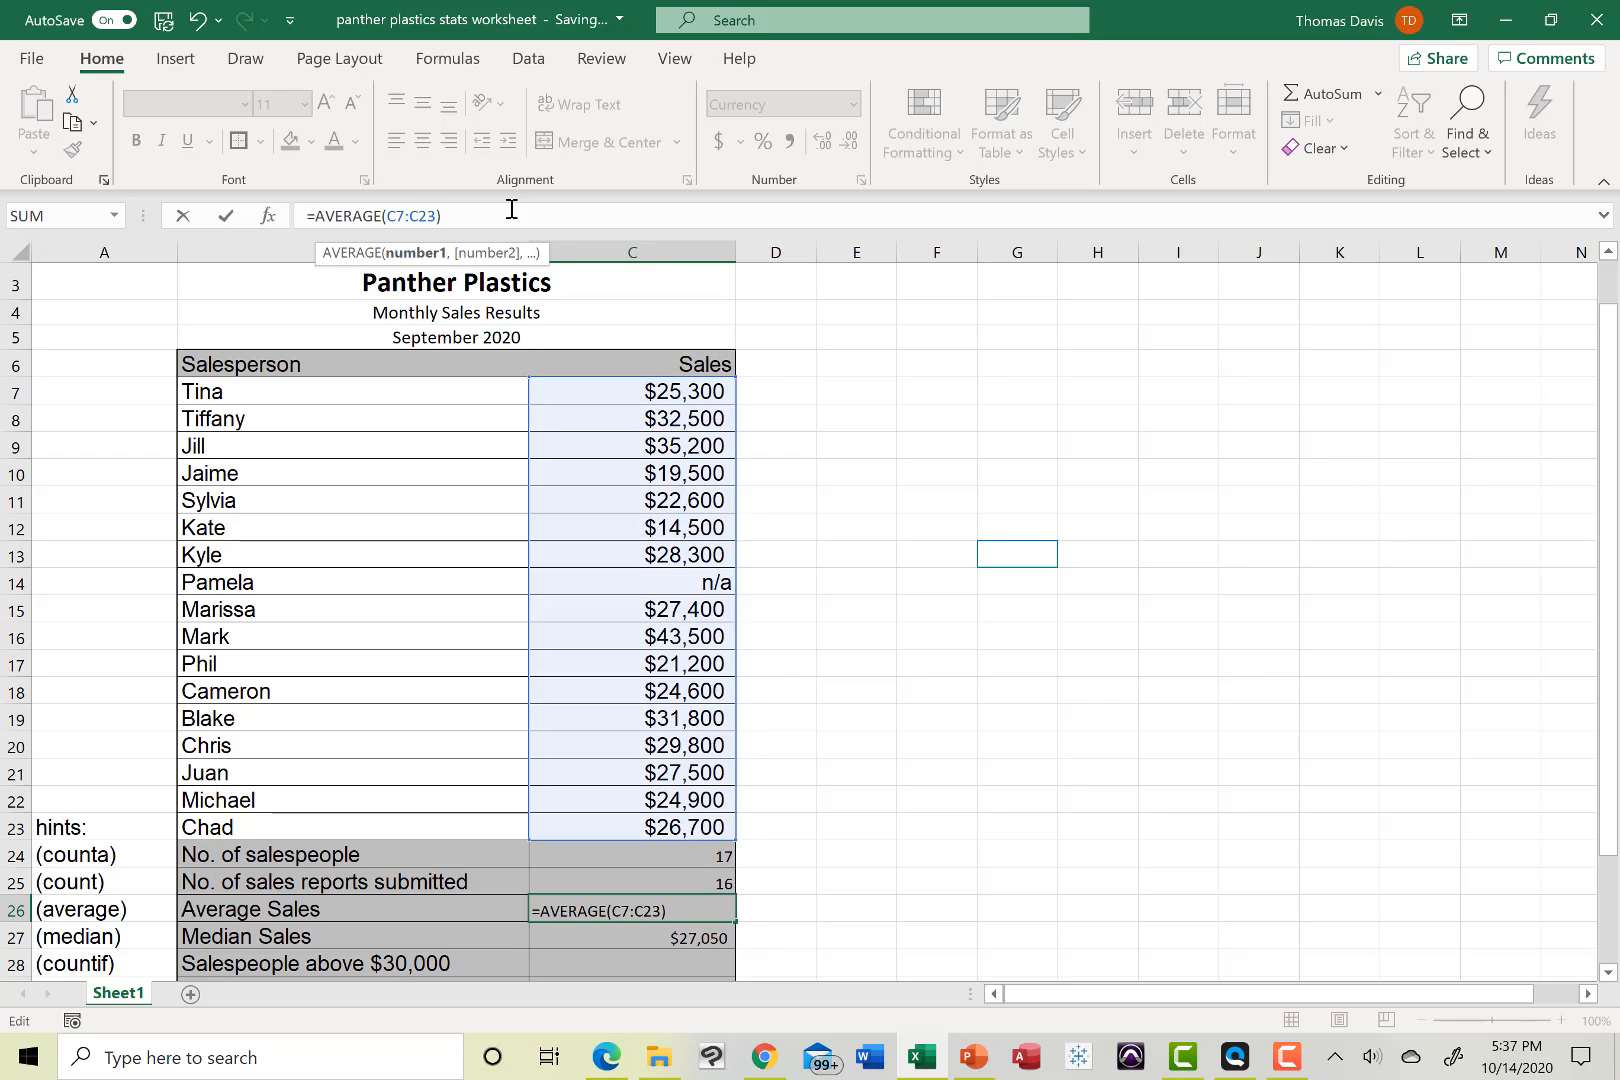
pyautogui.press('Return')
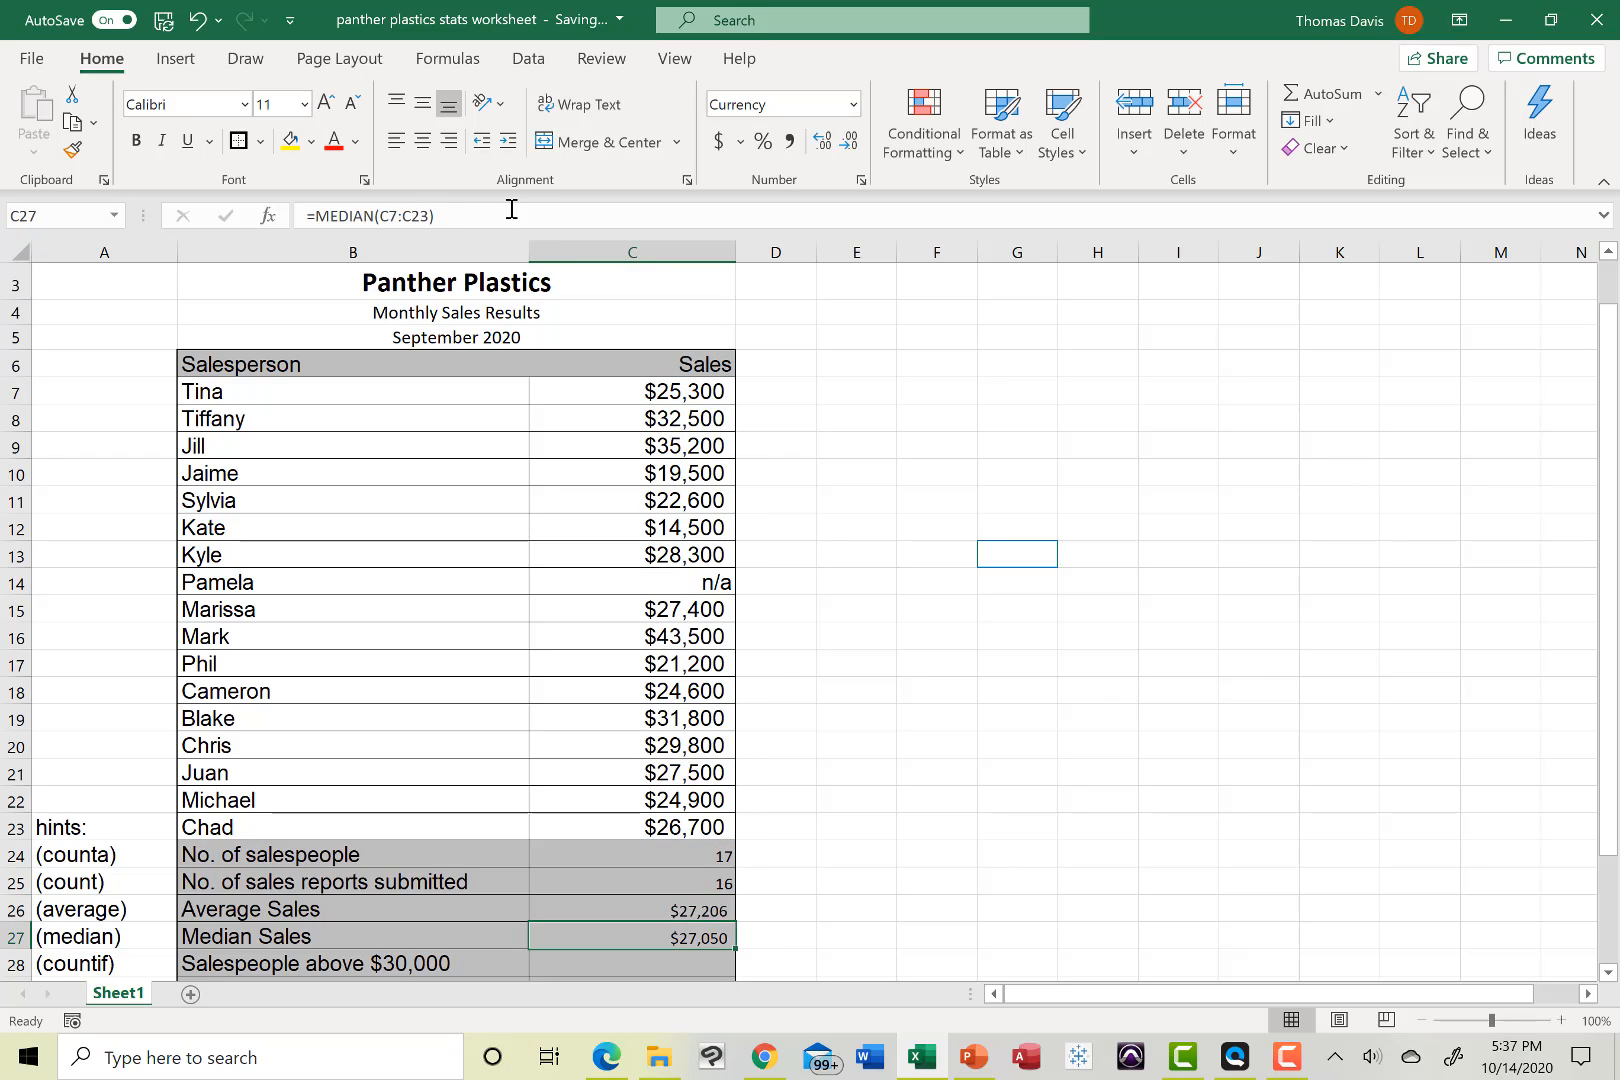
pyautogui.click(614, 913)
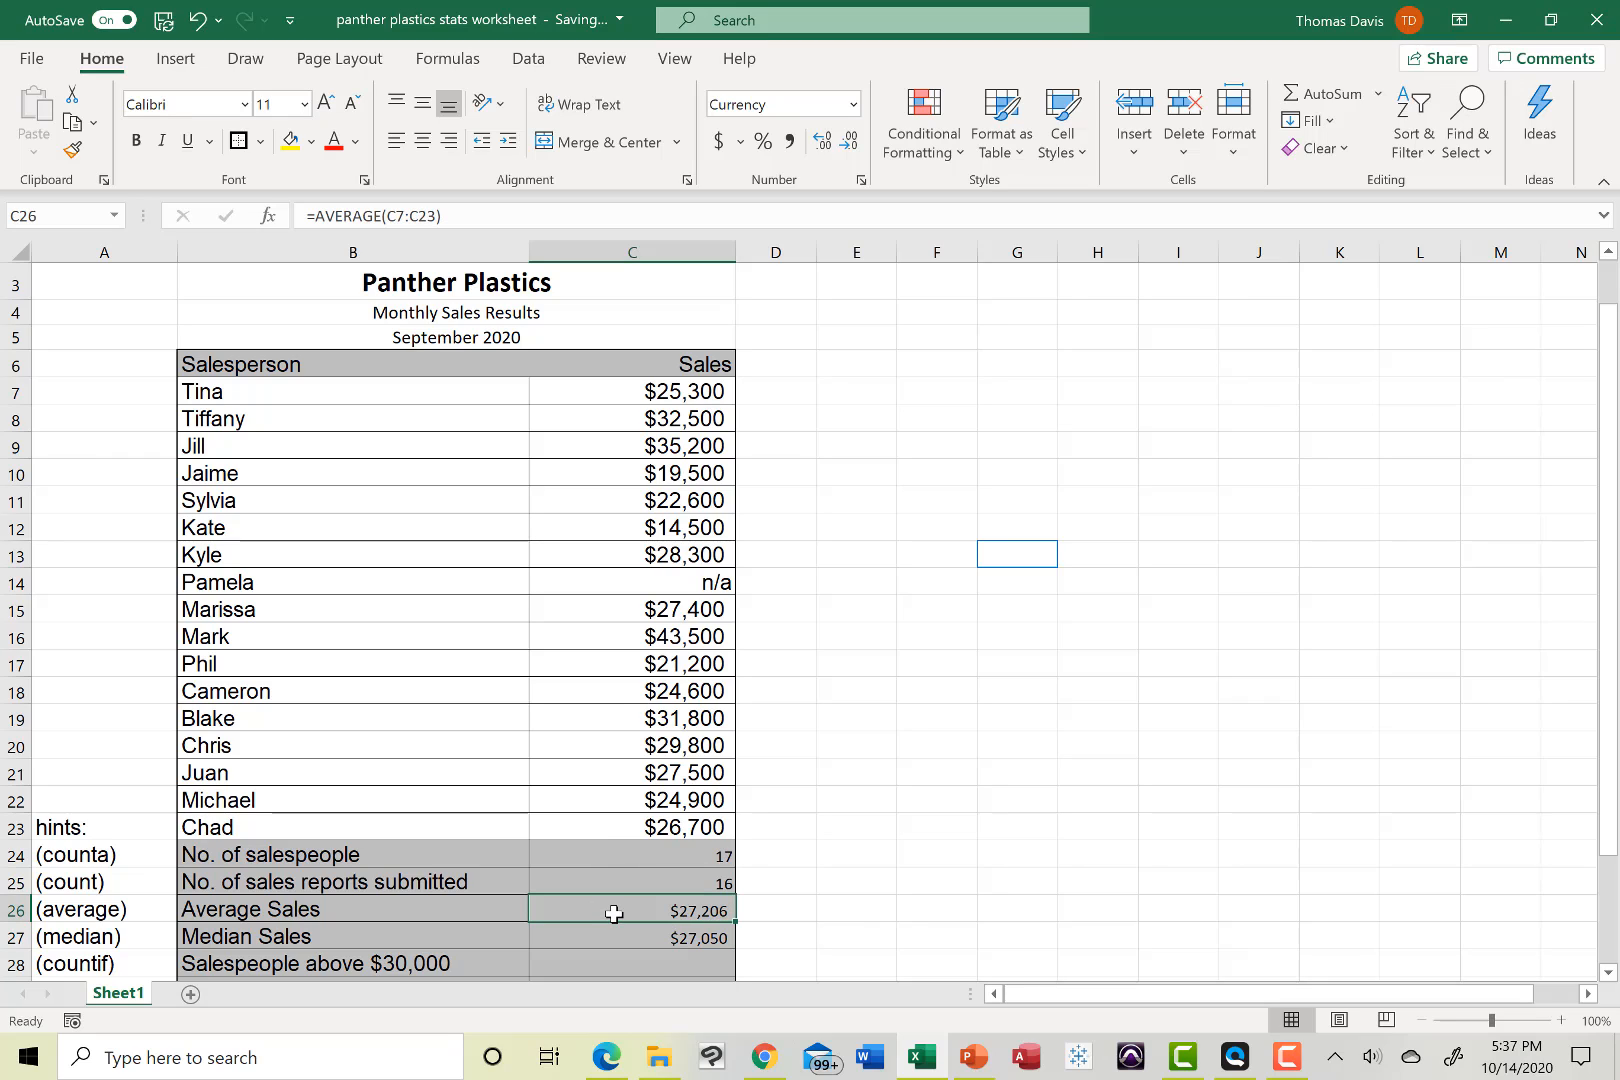
# Count the salespeople above $30,000 in C28 with the formula =COUNTIF(C7:C23, ">30000")
pyautogui.click(605, 967)
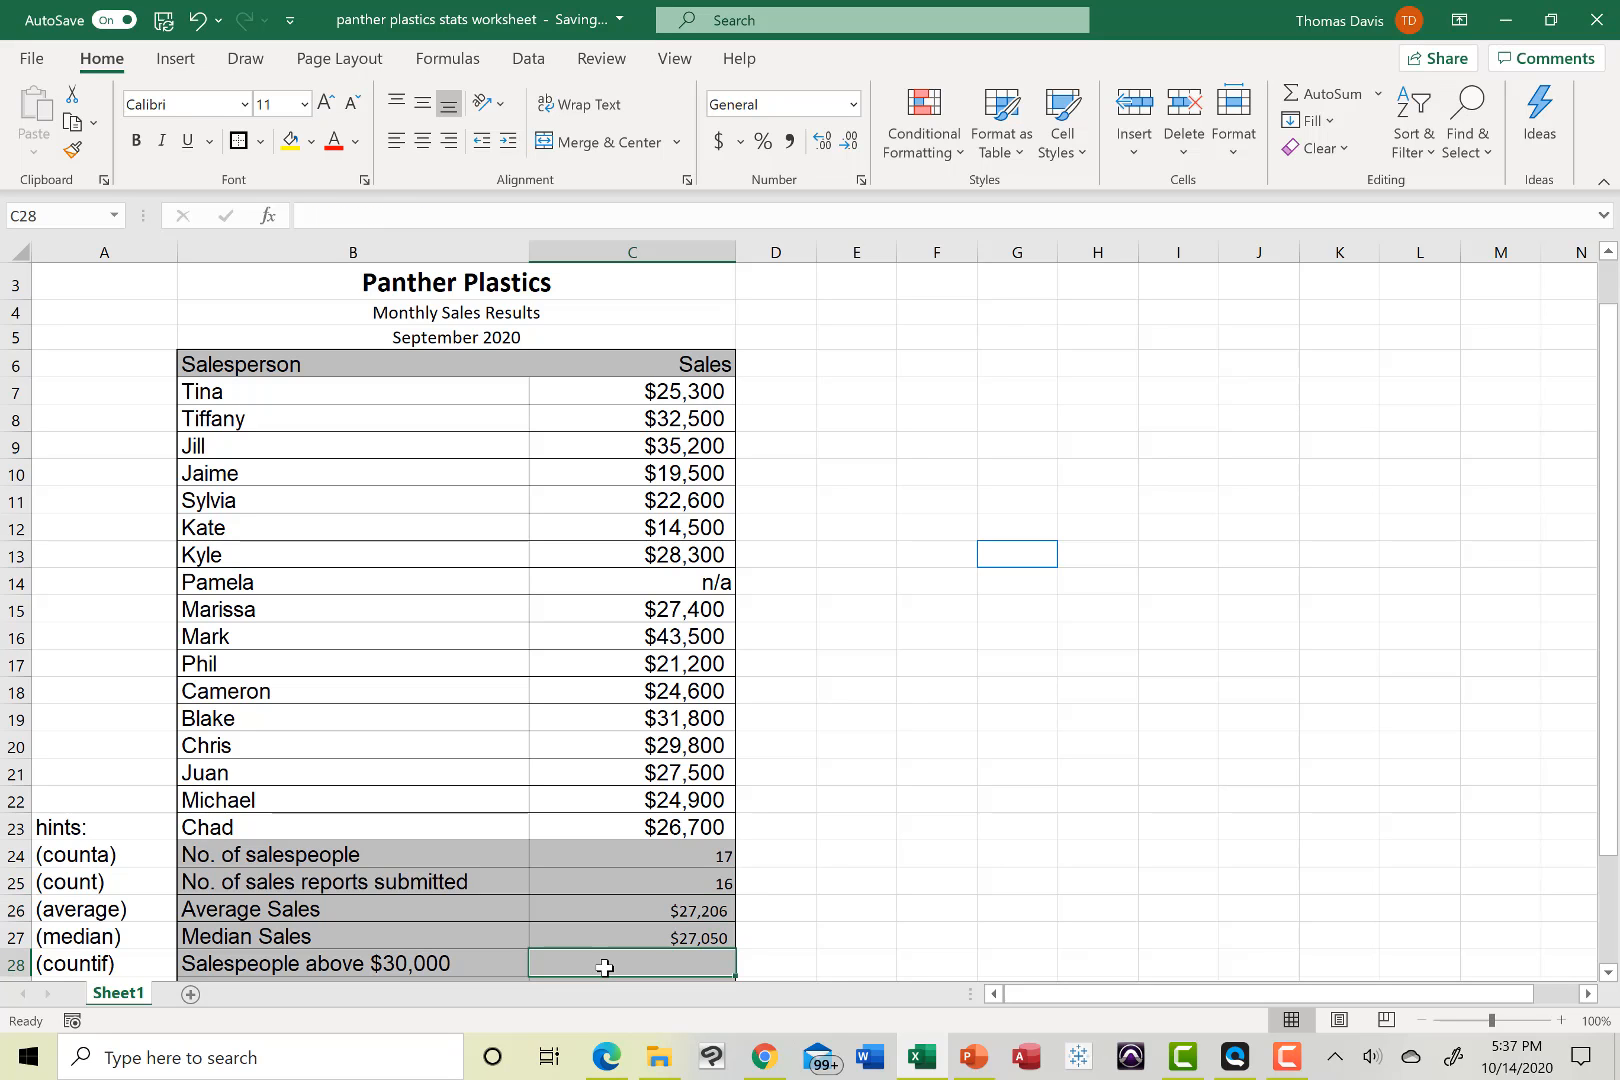
pyautogui.scroll(-1, 605, 967)
pyautogui.scroll(-1, 605, 967)
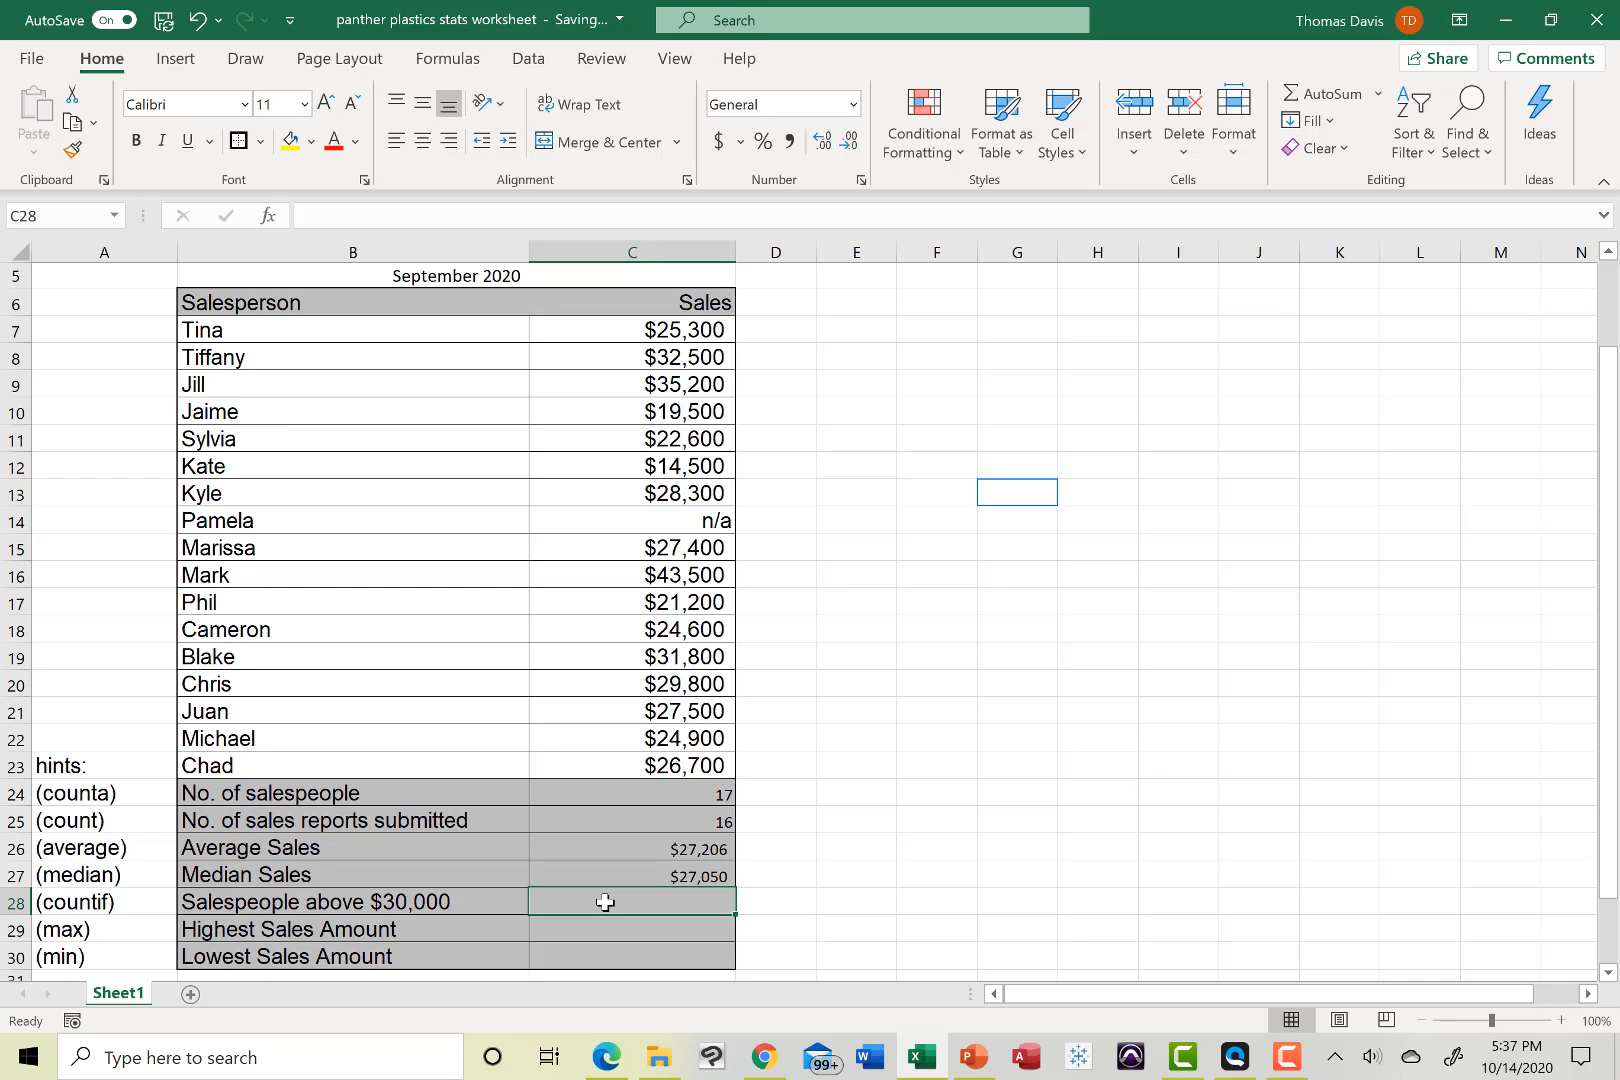
pyautogui.write('=')
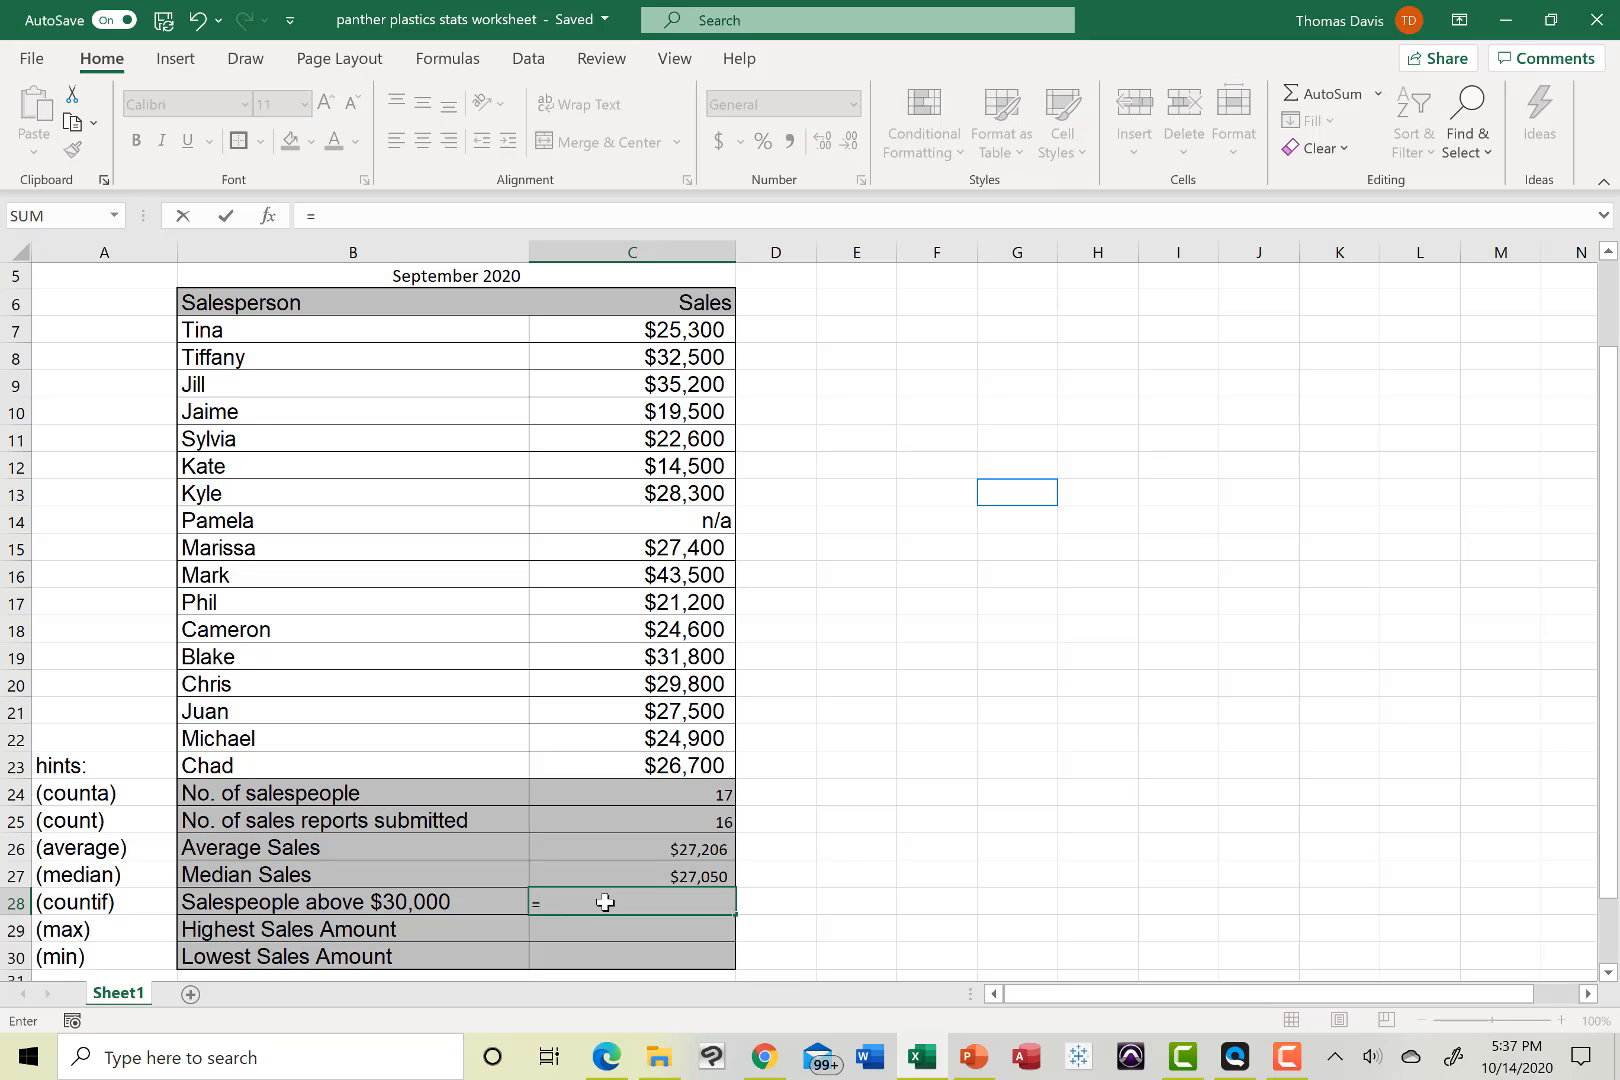
pyautogui.write('countif')
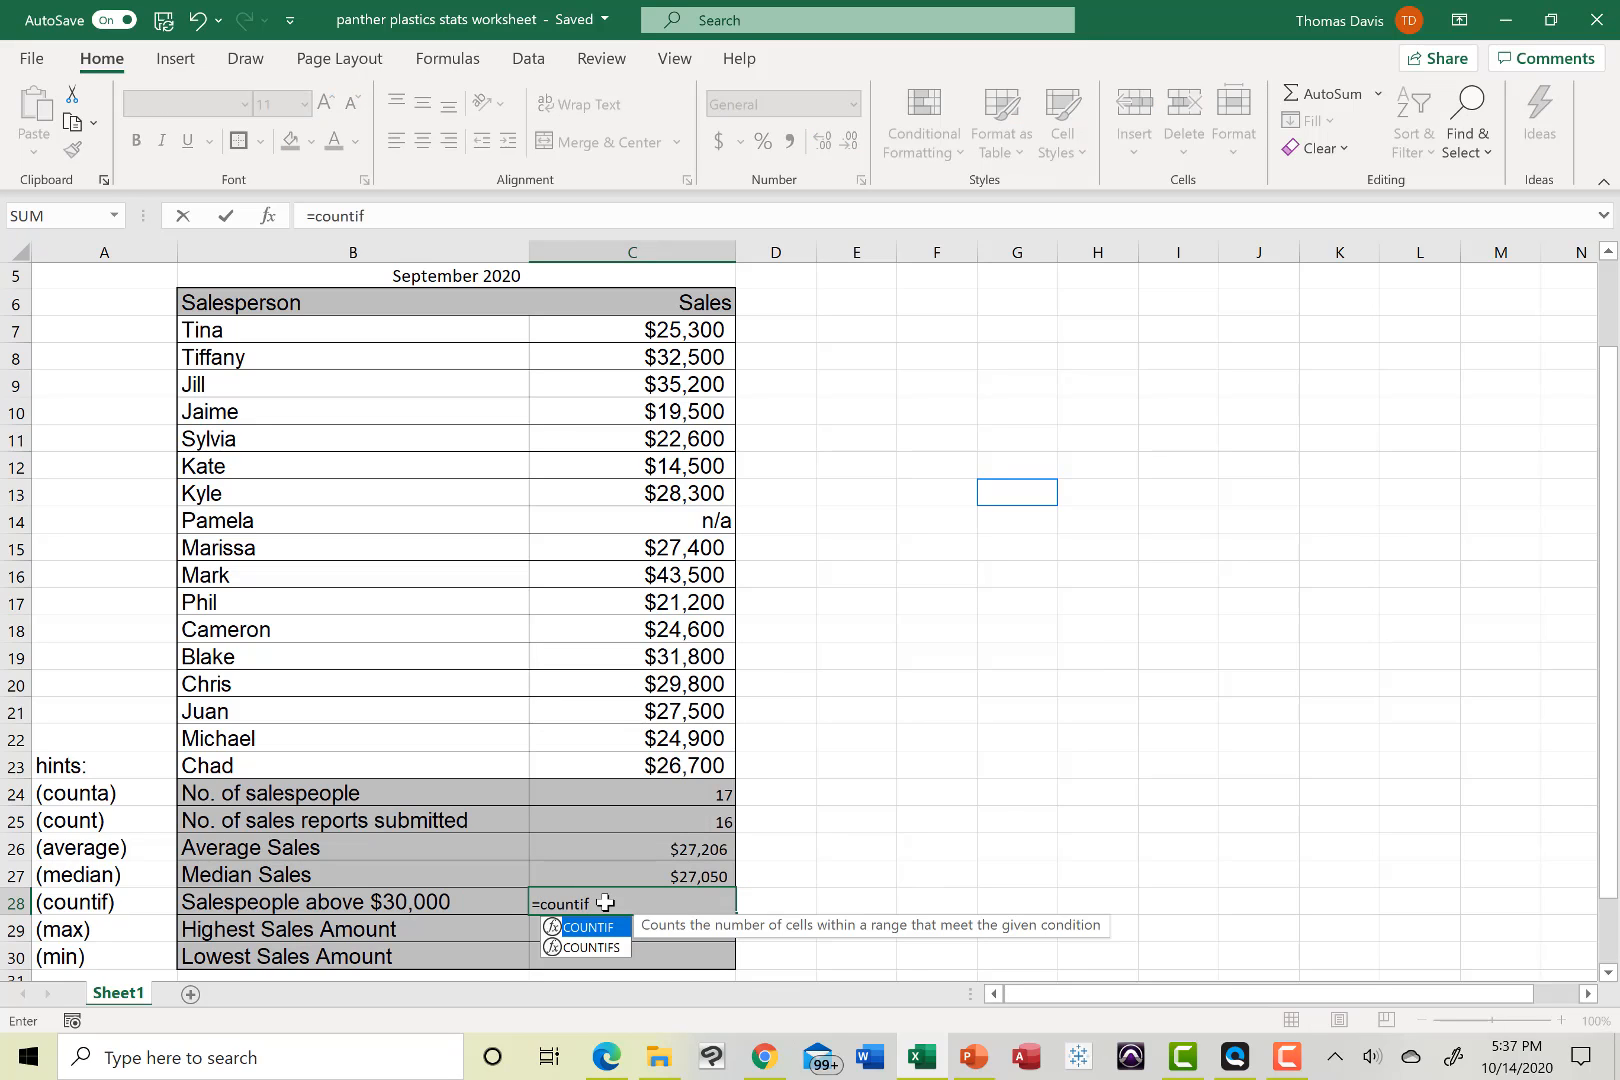
pyautogui.write('(')
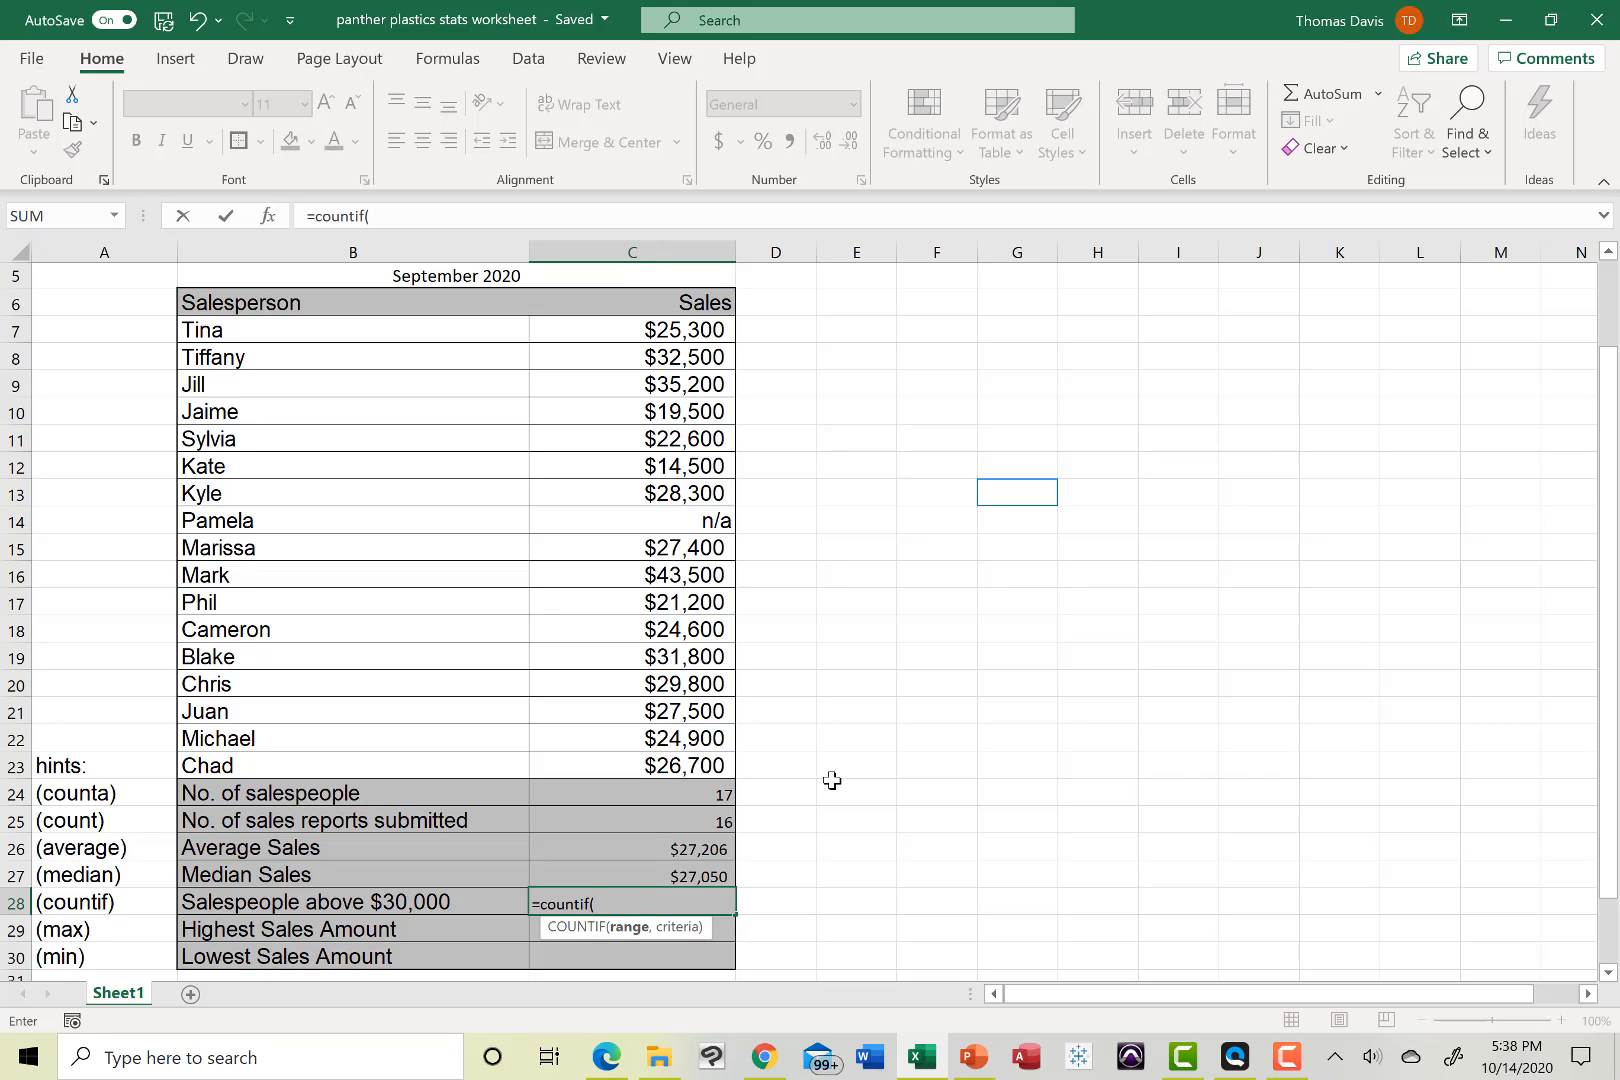
pyautogui.write('c')
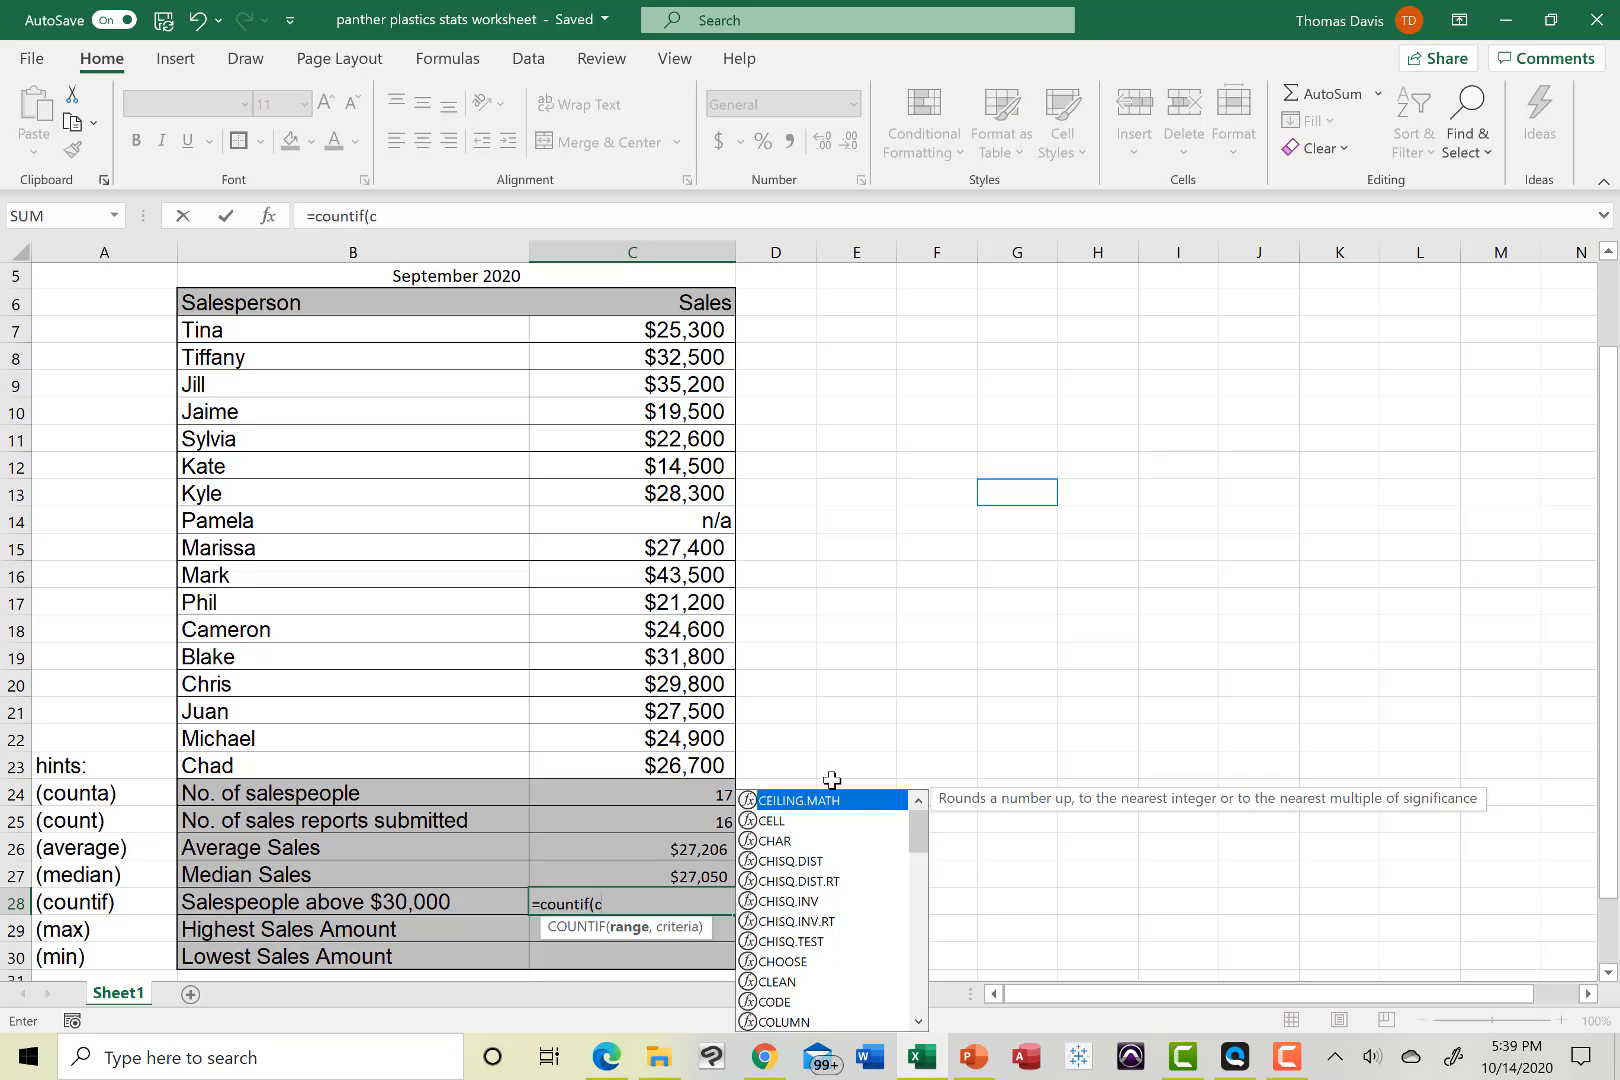
pyautogui.write('7:')
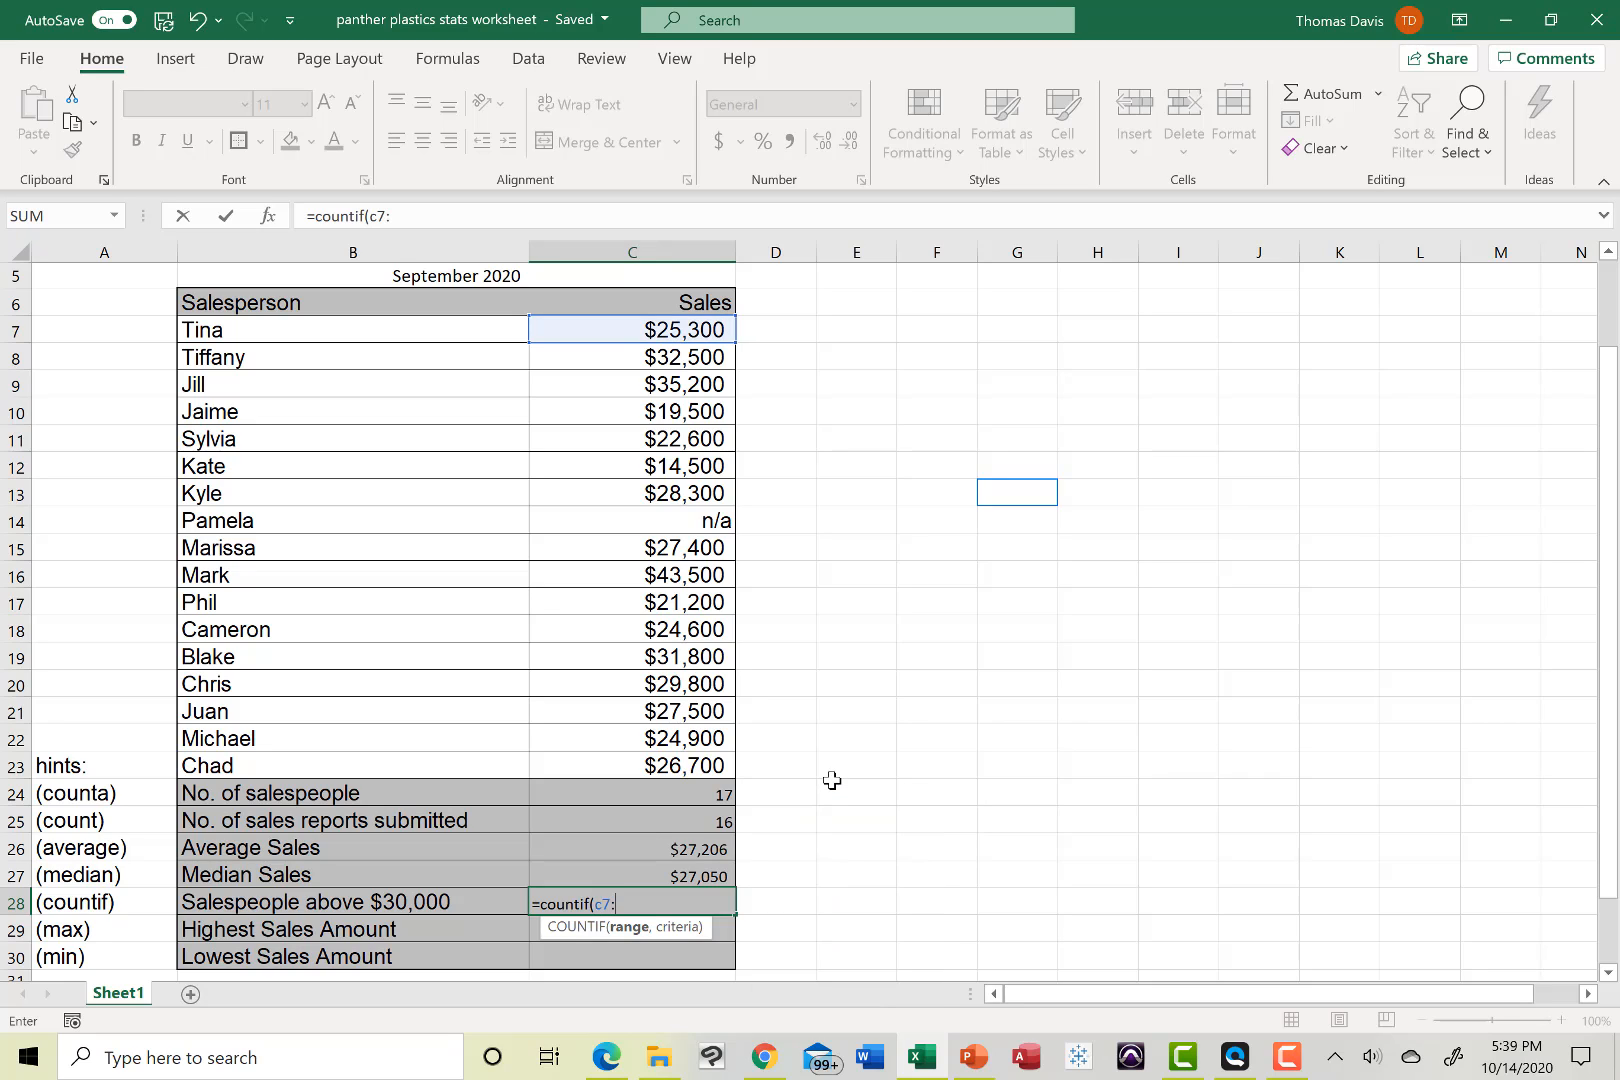
pyautogui.write('c23')
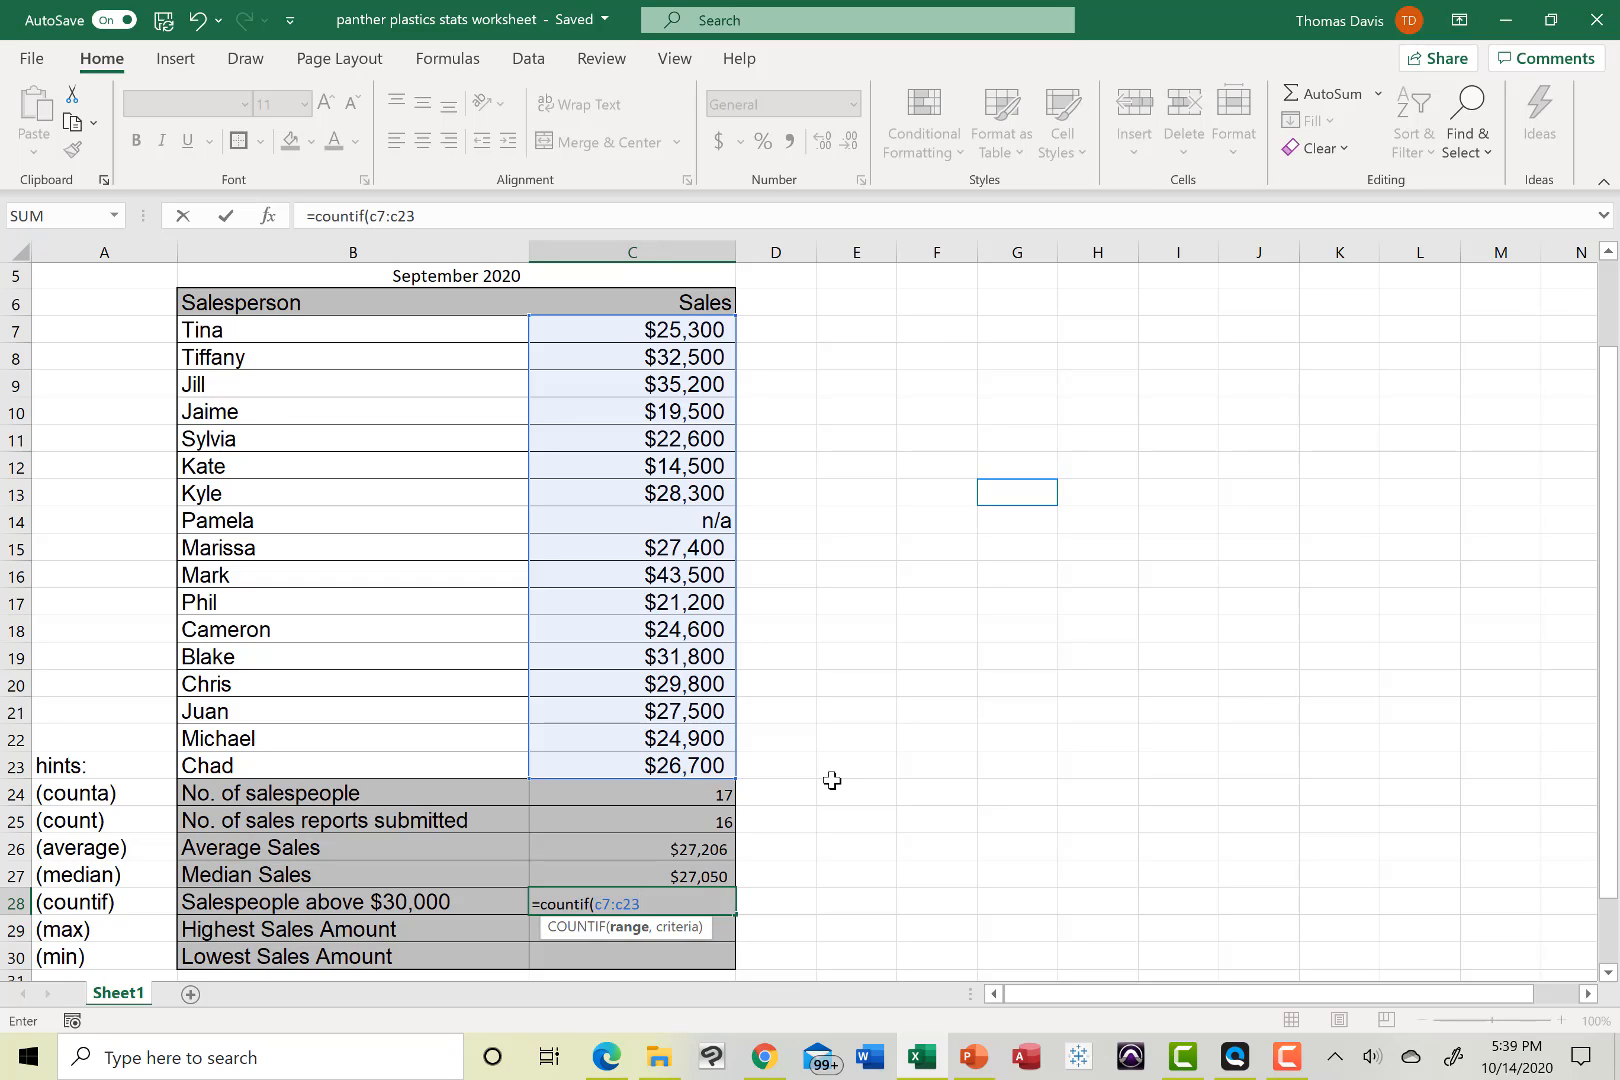
pyautogui.write(',')
pyautogui.write('>30000')
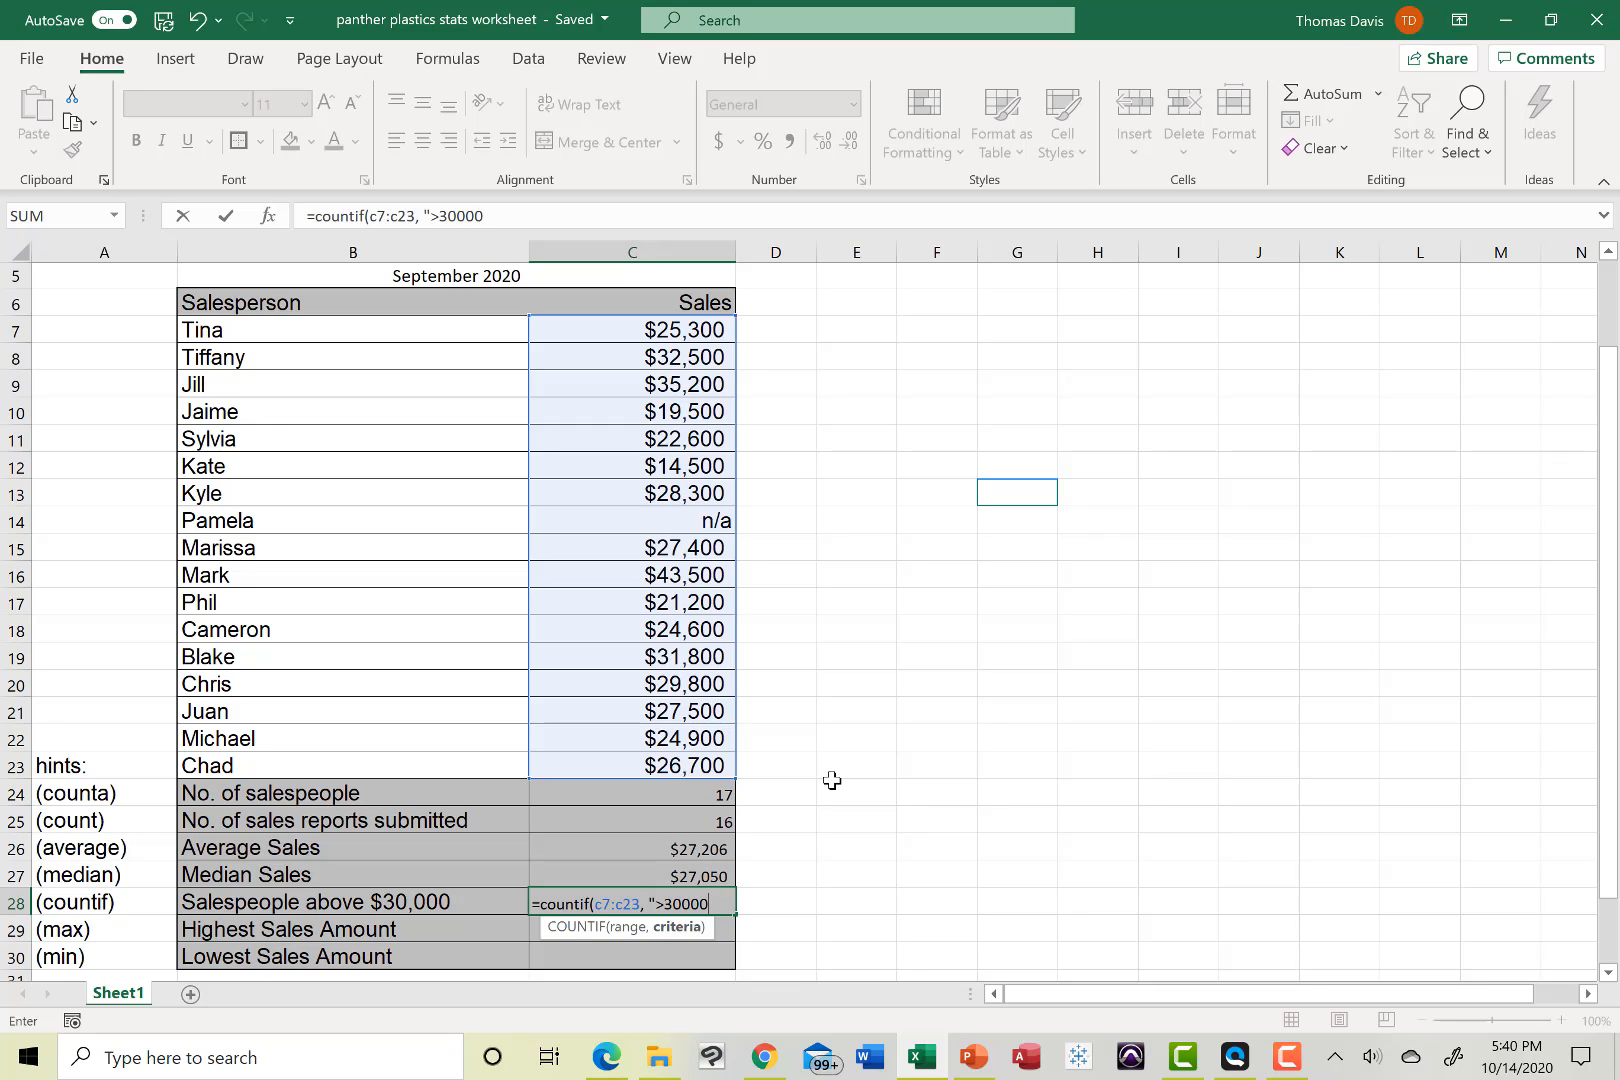
pyautogui.write('"')
pyautogui.click(832, 780)
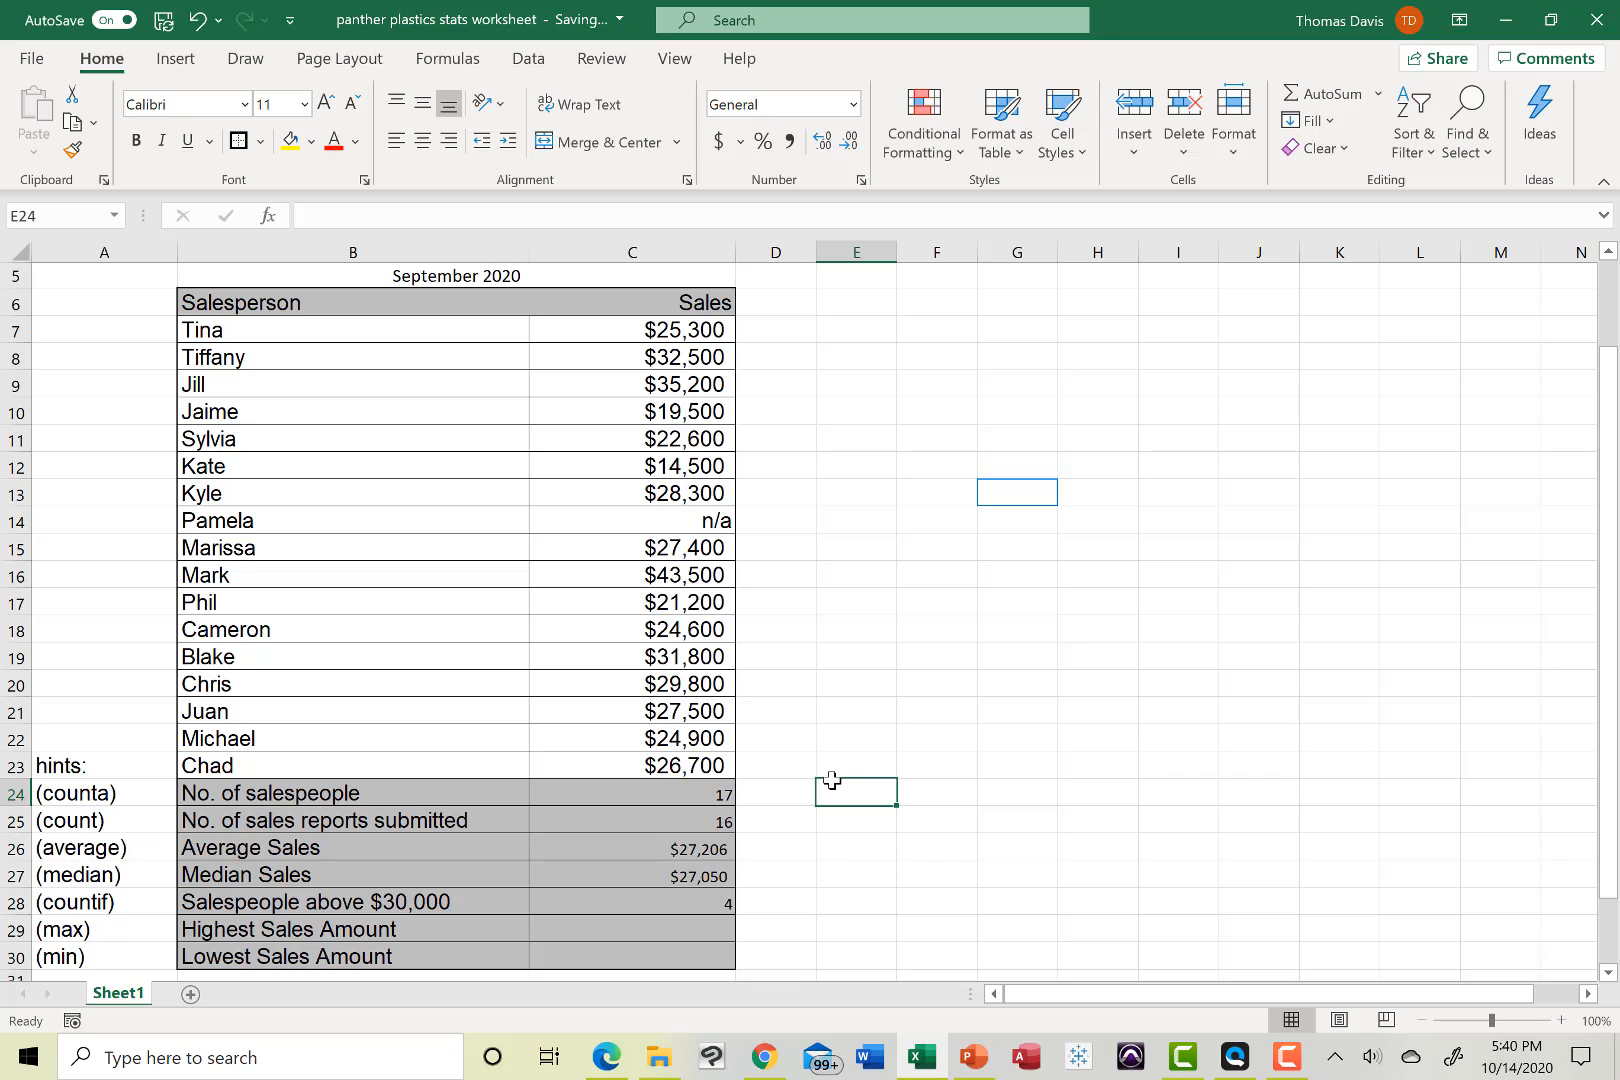
pyautogui.write(')')
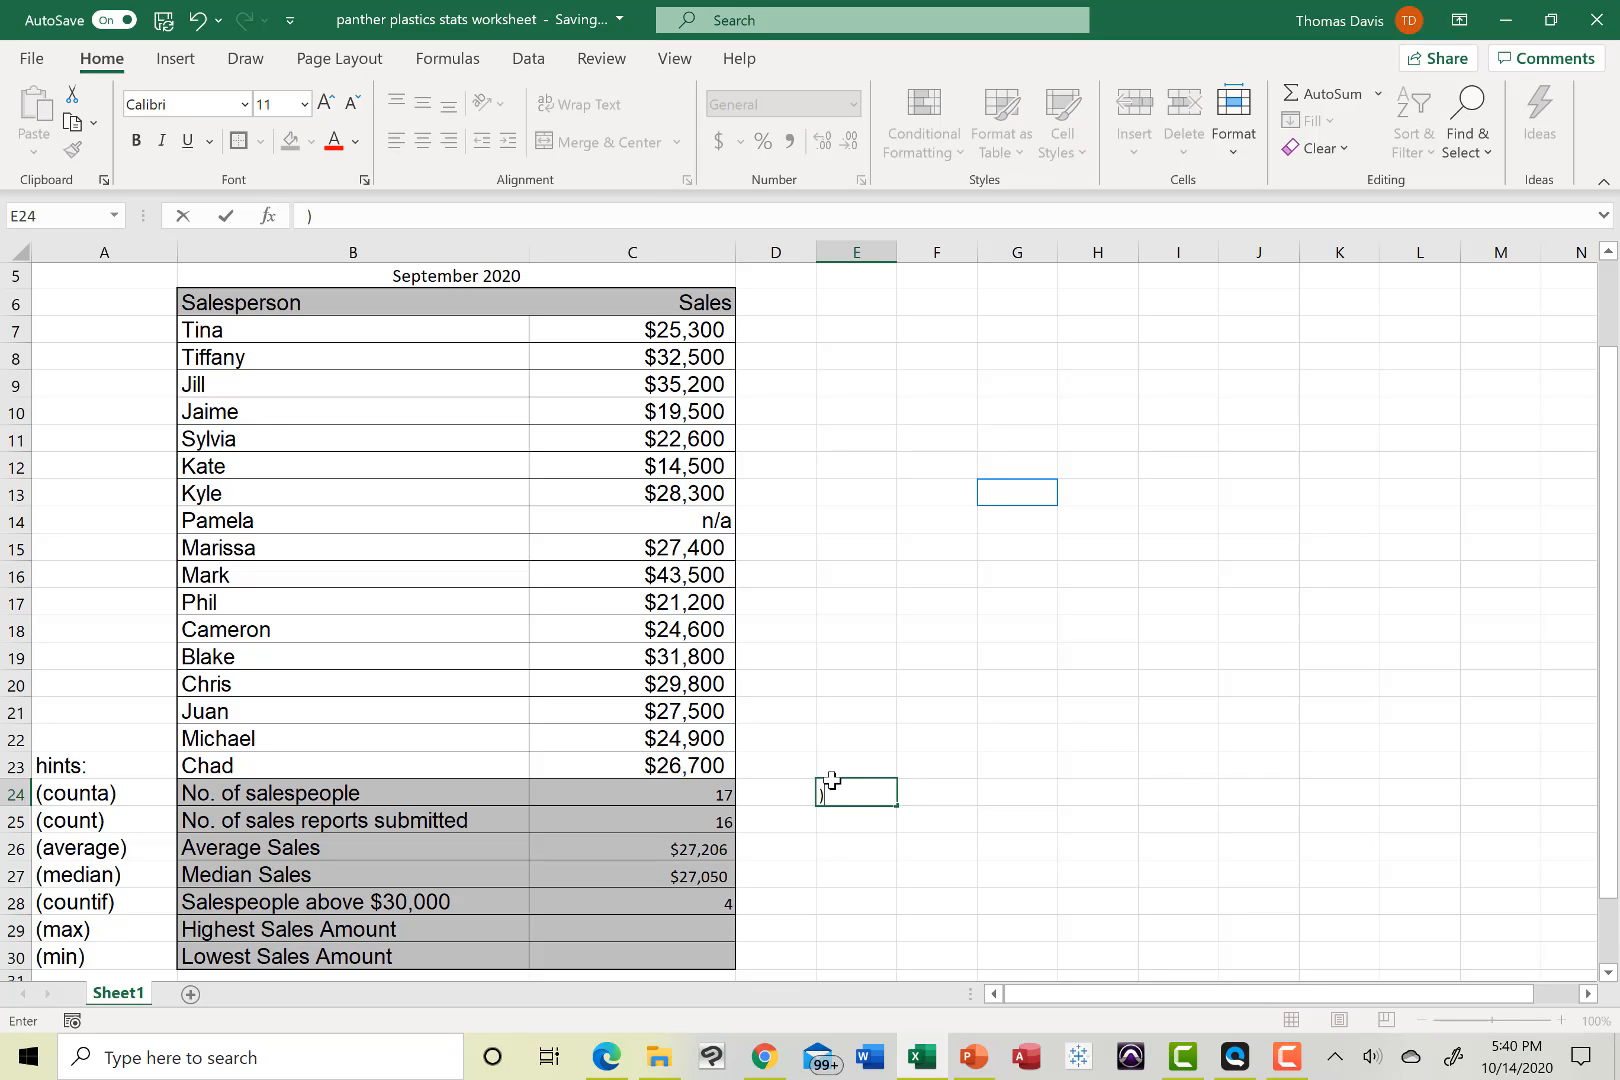
pyautogui.press('BackSpace')
# Review the range and criteria of the COUNTIF formula in C28
pyautogui.click(697, 904)
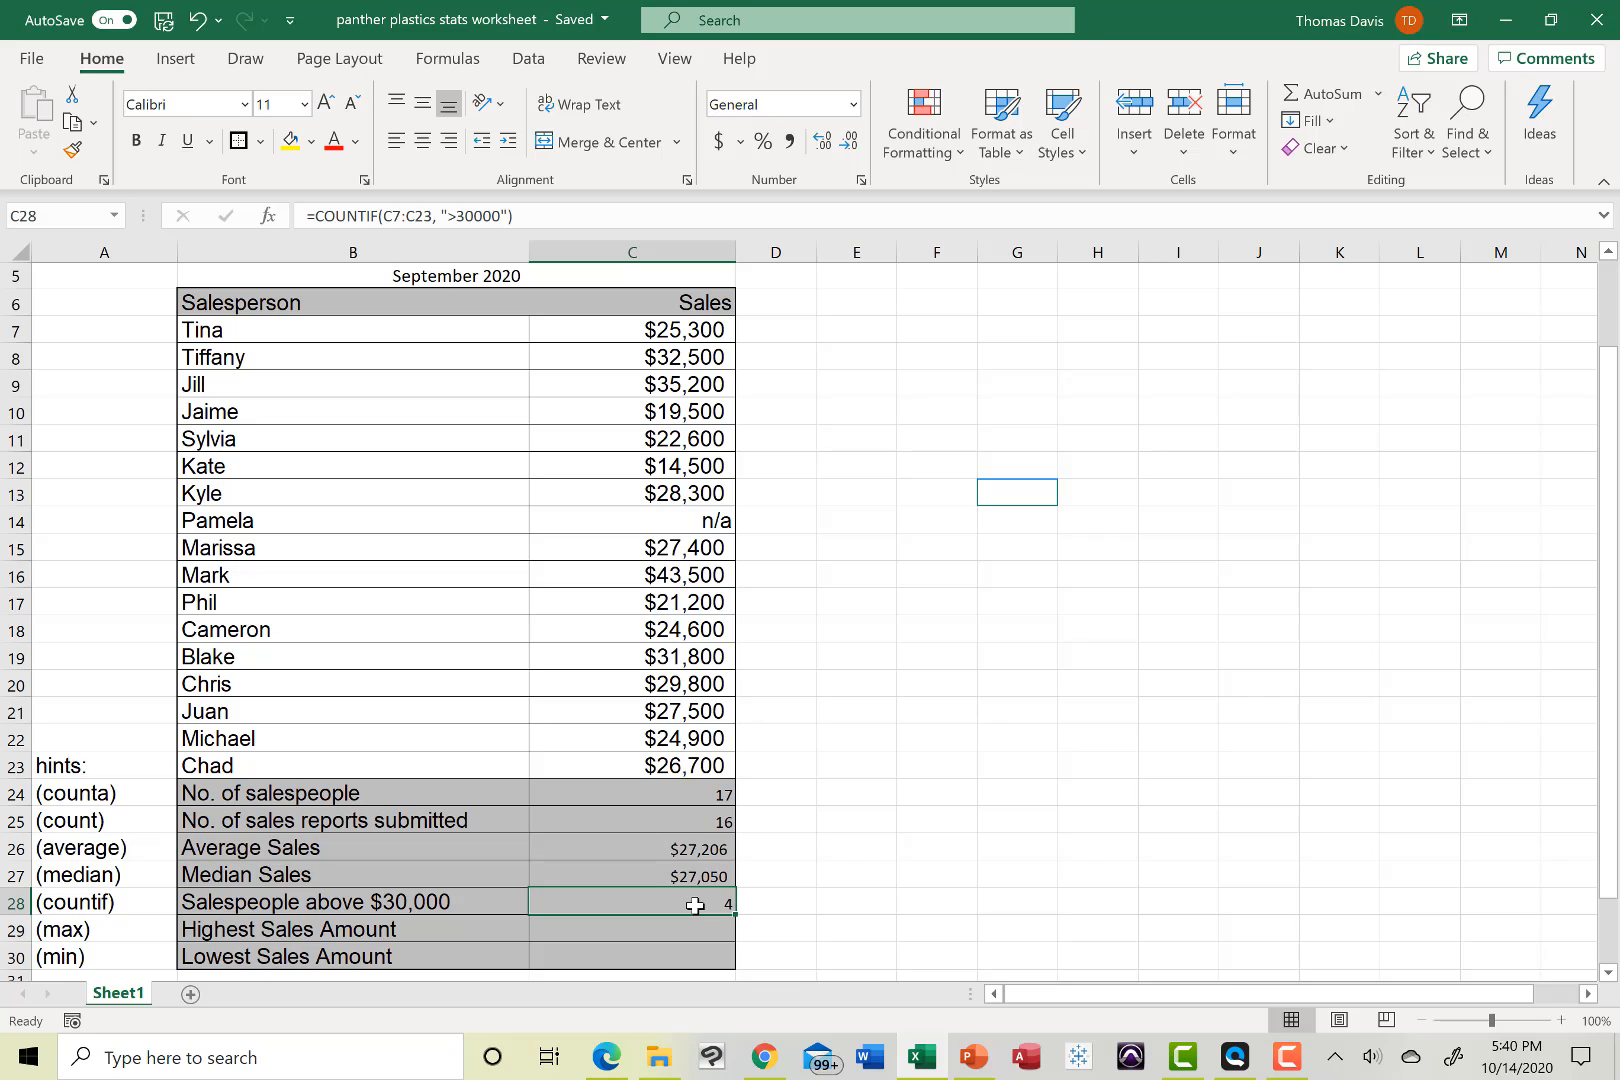
pyautogui.doubleClick(695, 905)
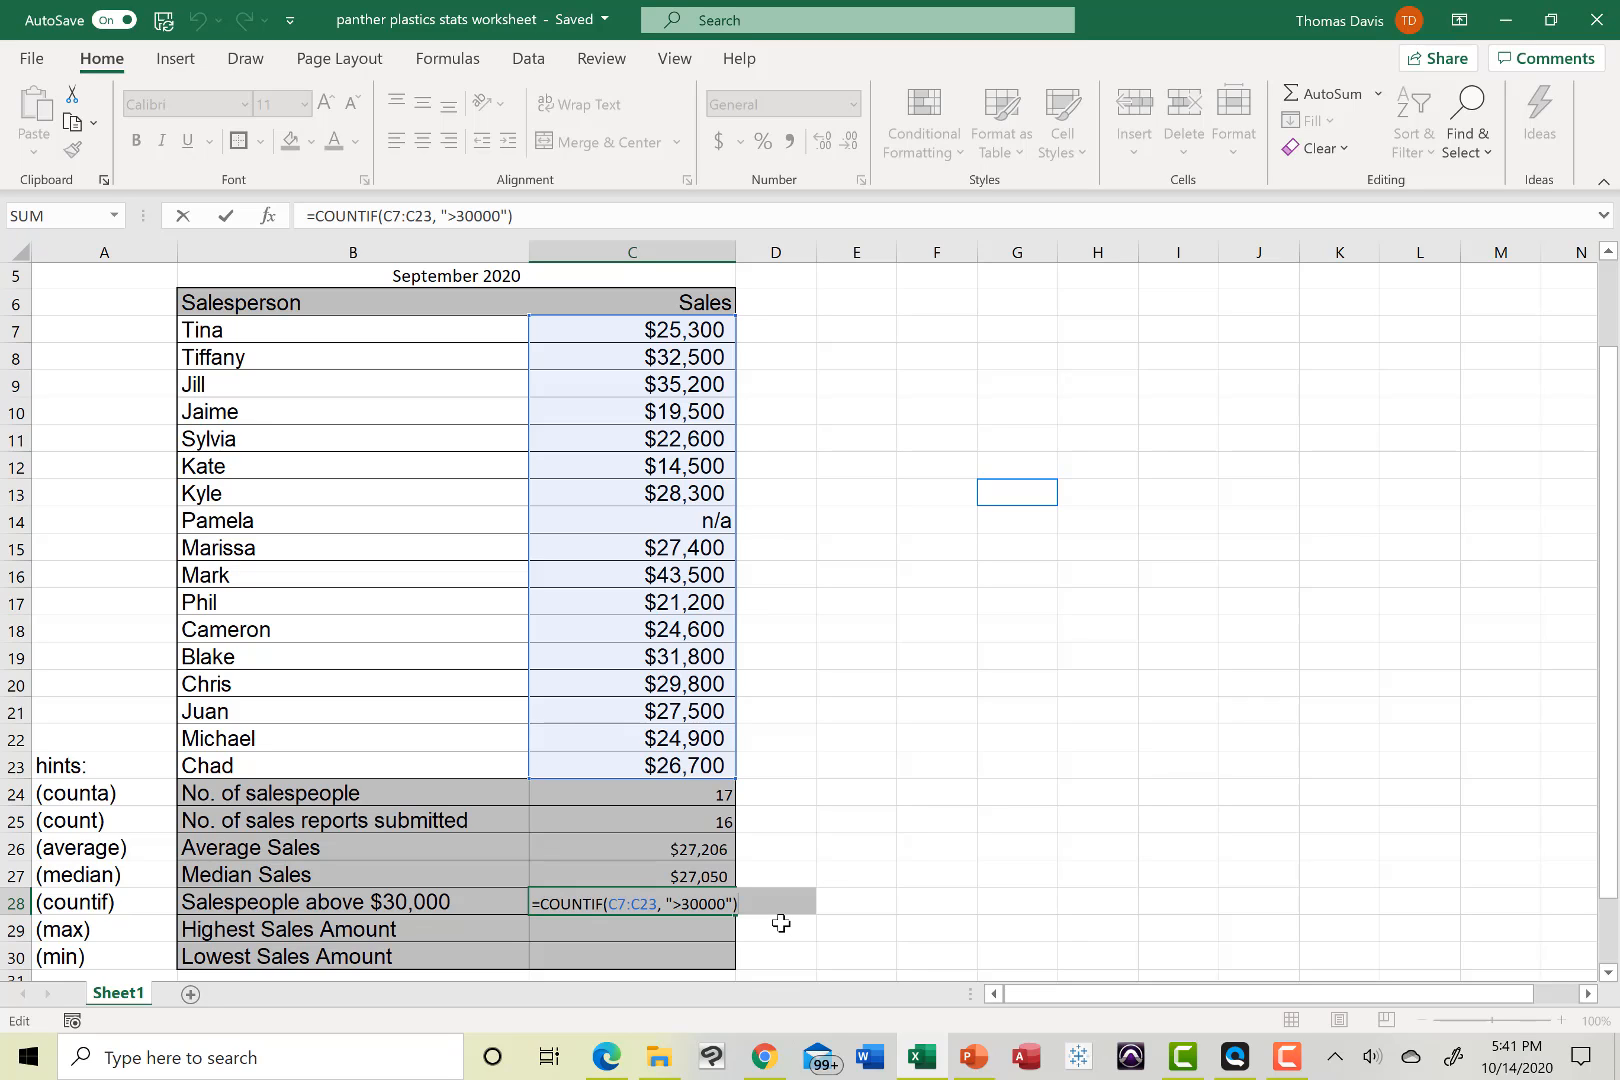
pyautogui.press('Return')
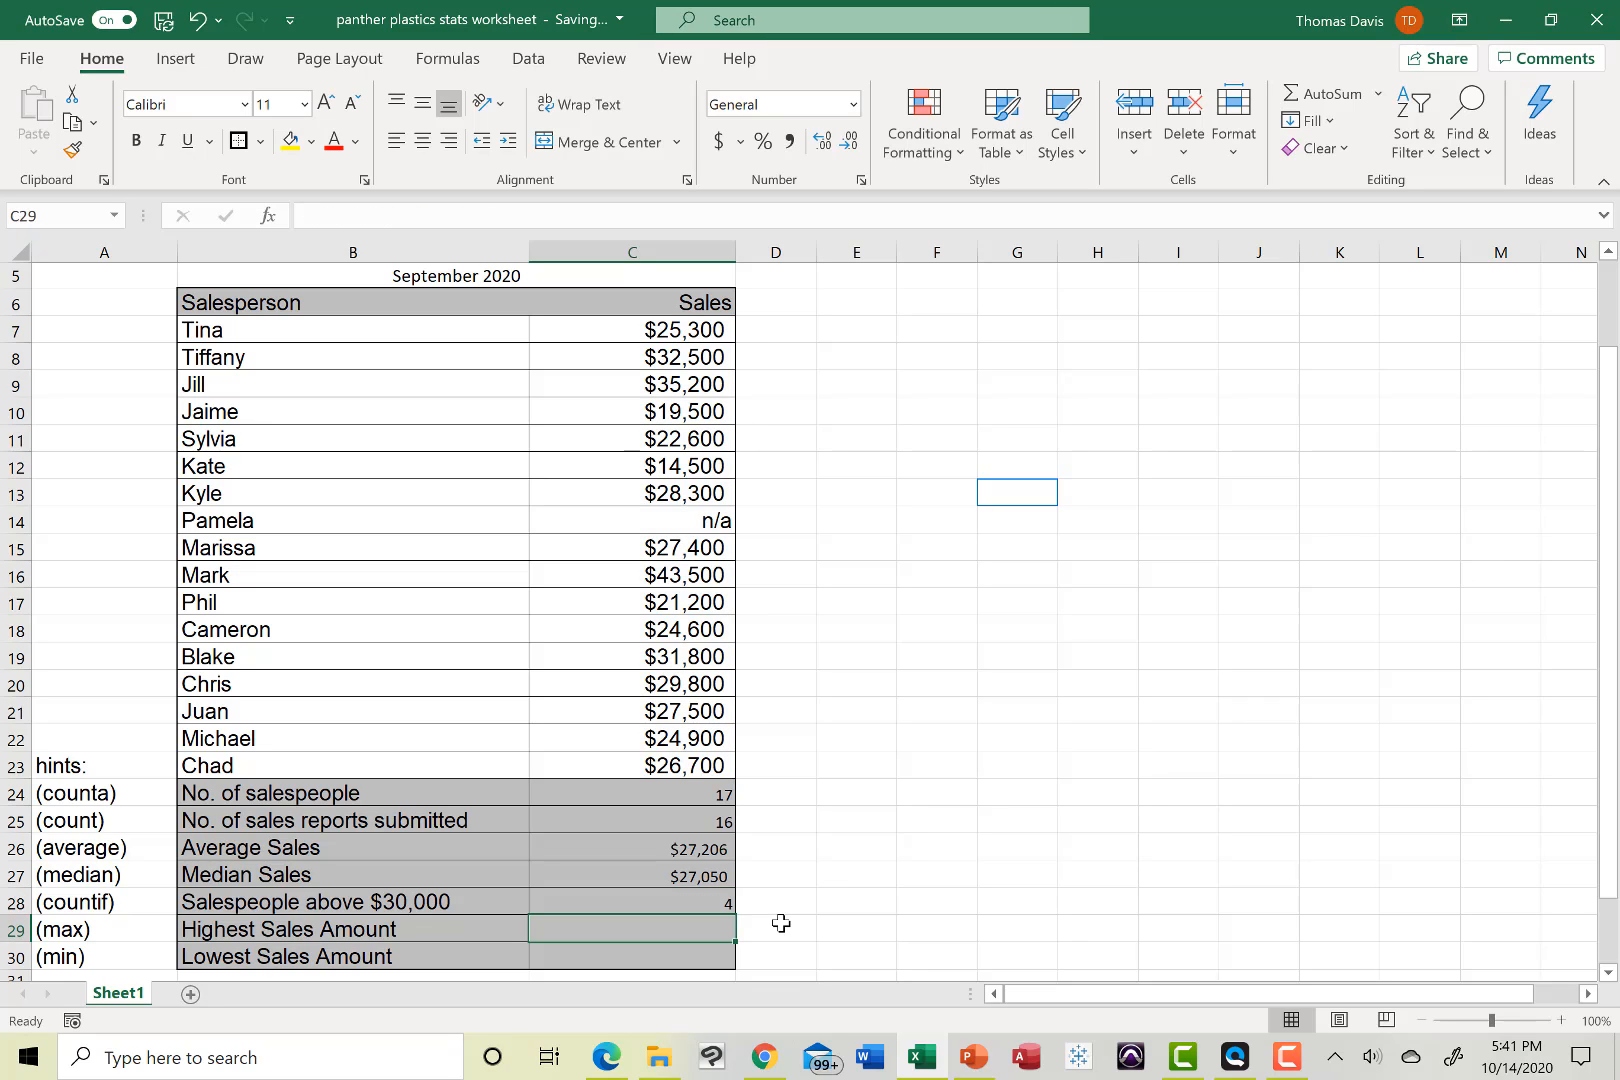
pyautogui.click(695, 900)
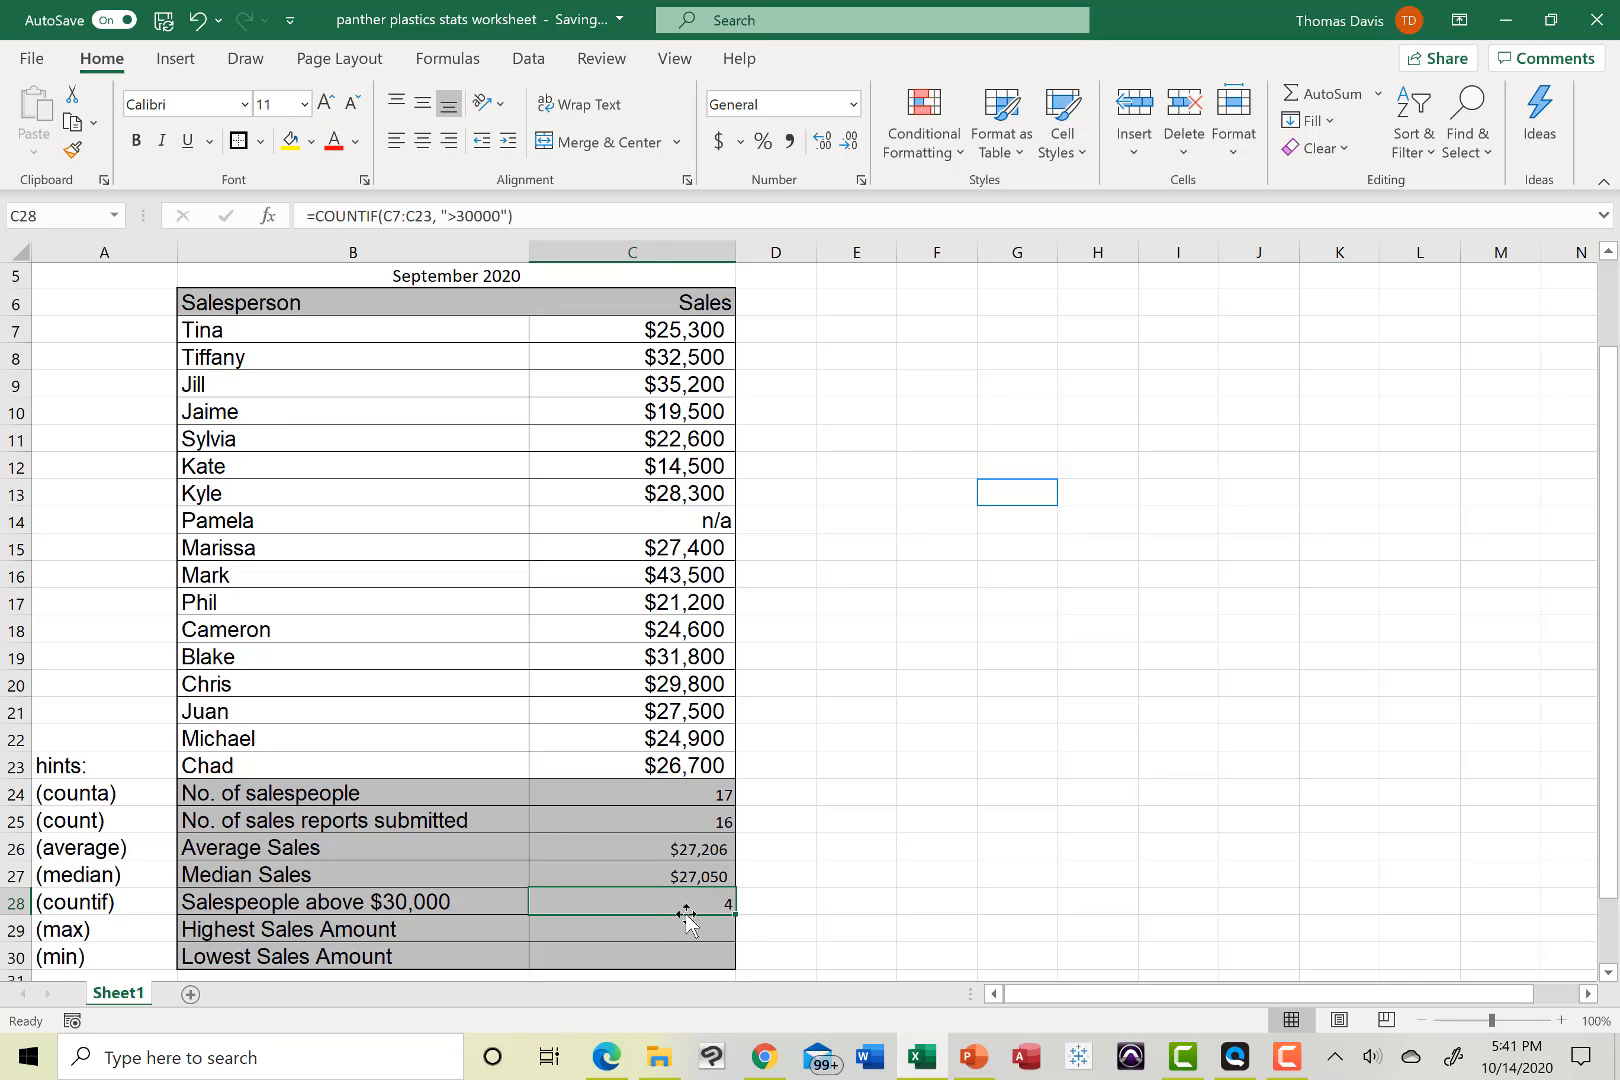
# Calculate the Highest Sales Amount in C29 with the formula =MAX(C7:C23)
pyautogui.click(616, 934)
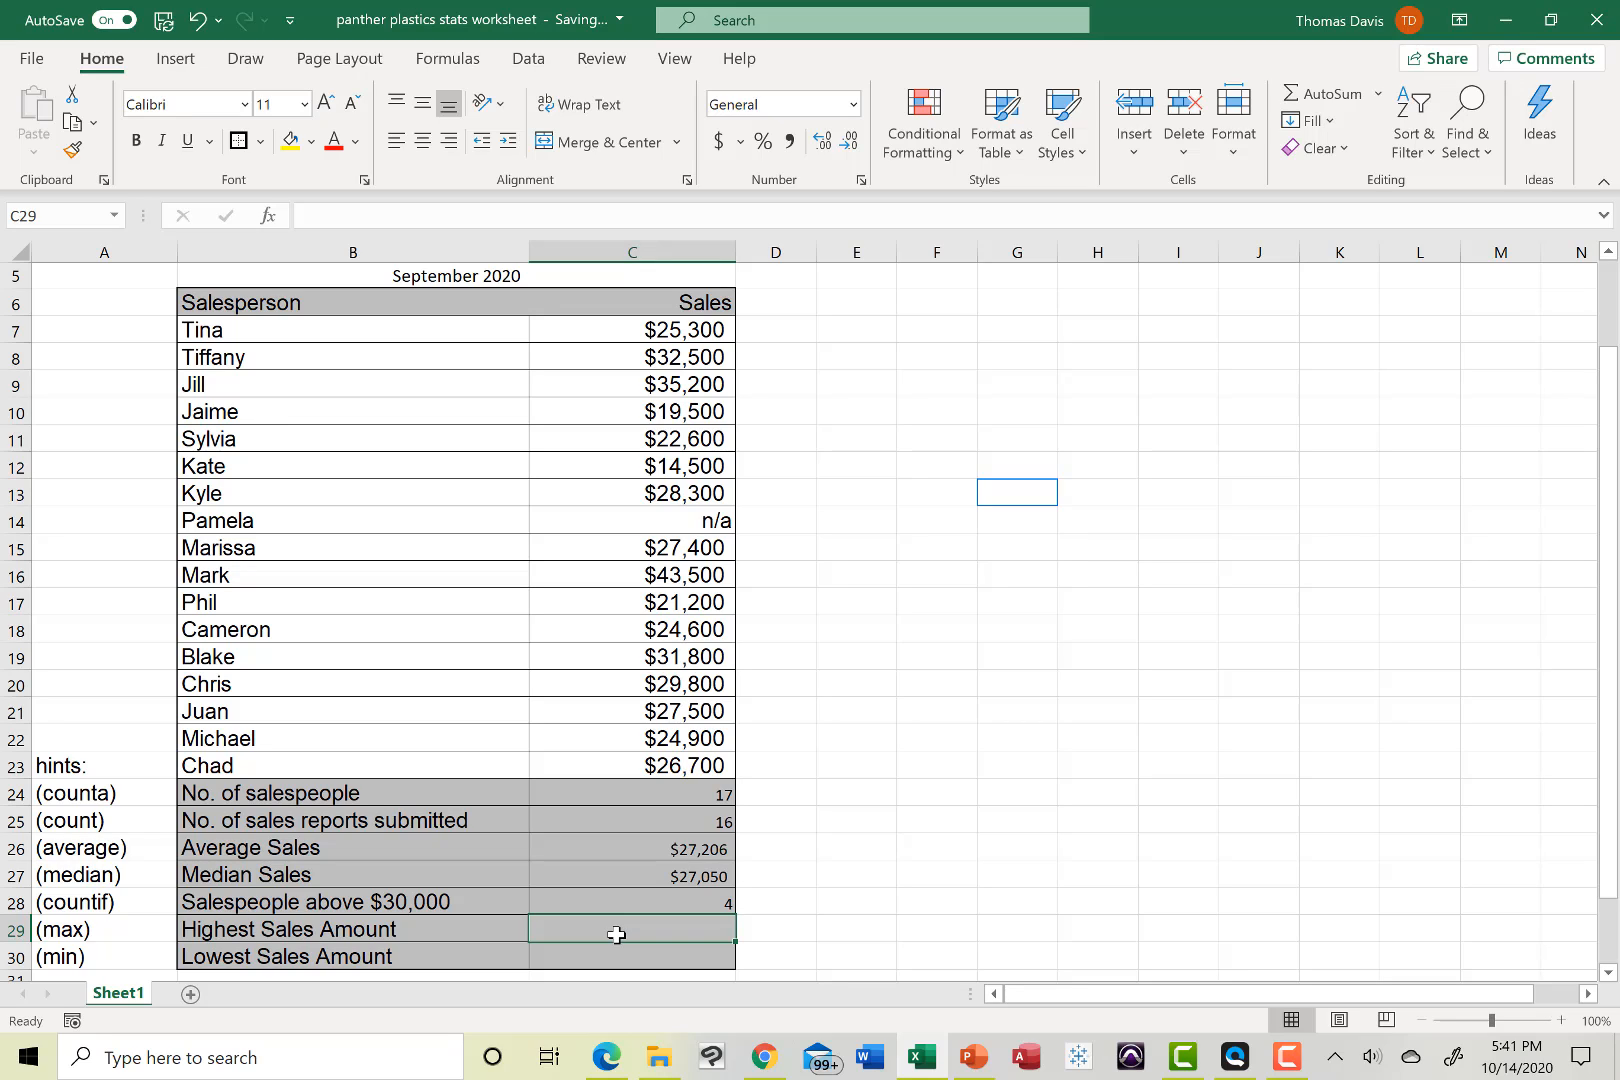
pyautogui.write('=')
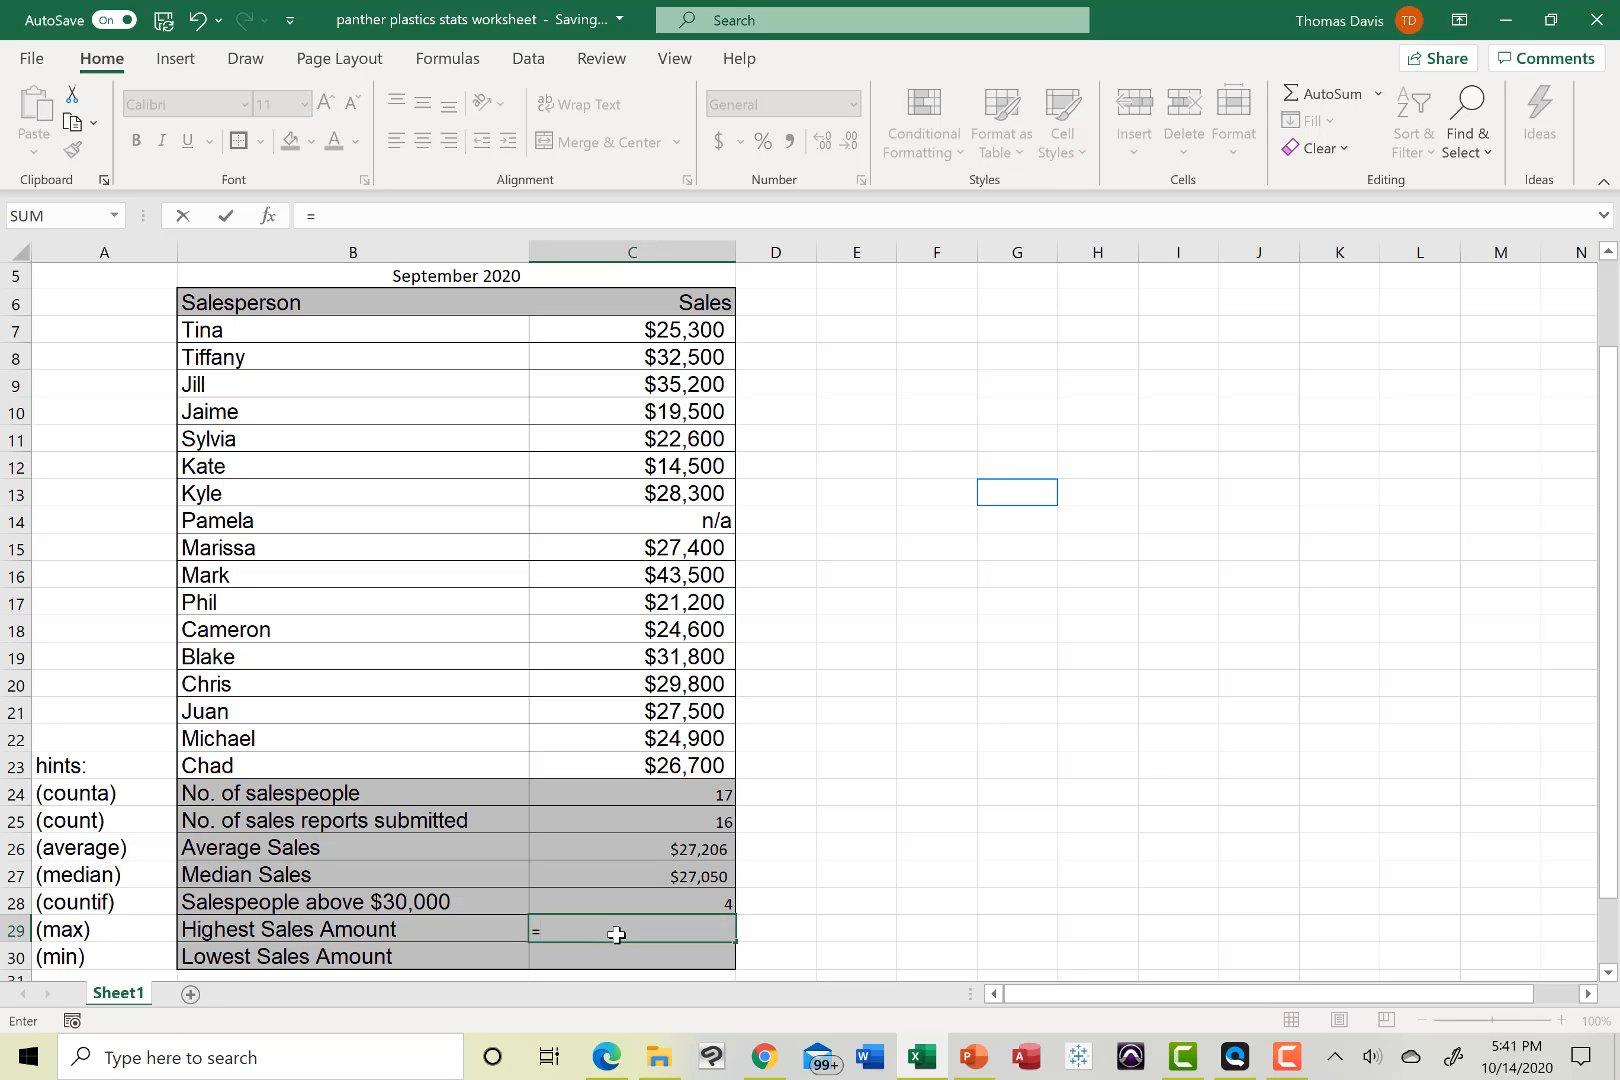
pyautogui.write('max')
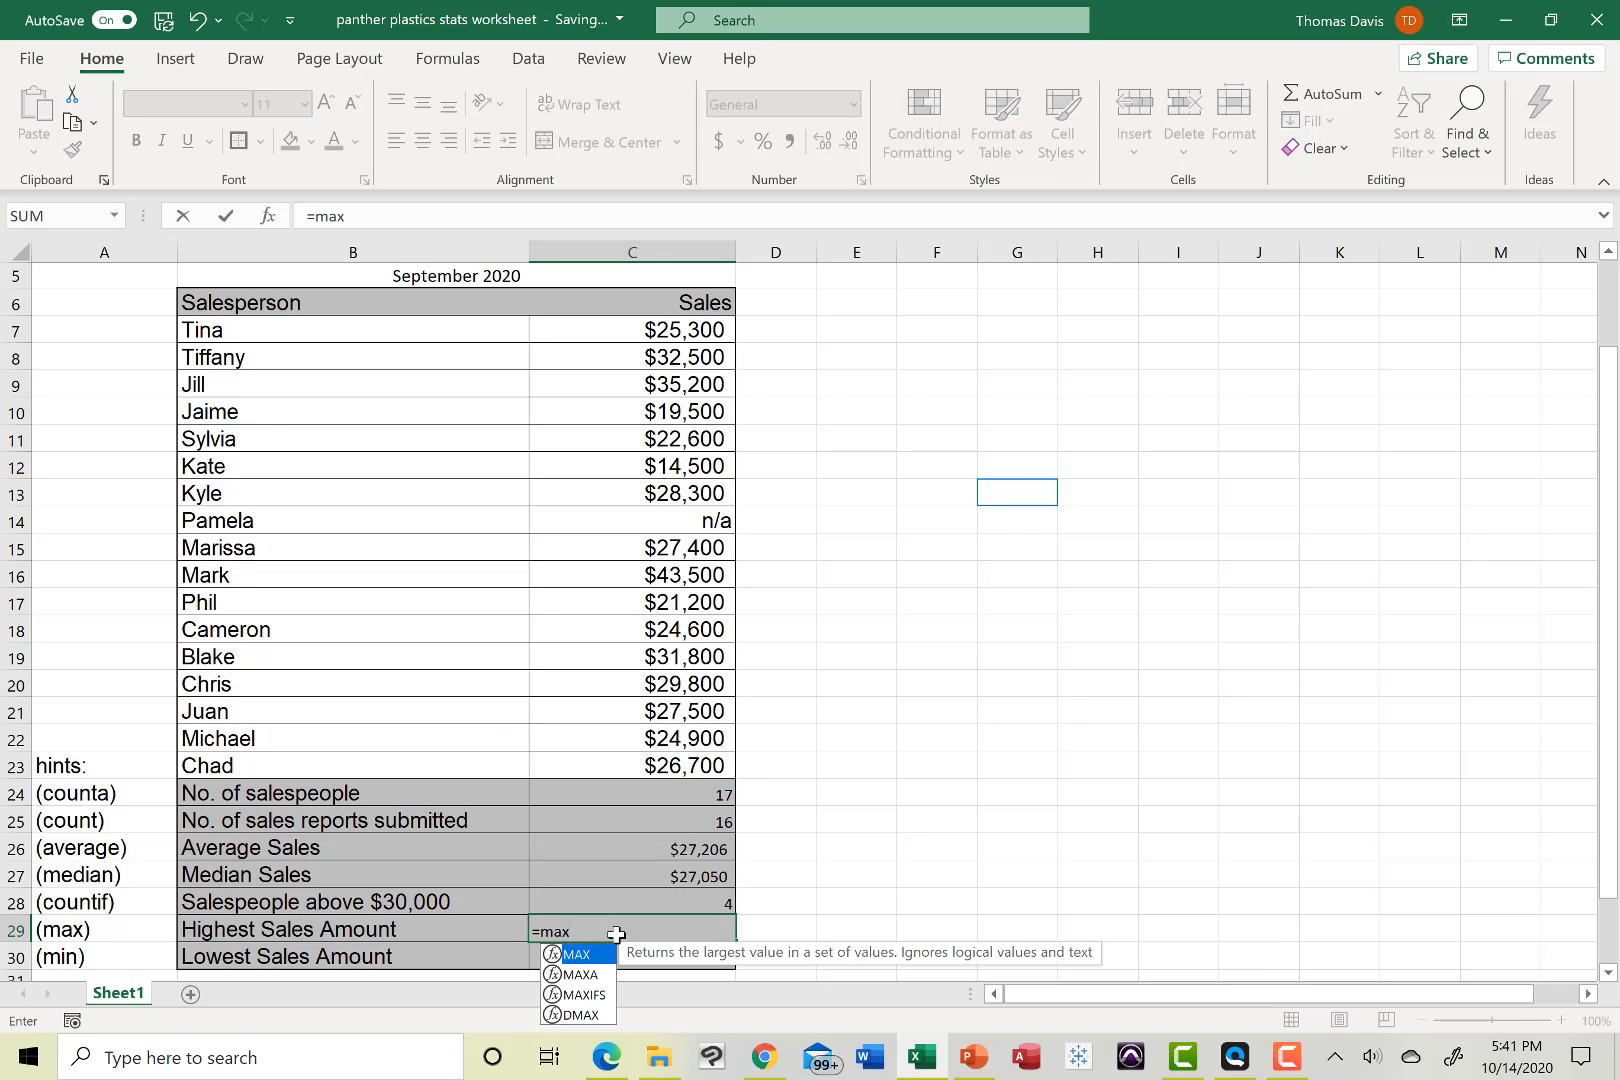
pyautogui.write('(')
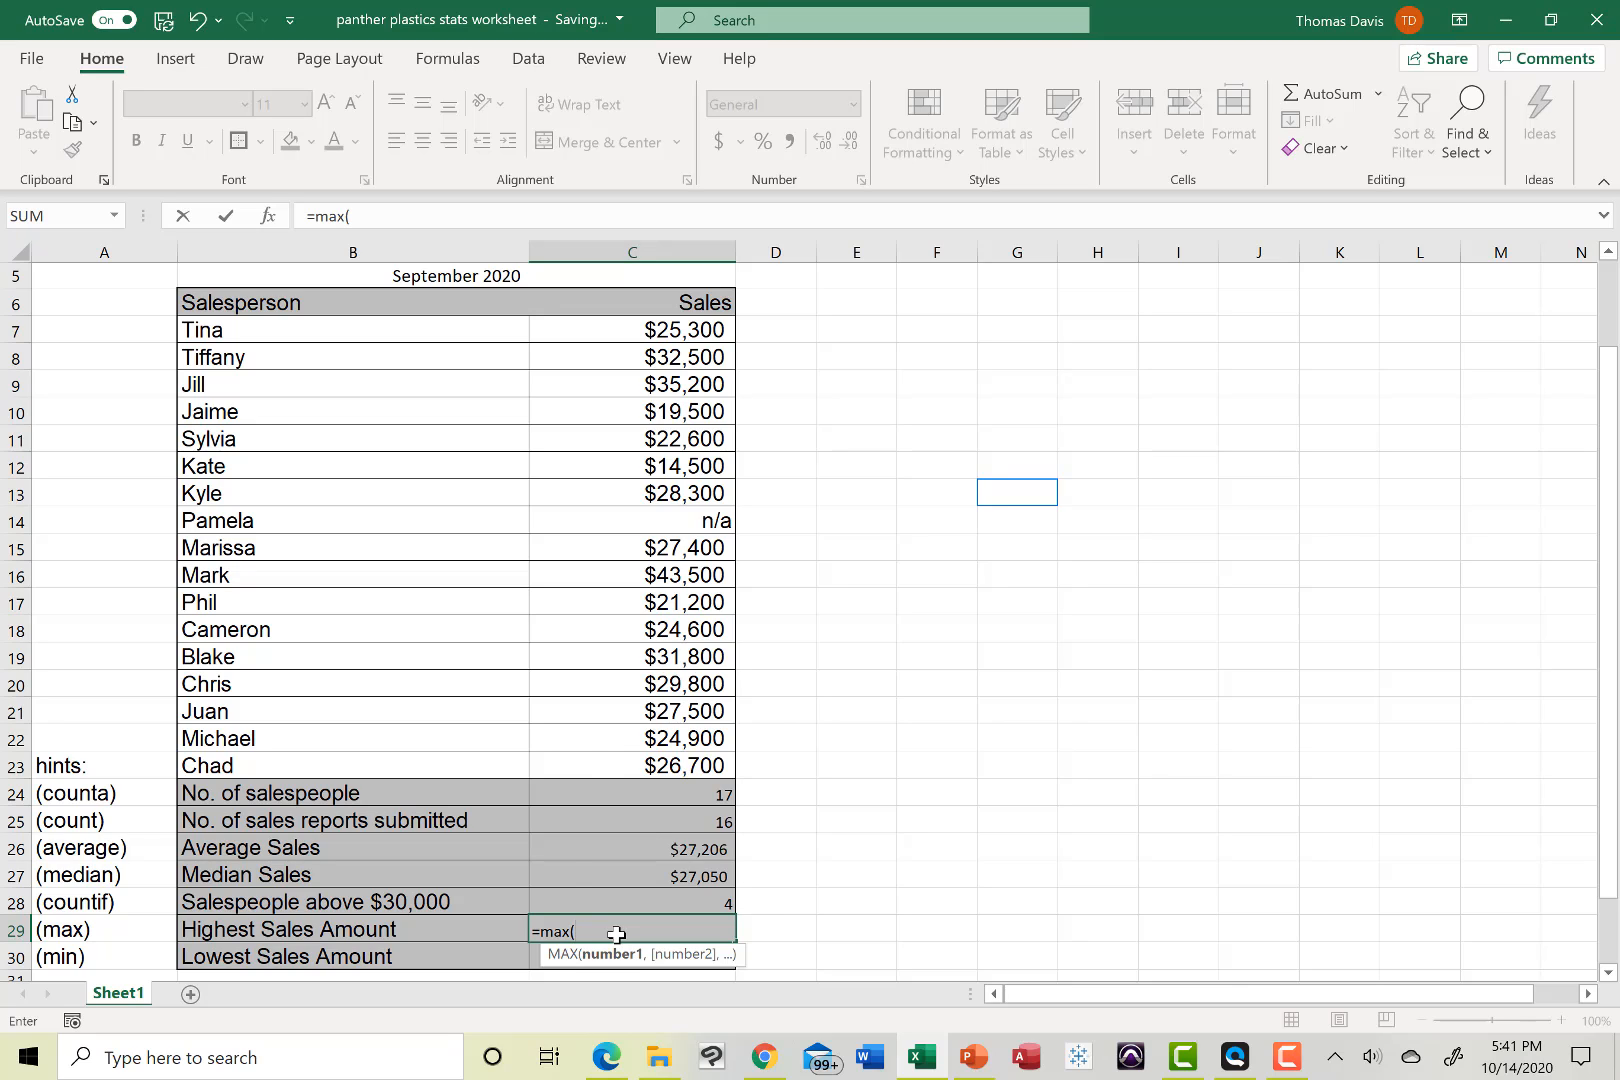
pyautogui.write('c7')
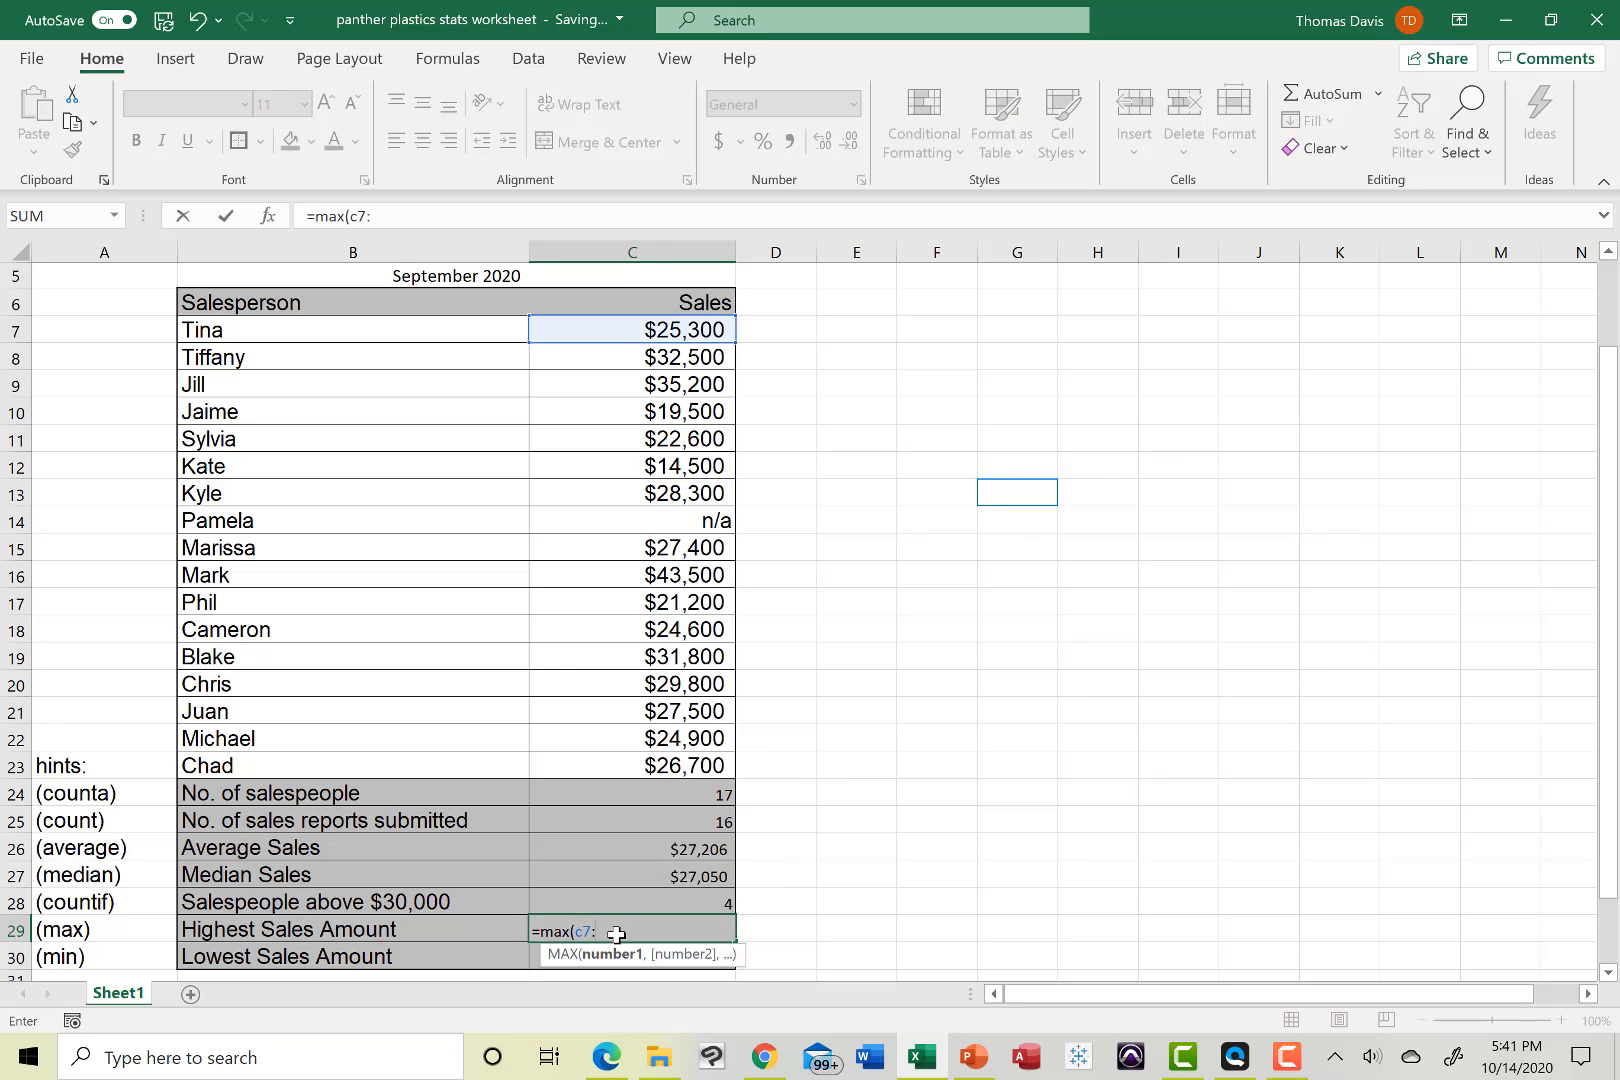
pyautogui.write(':c')
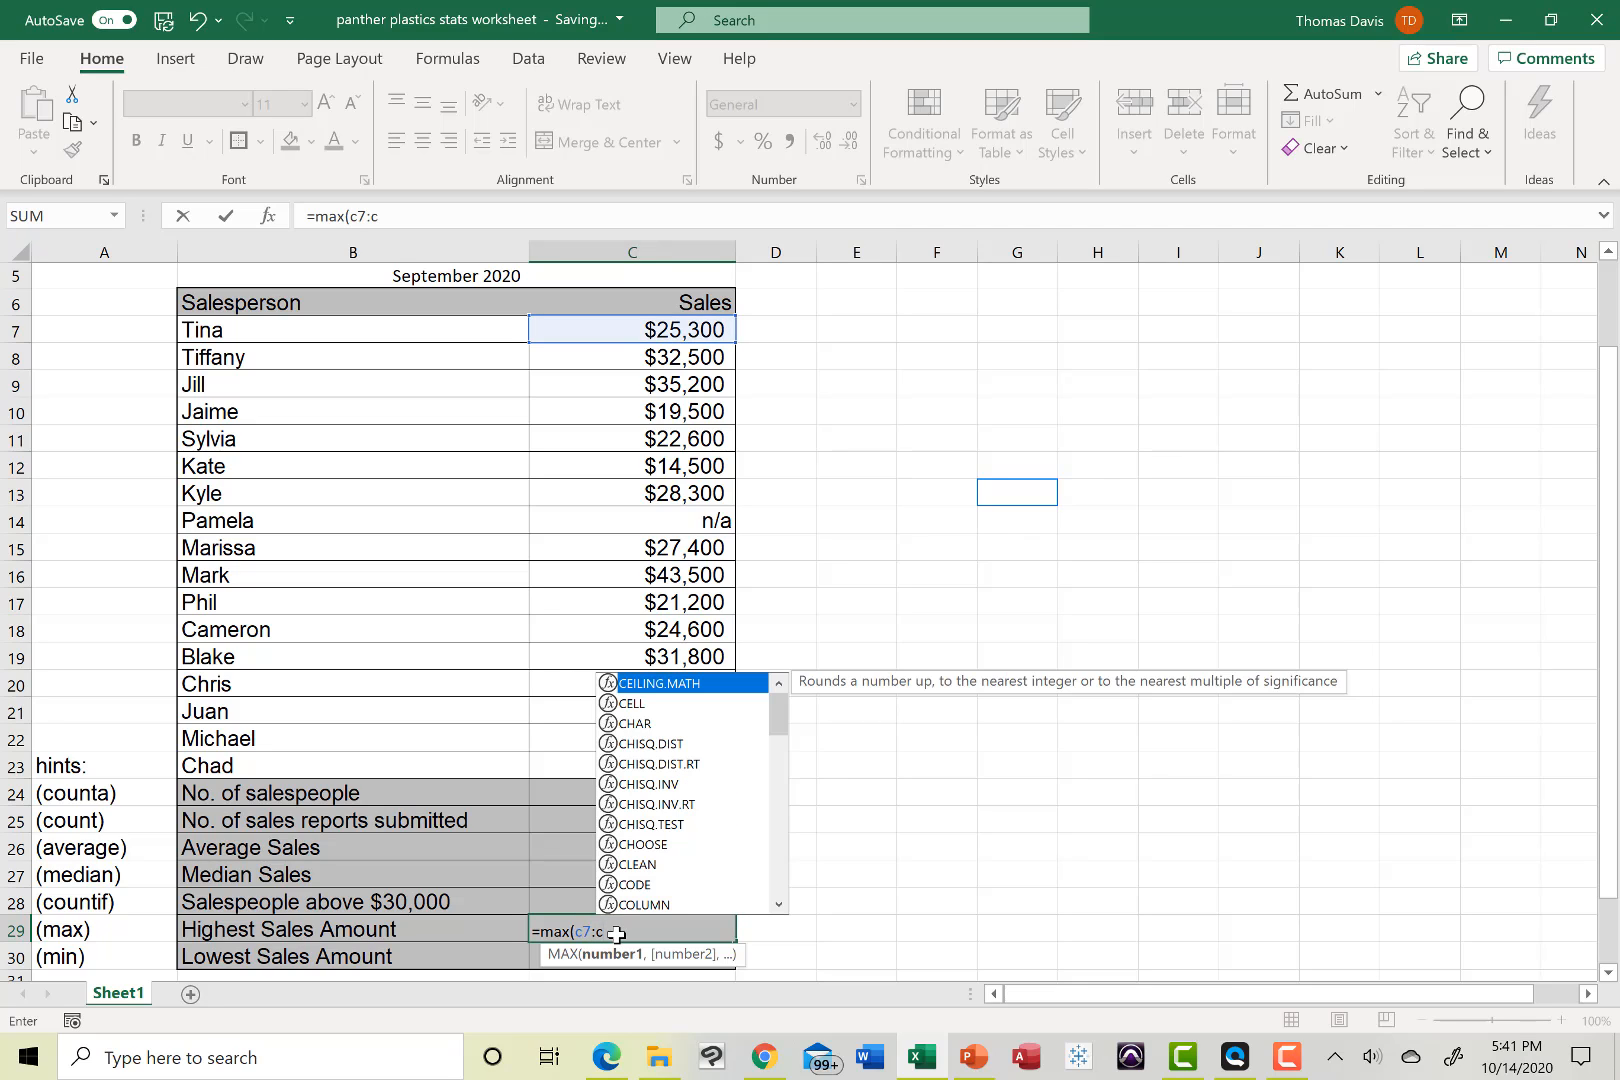
pyautogui.write('23')
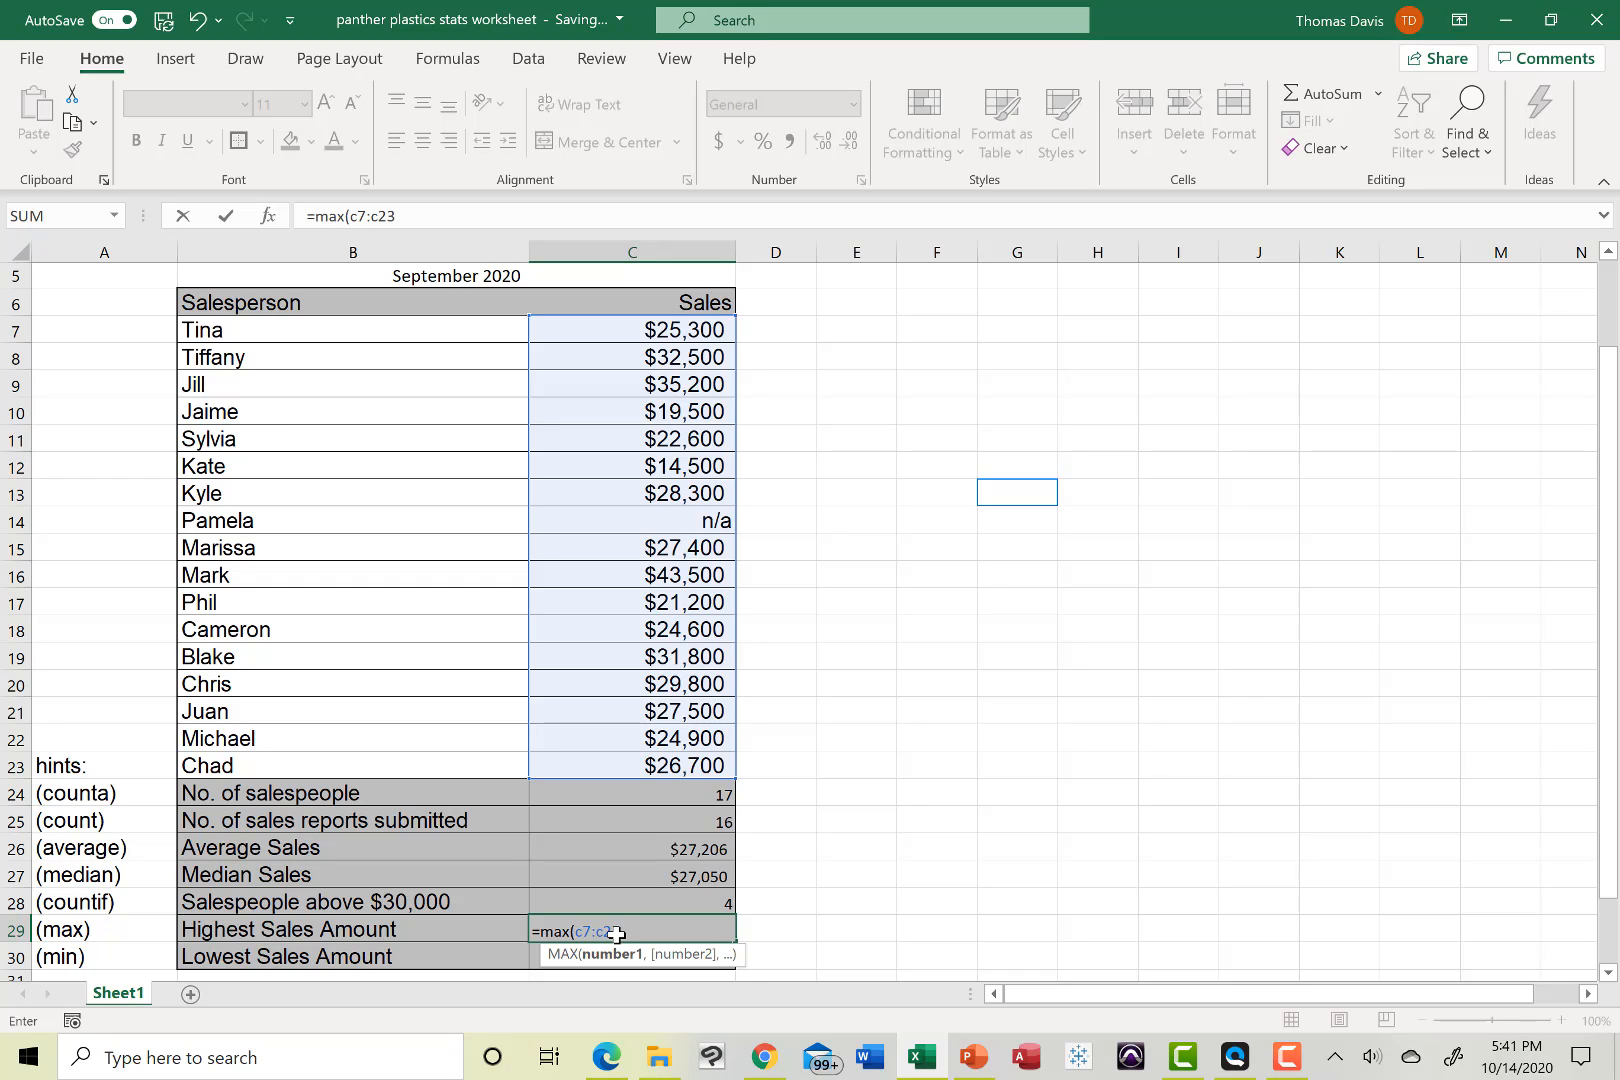
pyautogui.write(')')
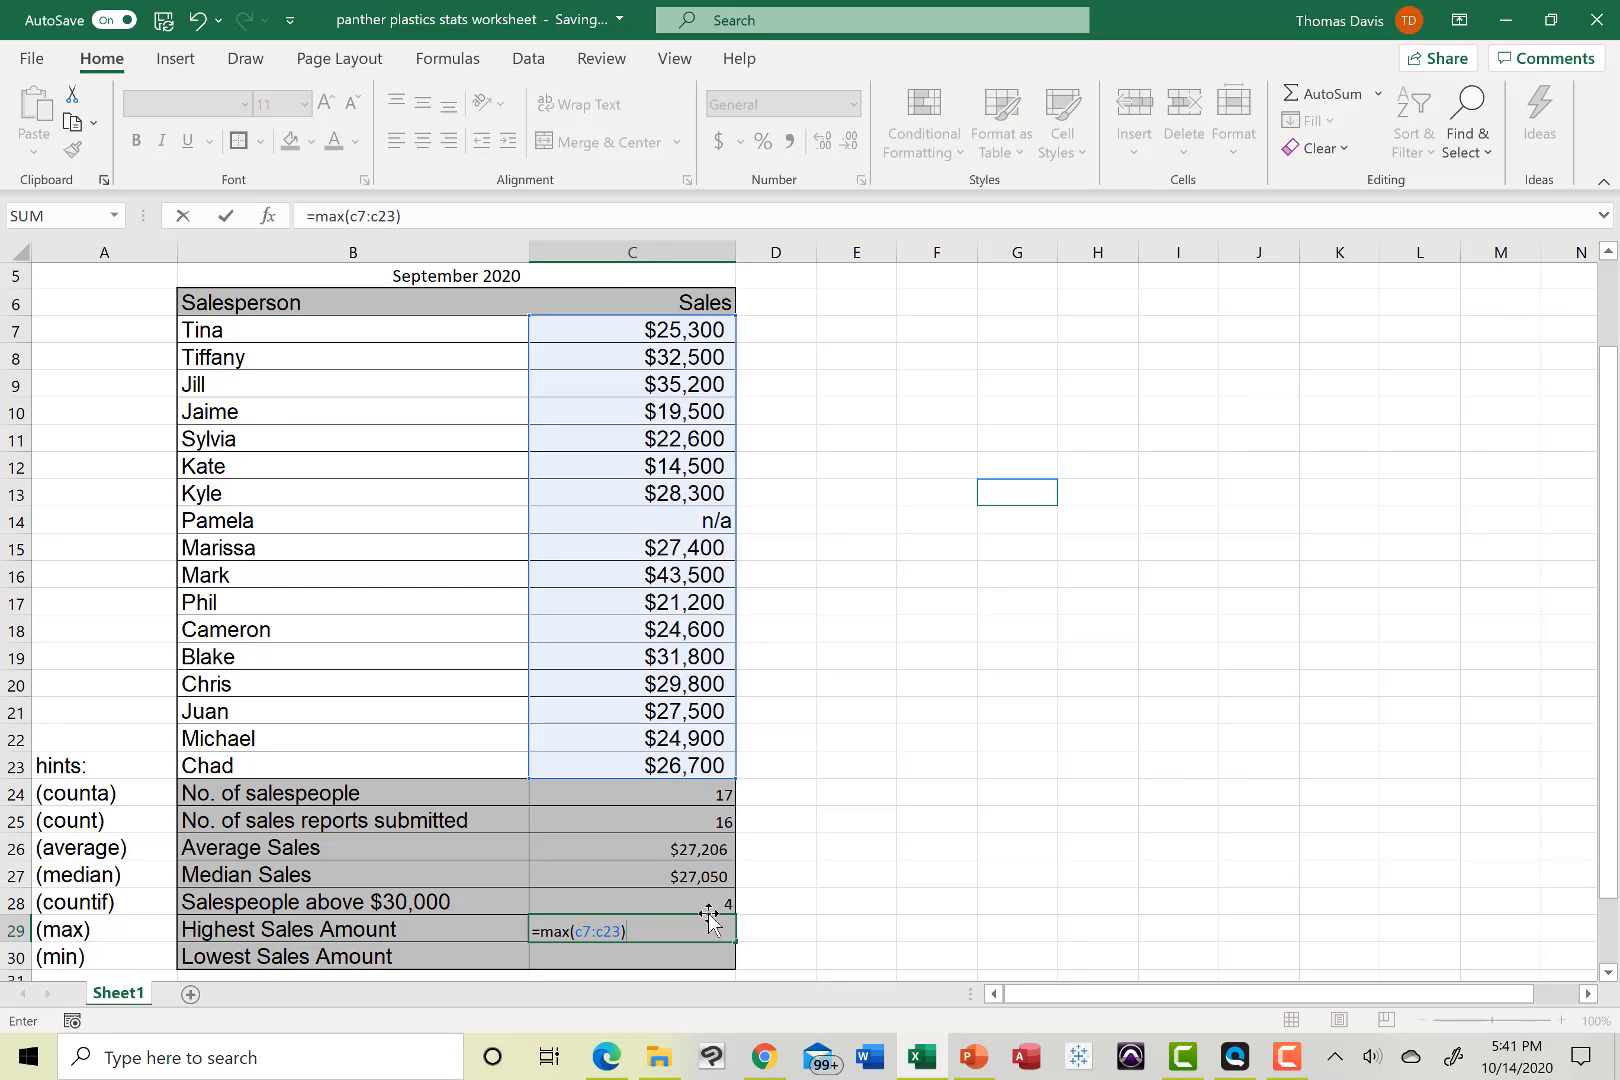
pyautogui.press('Return')
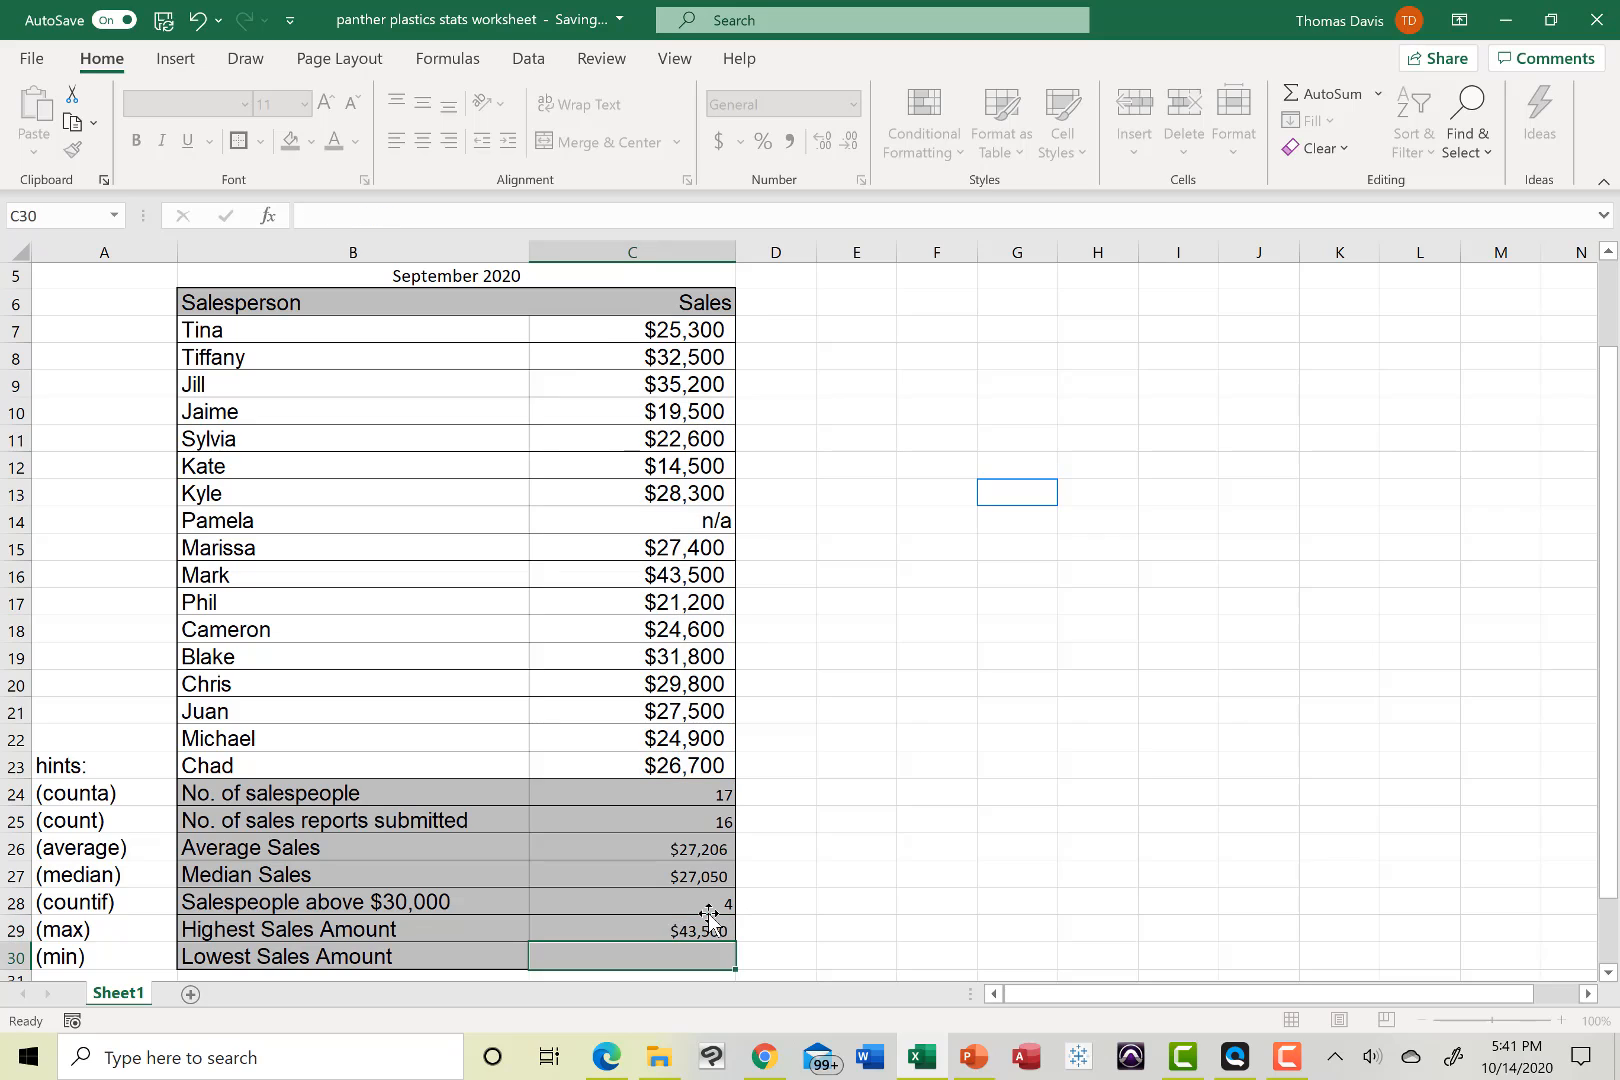
pyautogui.click(638, 930)
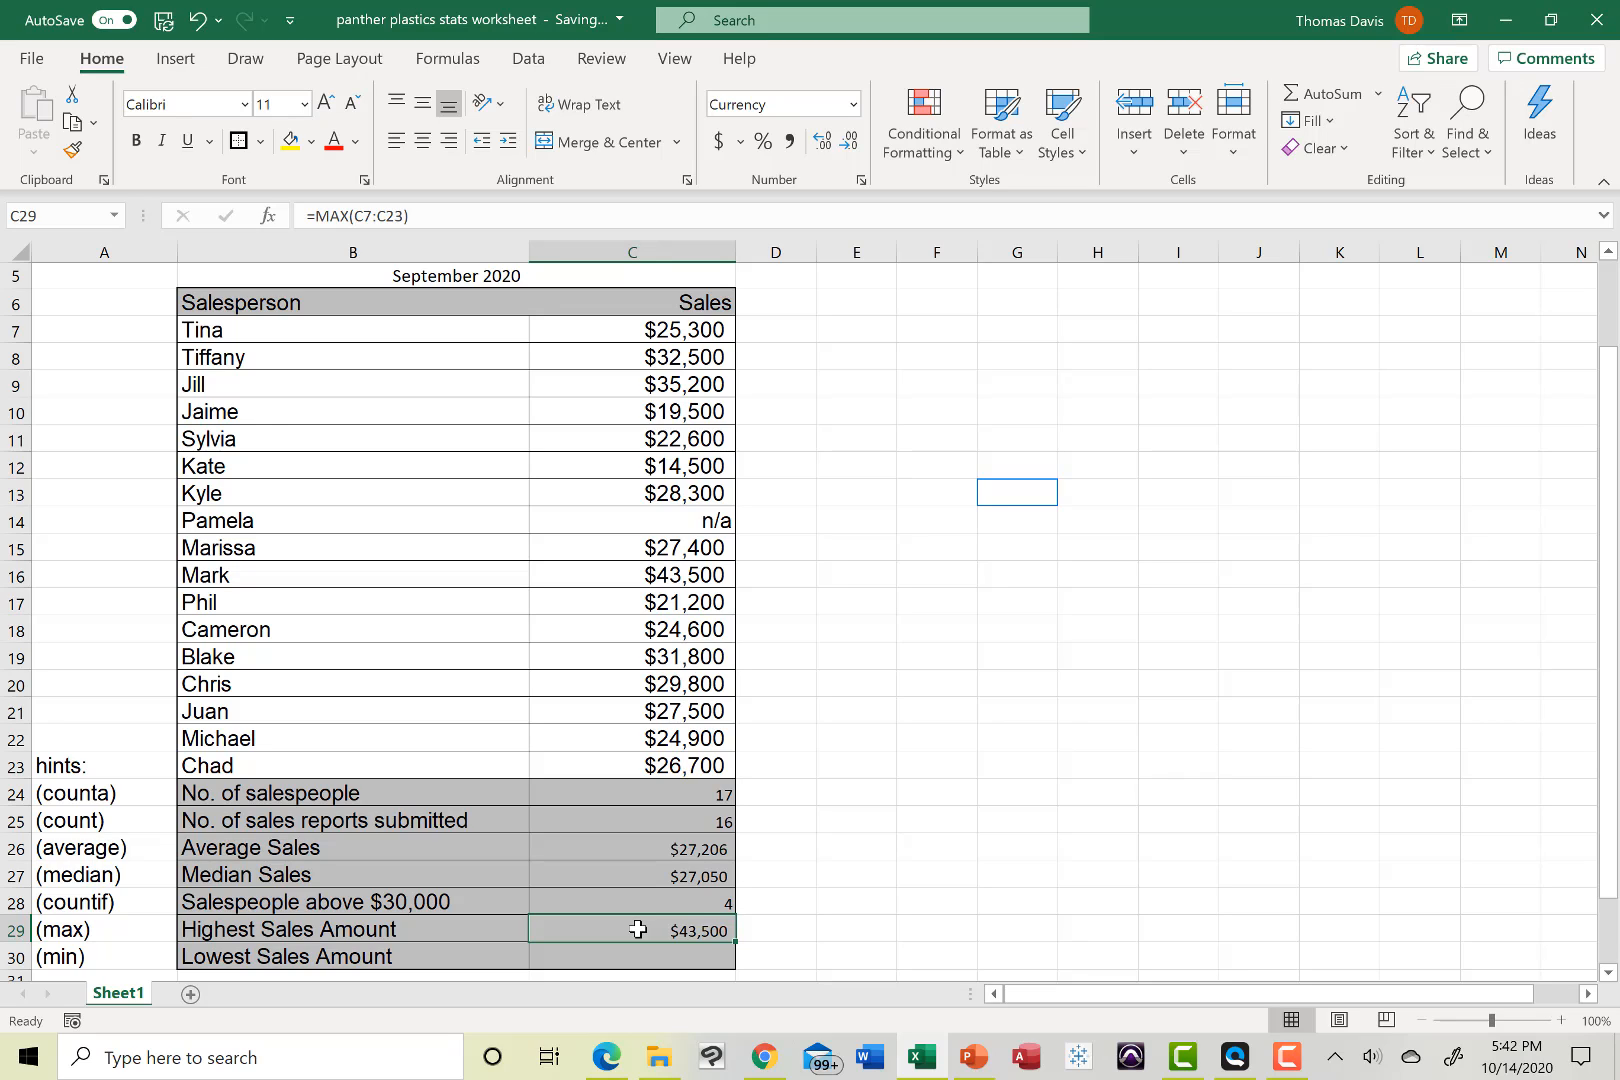
# Calculate the Lowest Sales Amount in C30 with the formula =MIN(C7:C23)
pyautogui.click(648, 956)
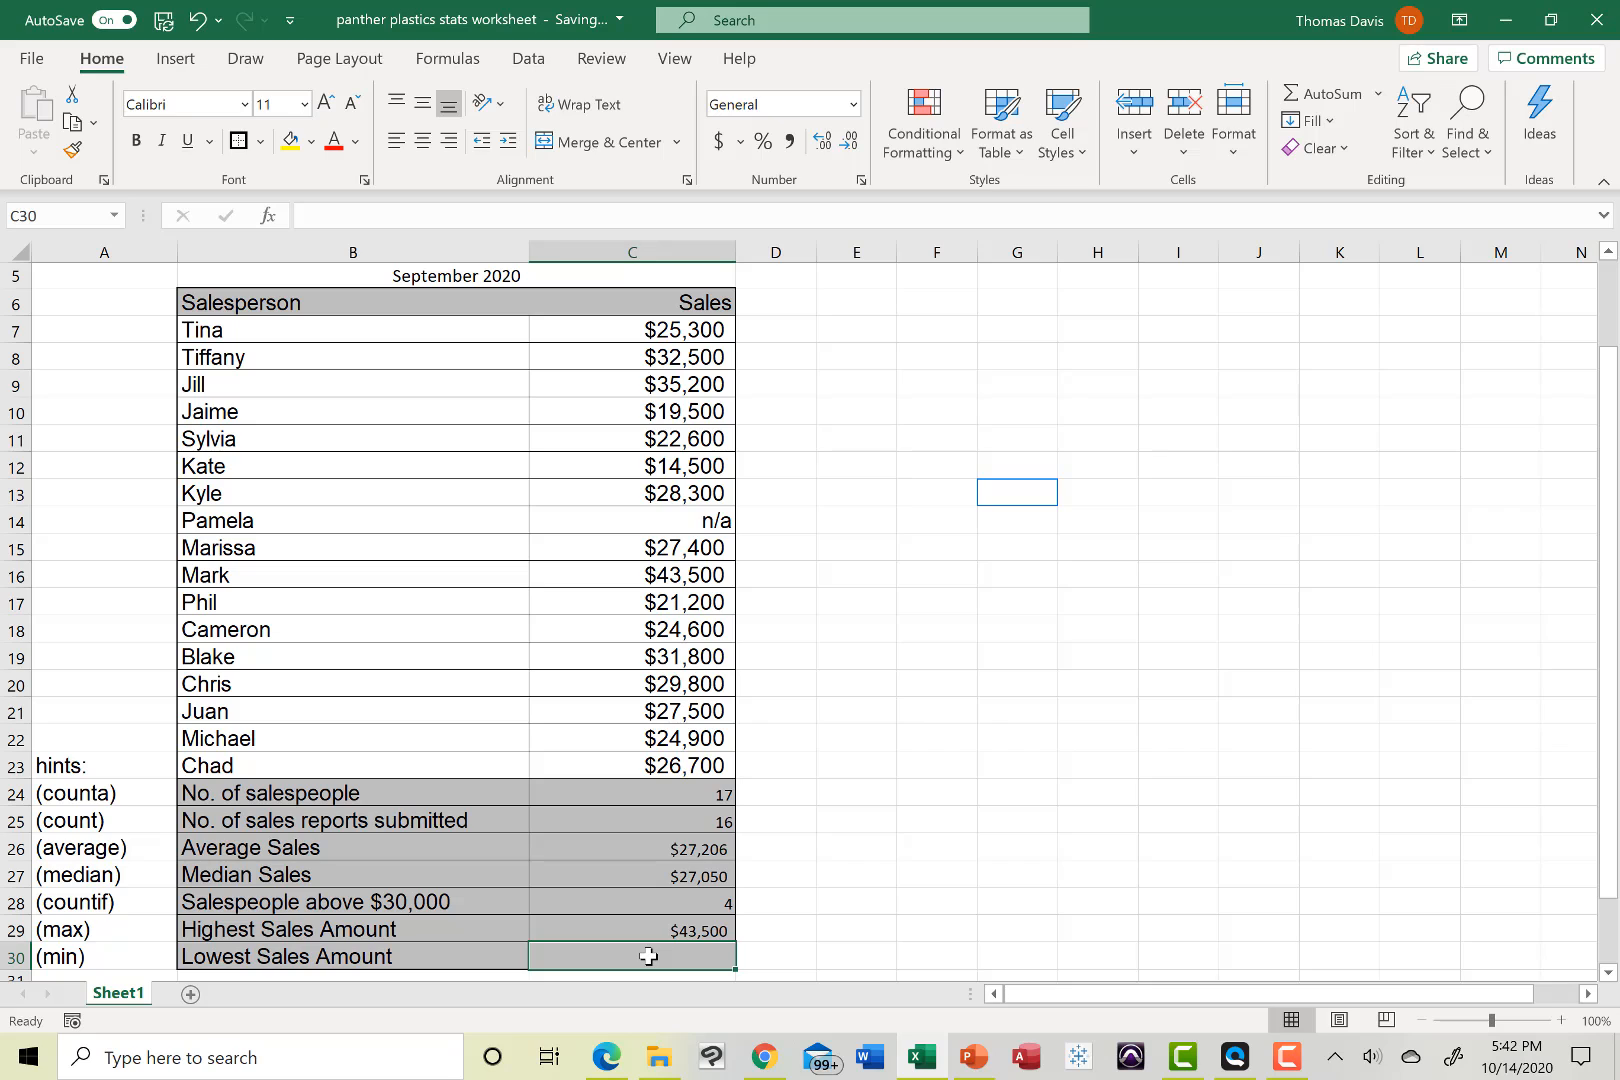
pyautogui.write('=')
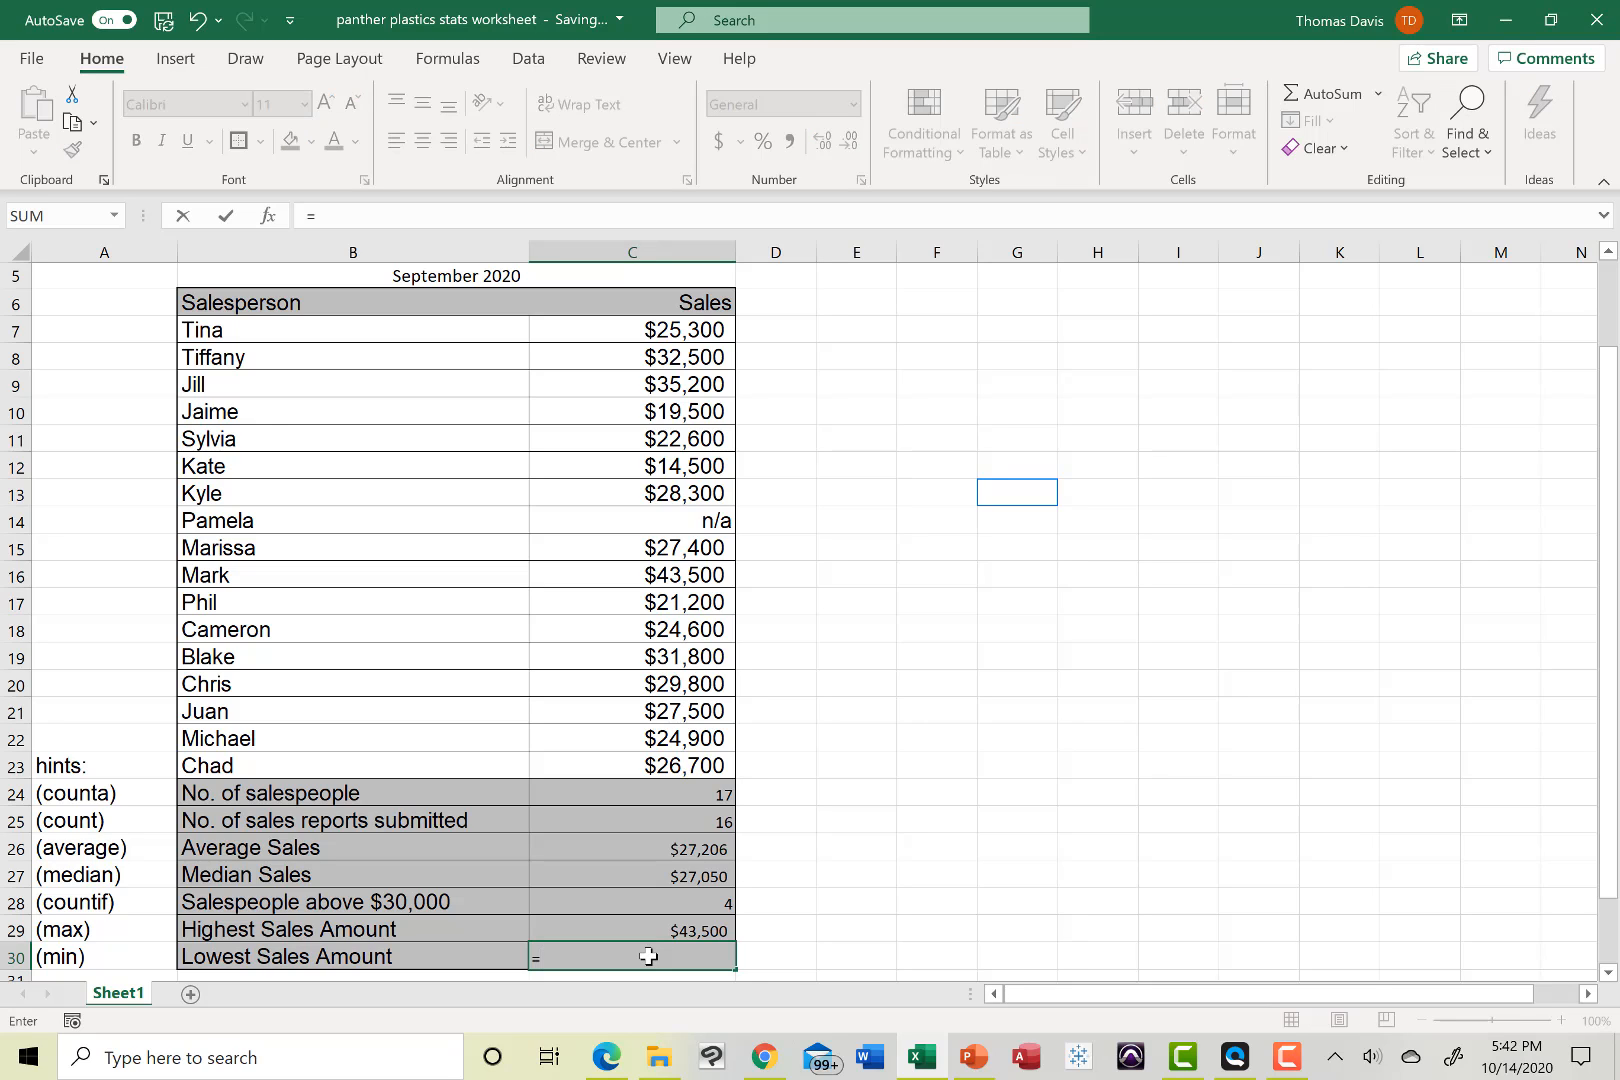
pyautogui.write('min')
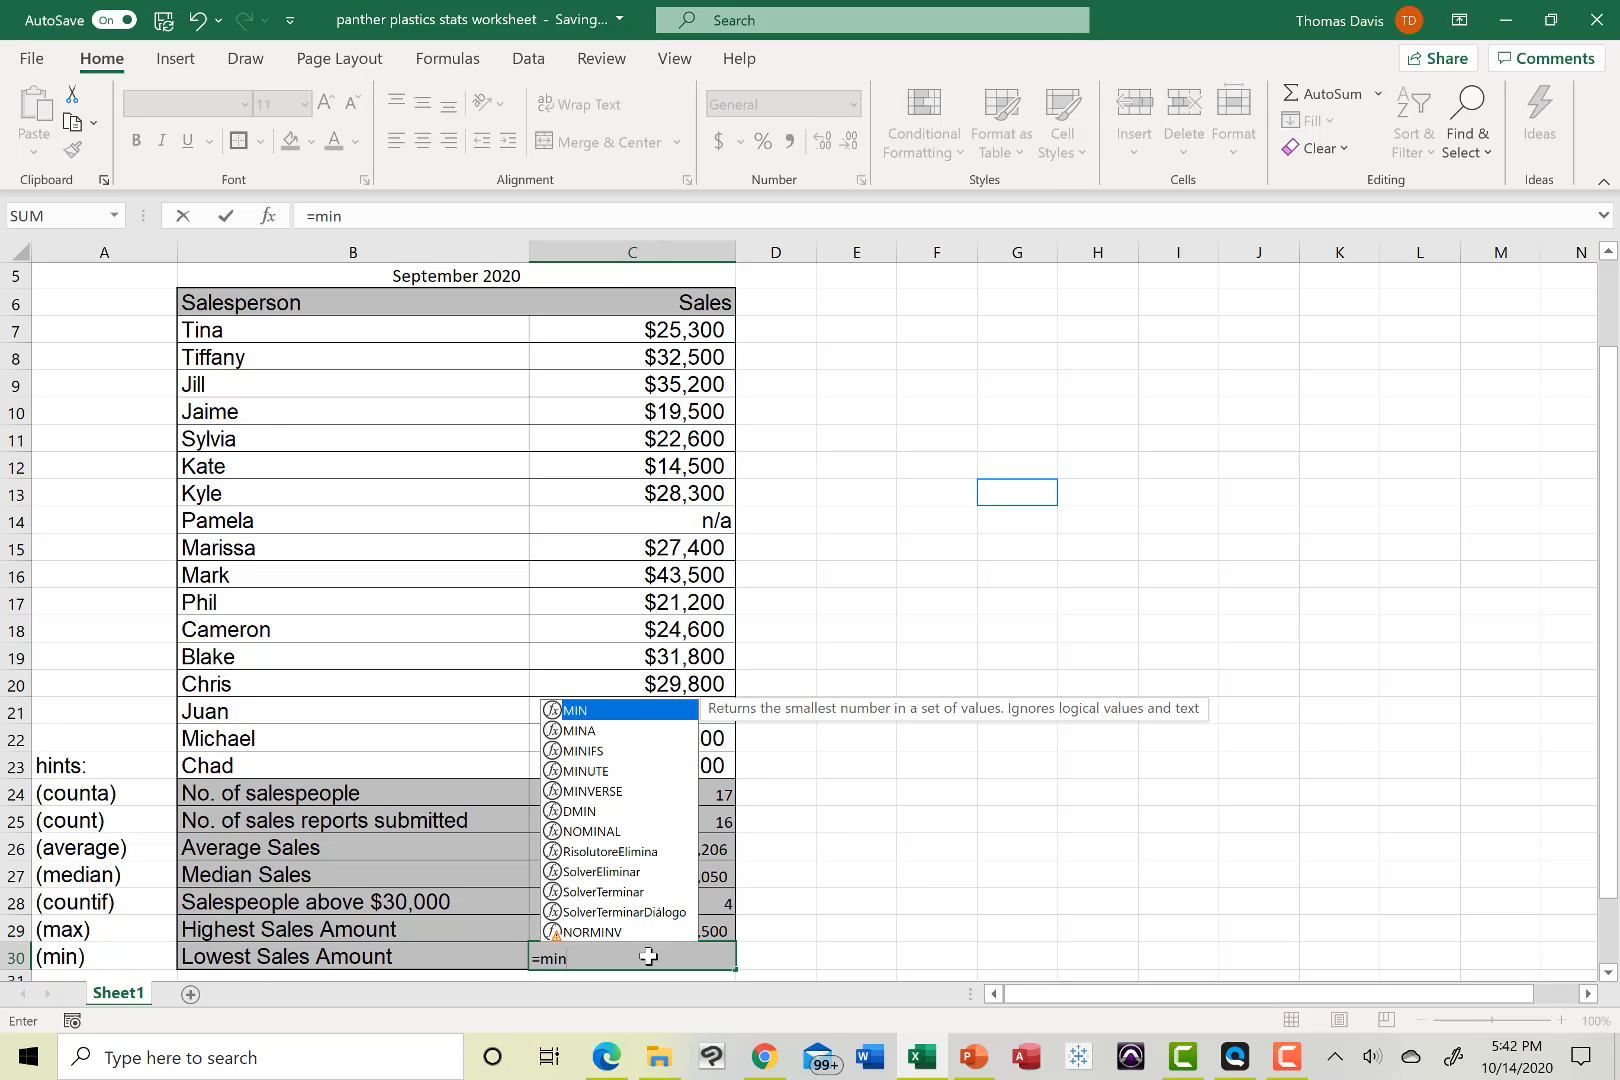
pyautogui.write('(')
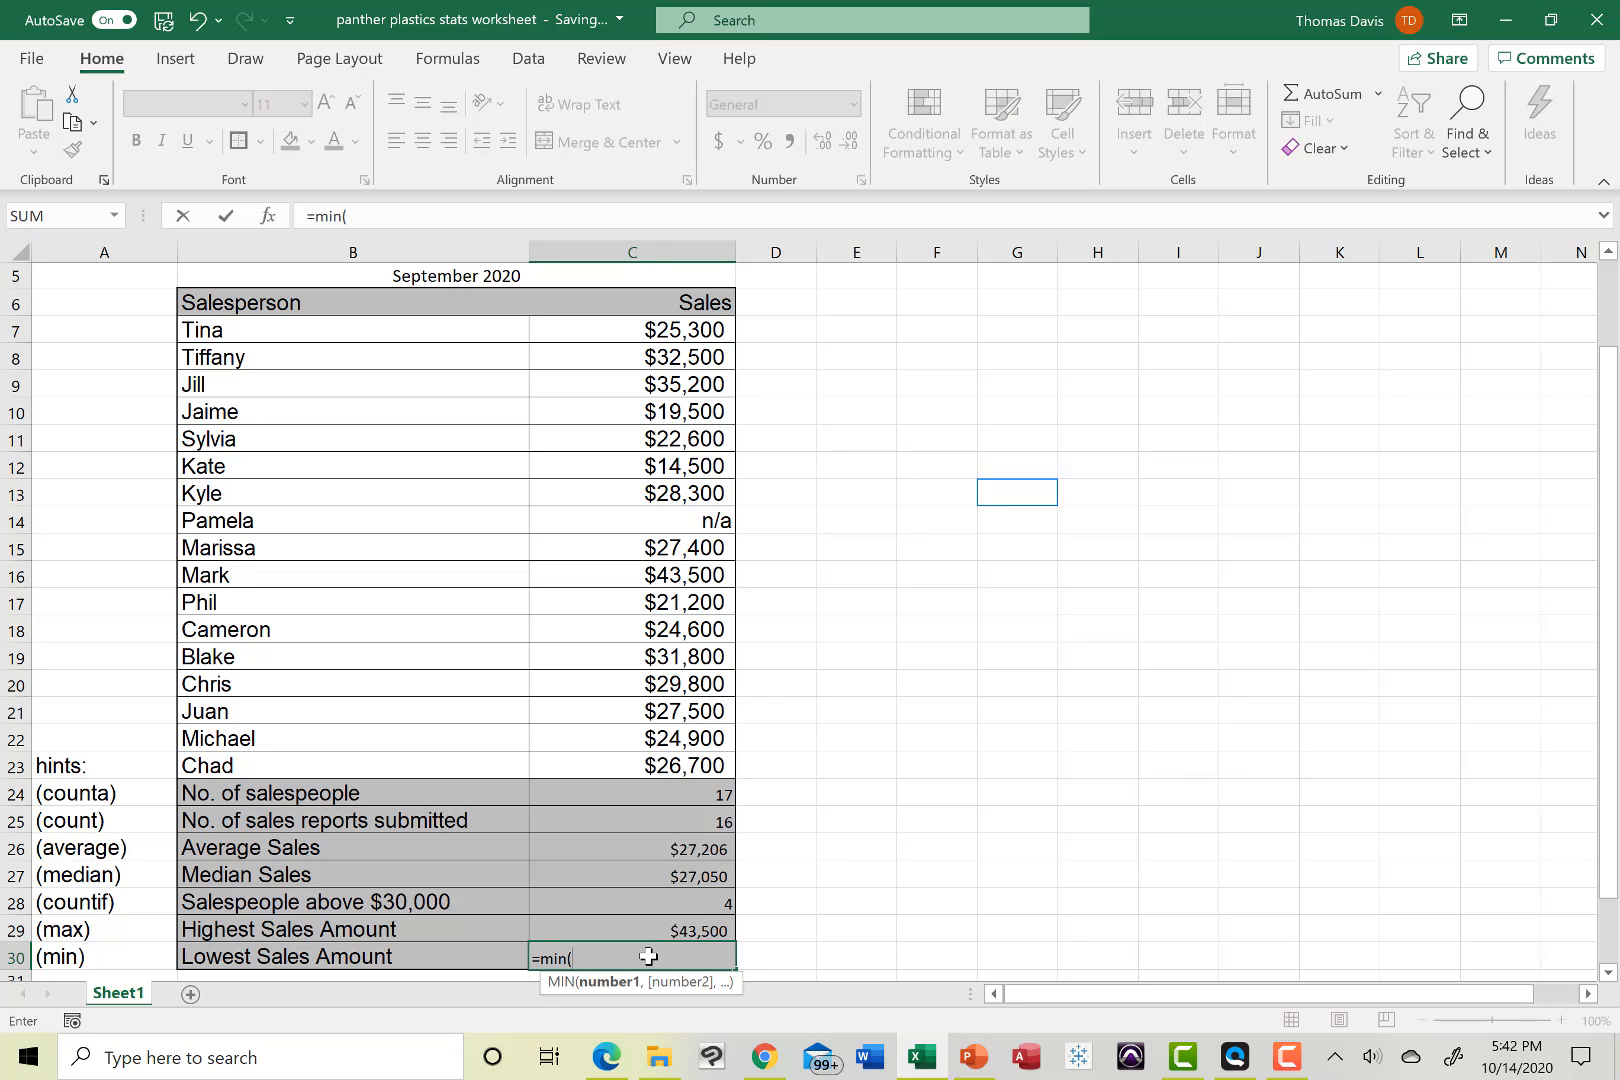
pyautogui.write('c7:')
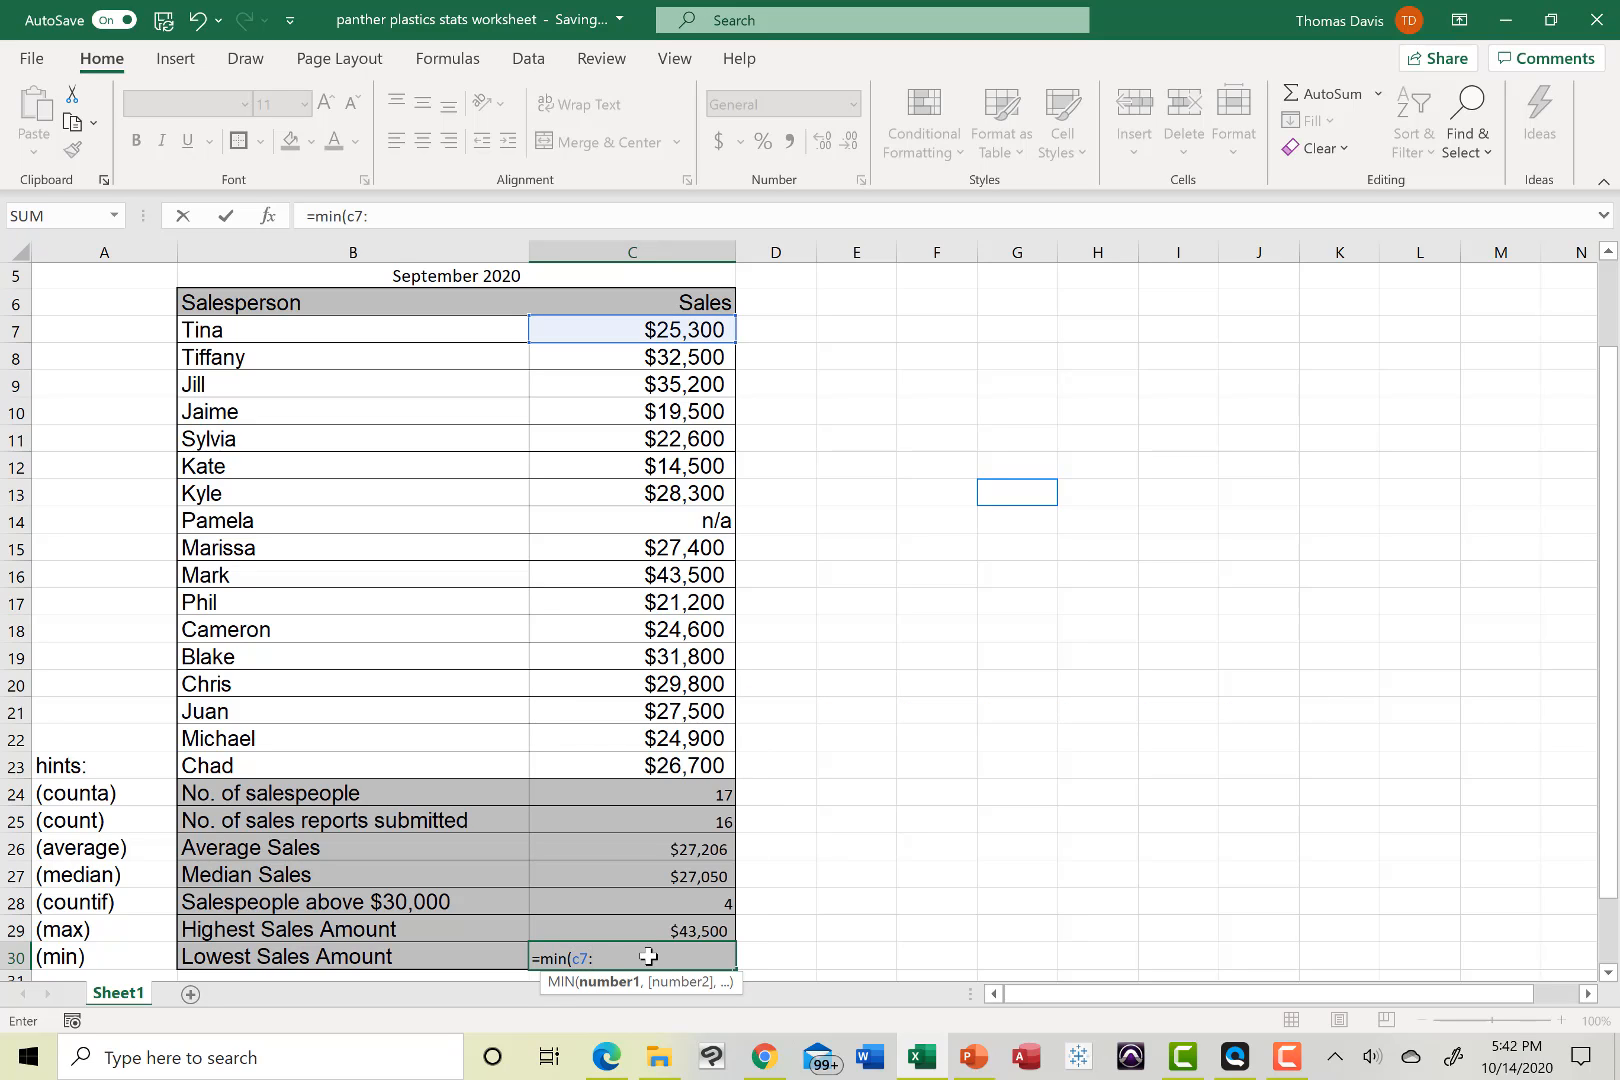
pyautogui.write('c23')
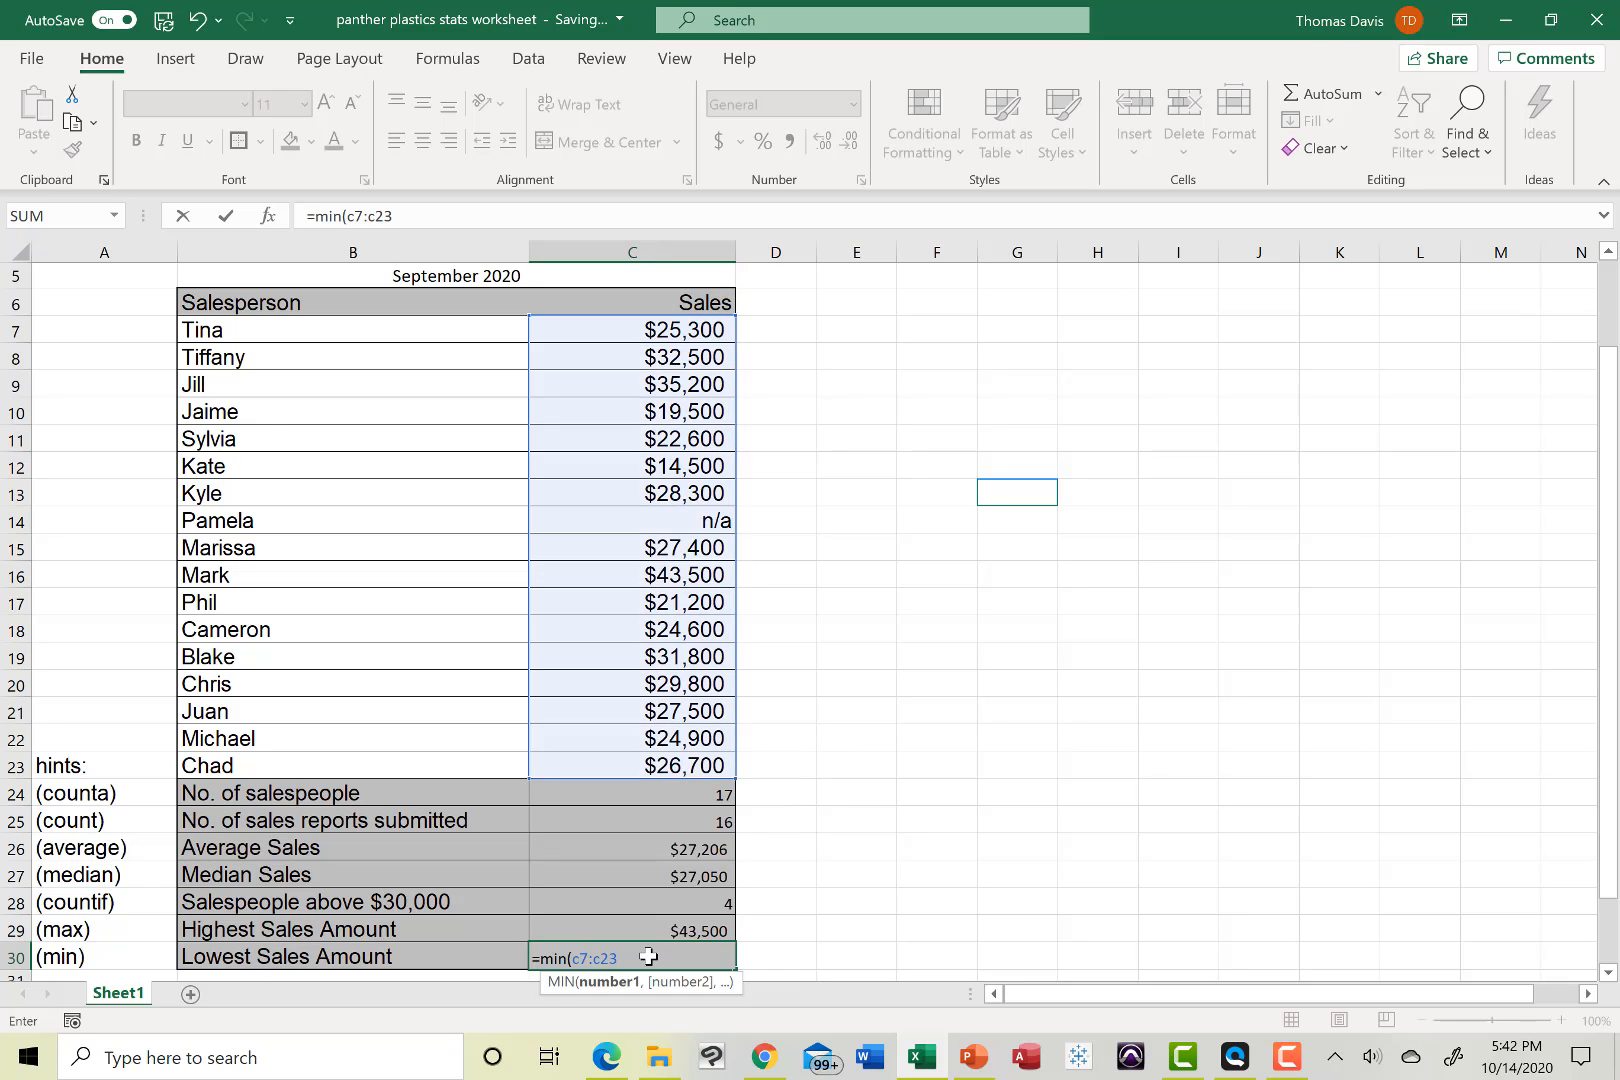
pyautogui.write(')')
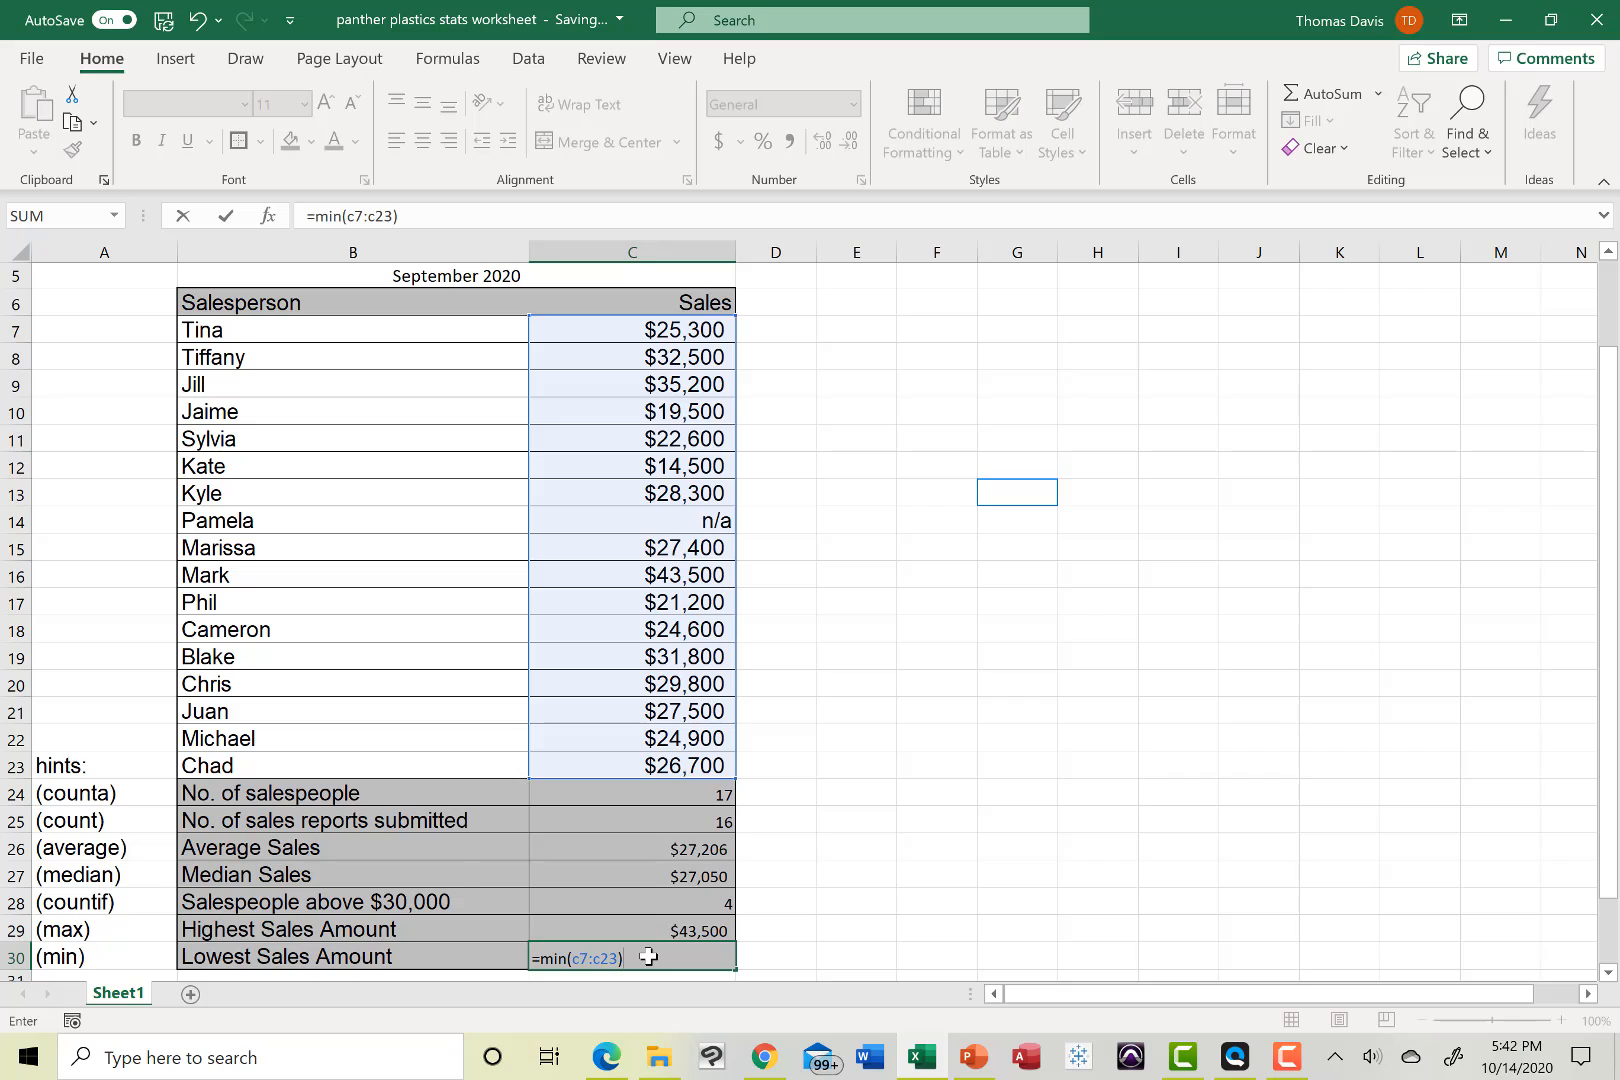
pyautogui.press('Return')
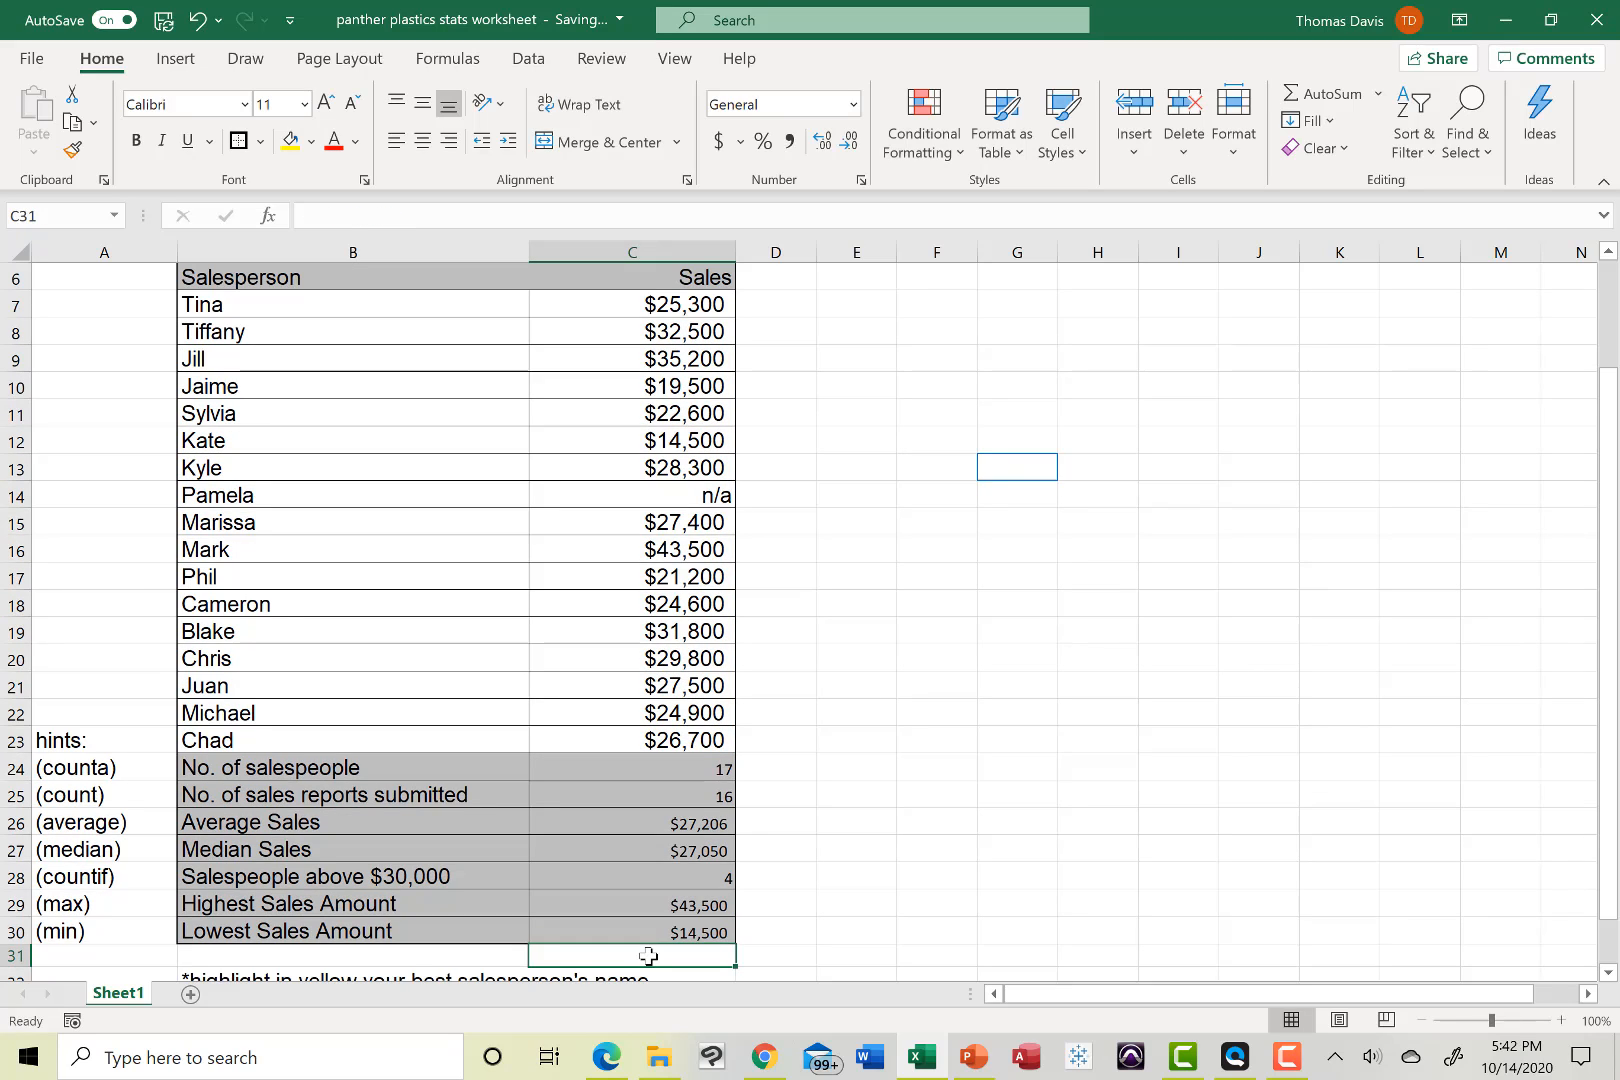
pyautogui.click(633, 934)
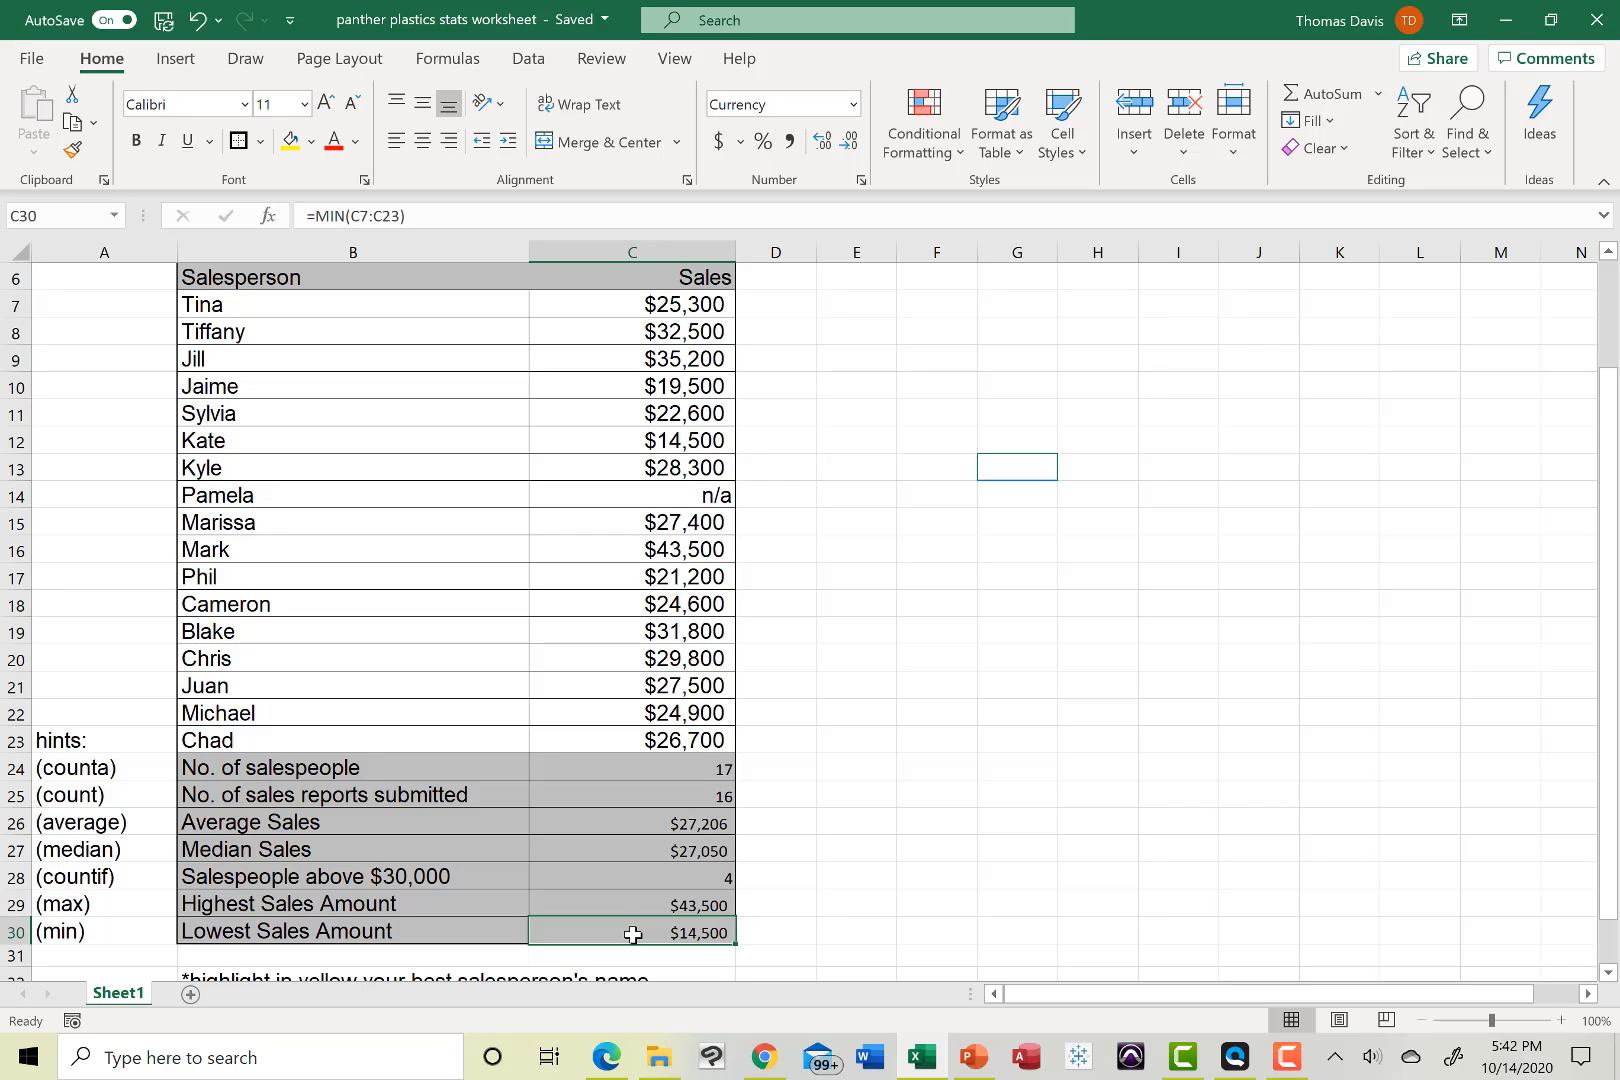
# Highlight the best salesperson's name and sales amount in B16:C16 with a yellow fill
pyautogui.scroll(-1, 837, 827)
pyautogui.click(837, 827)
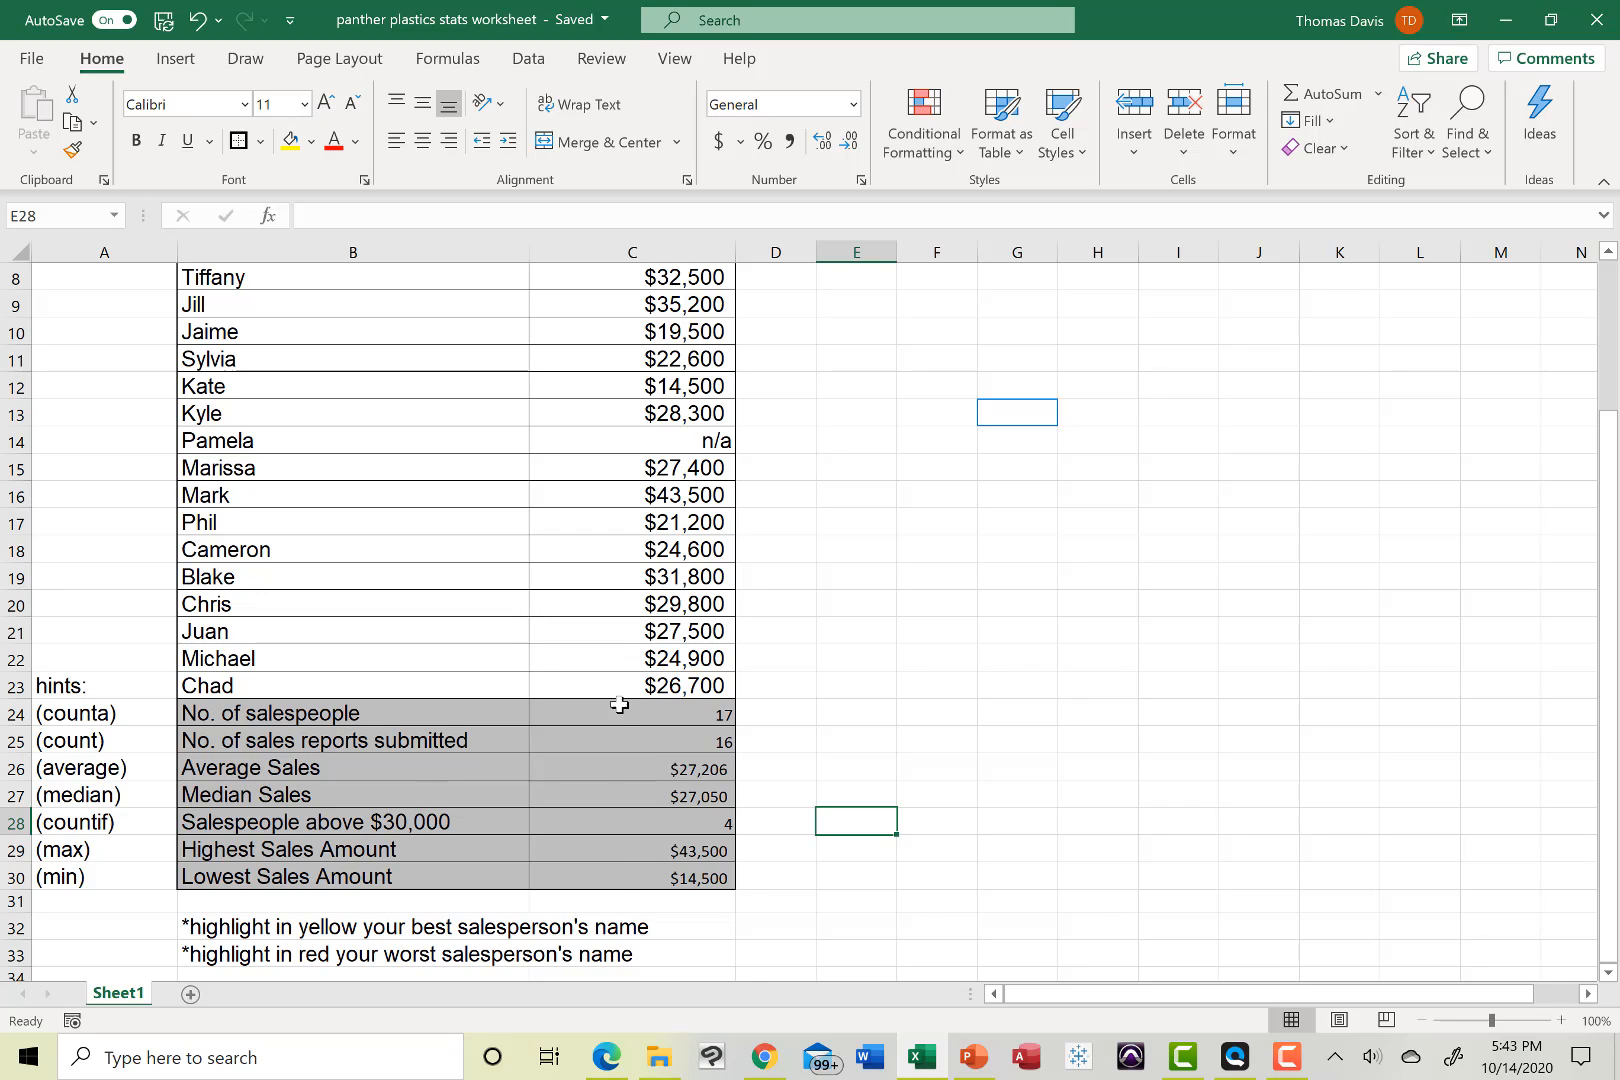
pyautogui.click(433, 500)
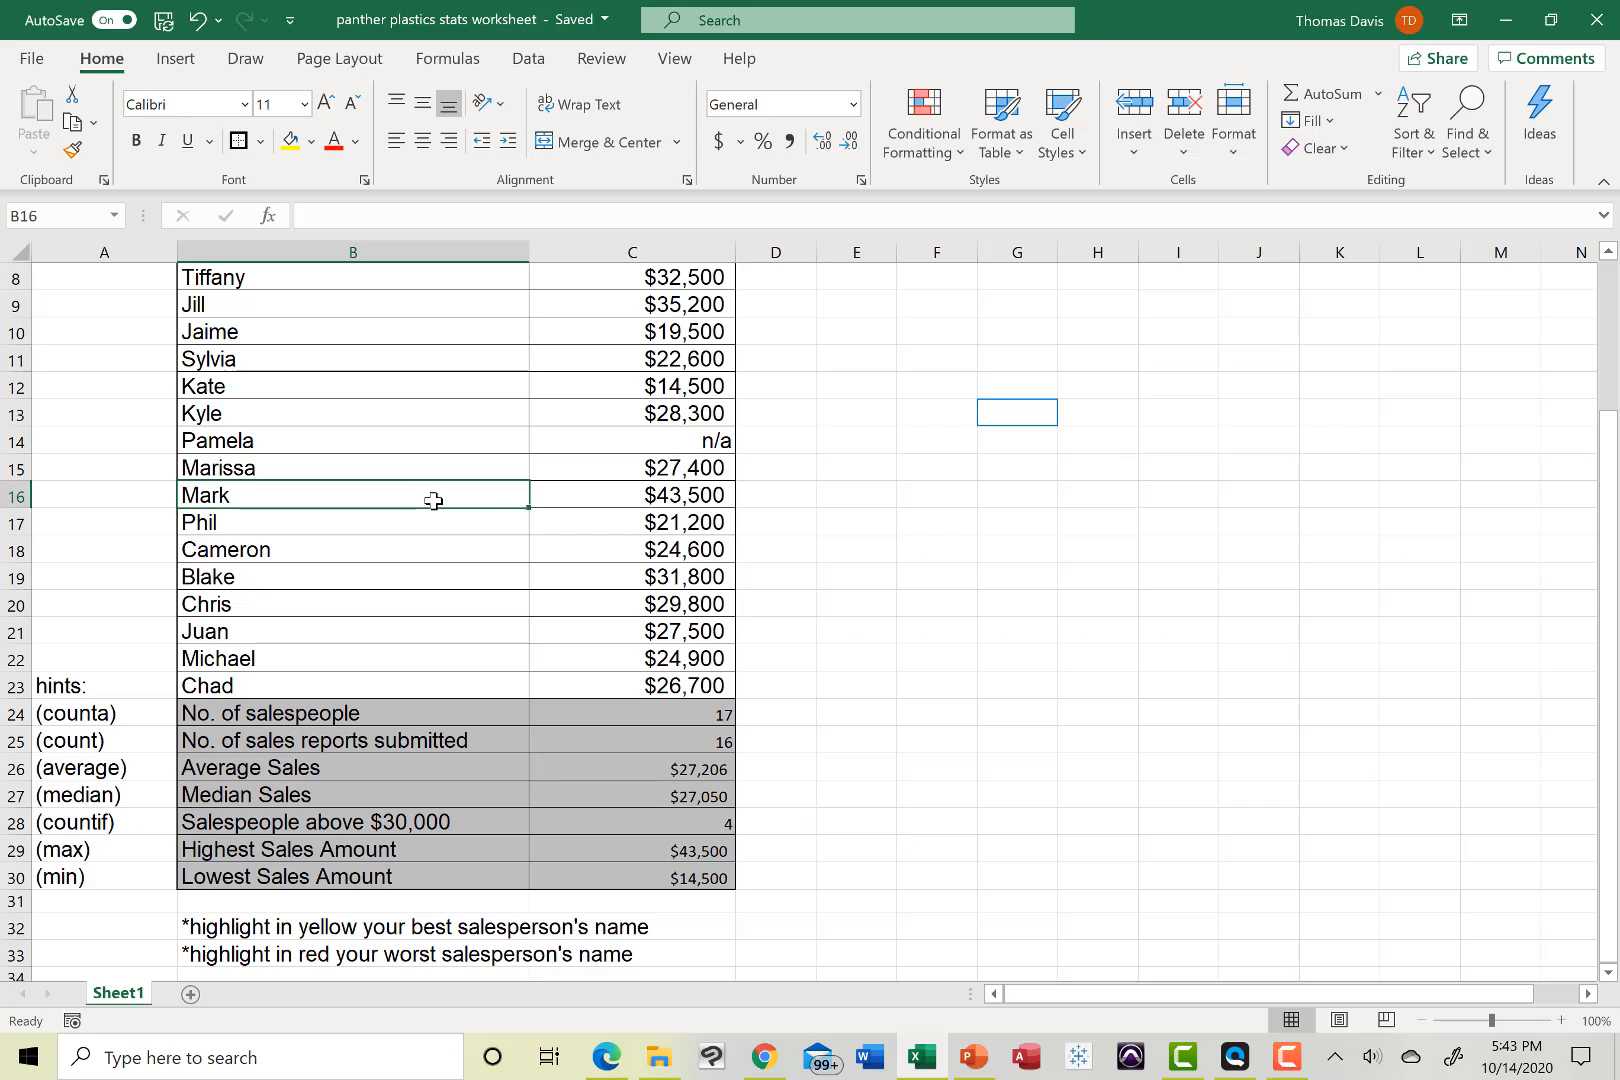
pyautogui.click(655, 505)
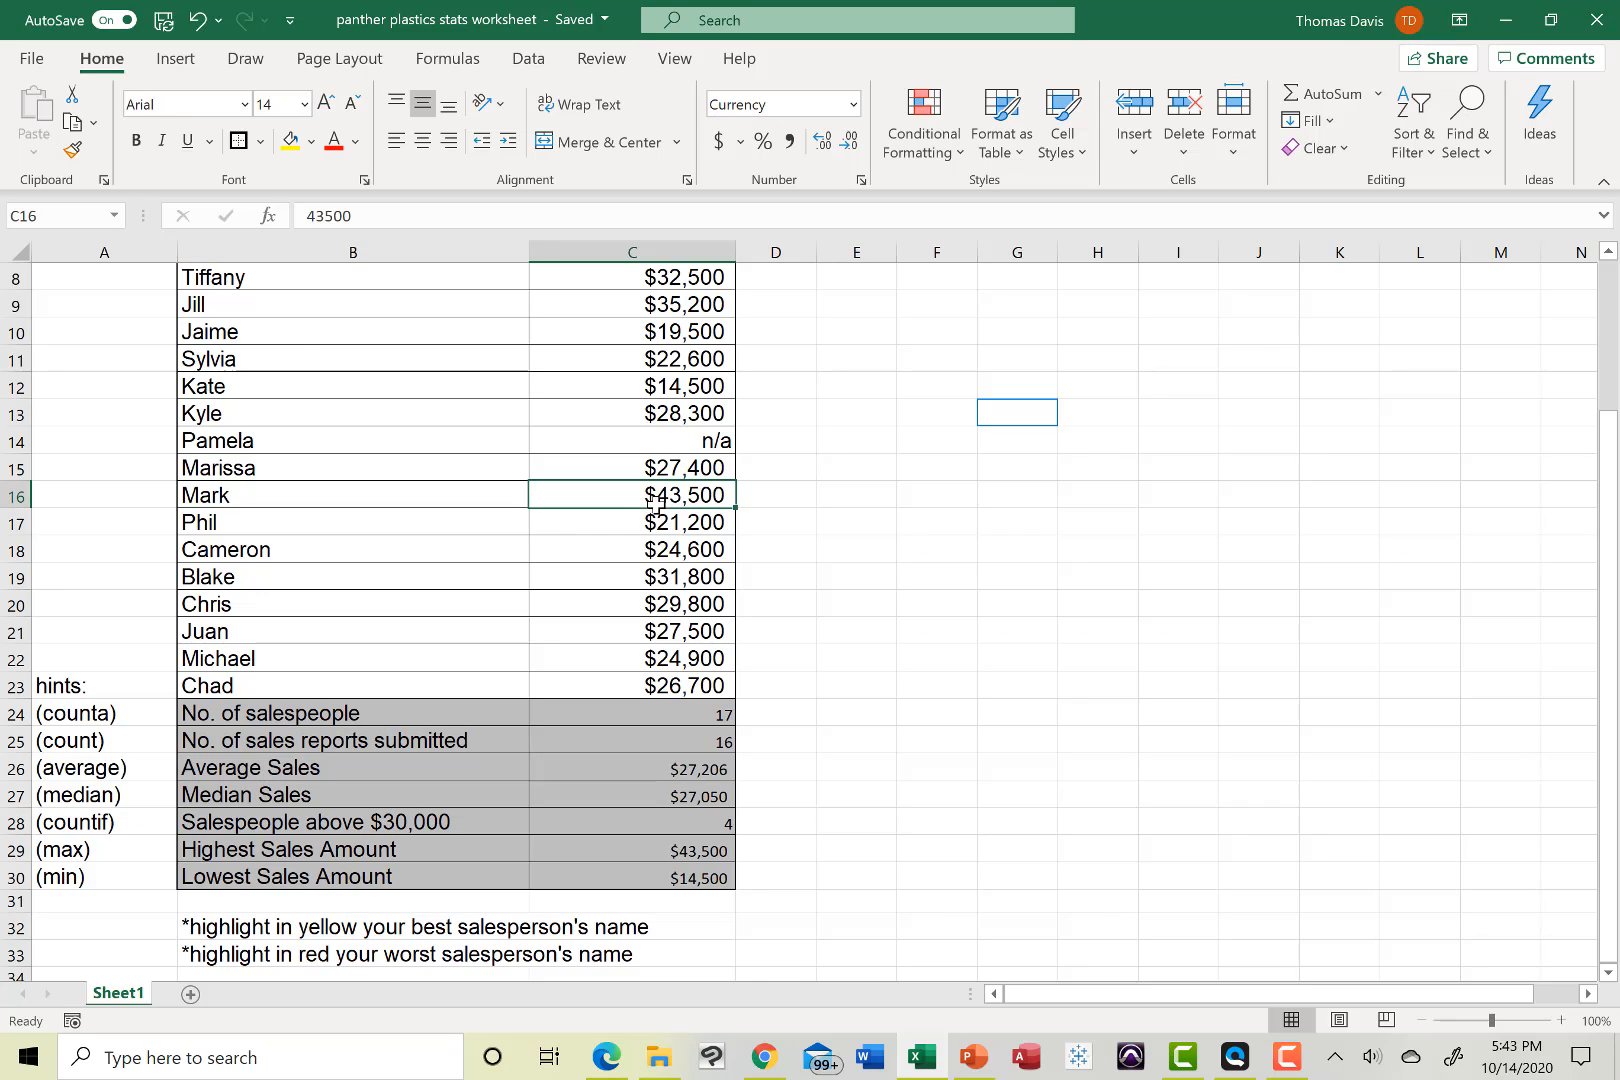
pyautogui.moveTo(232, 497); pyautogui.dragTo(618, 496)
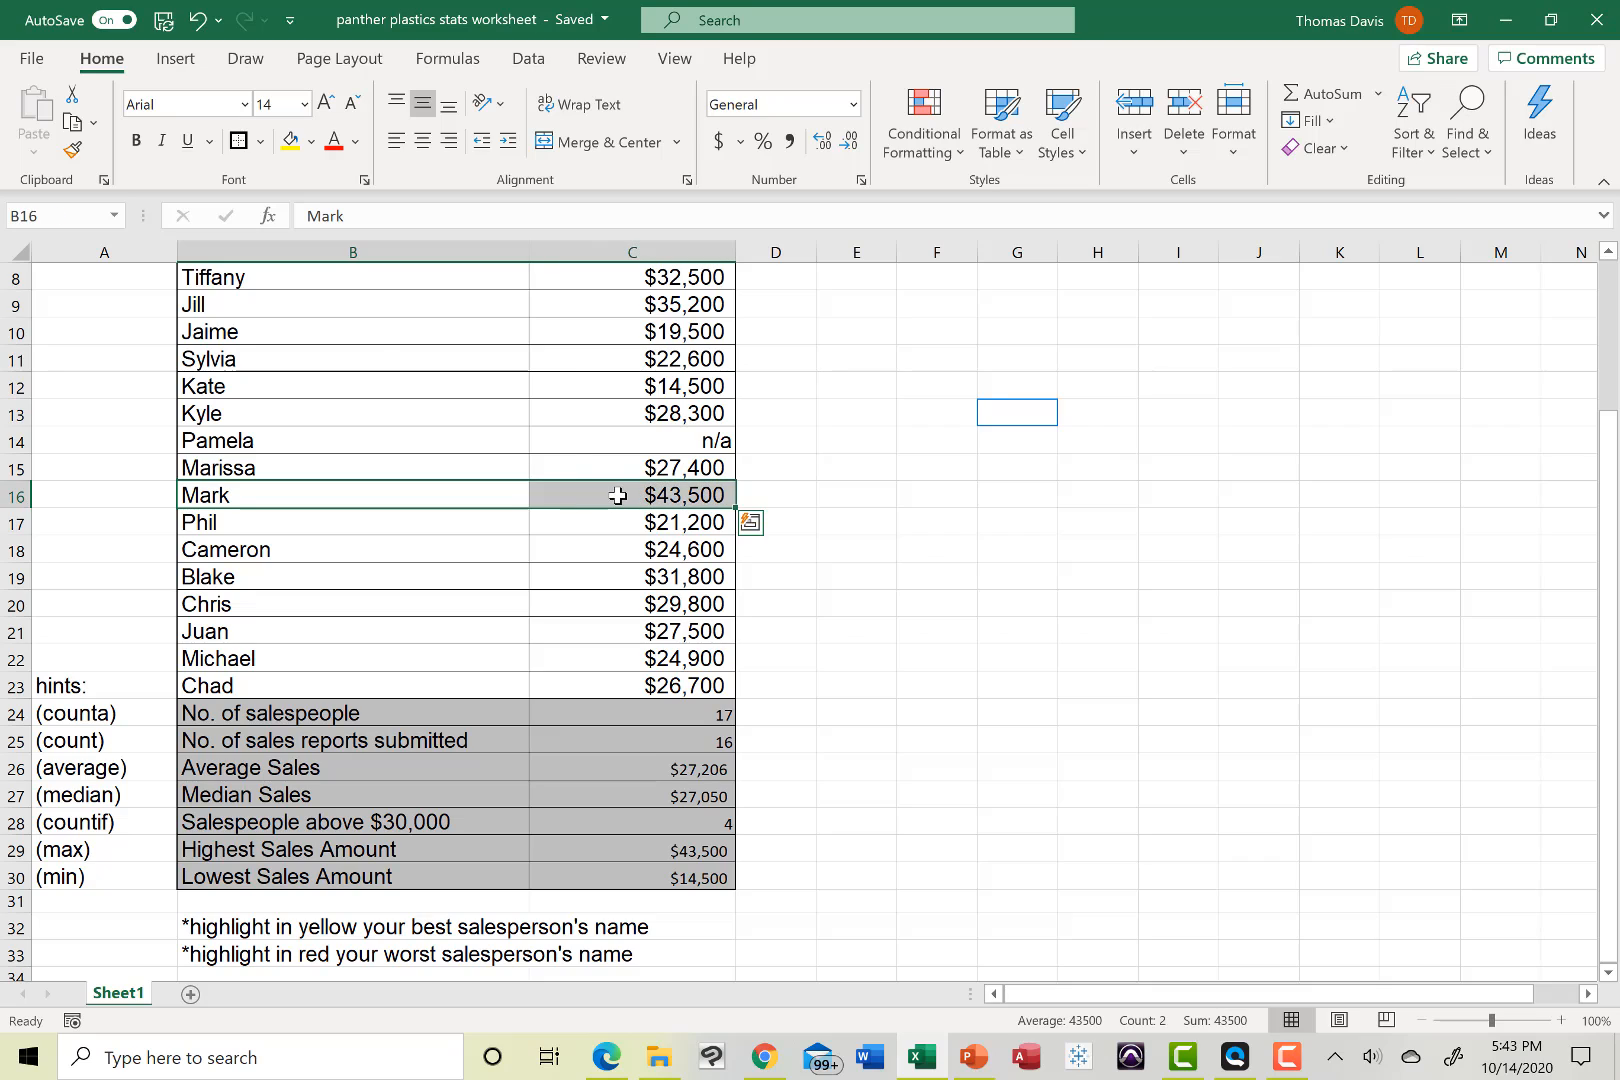
pyautogui.click(292, 144)
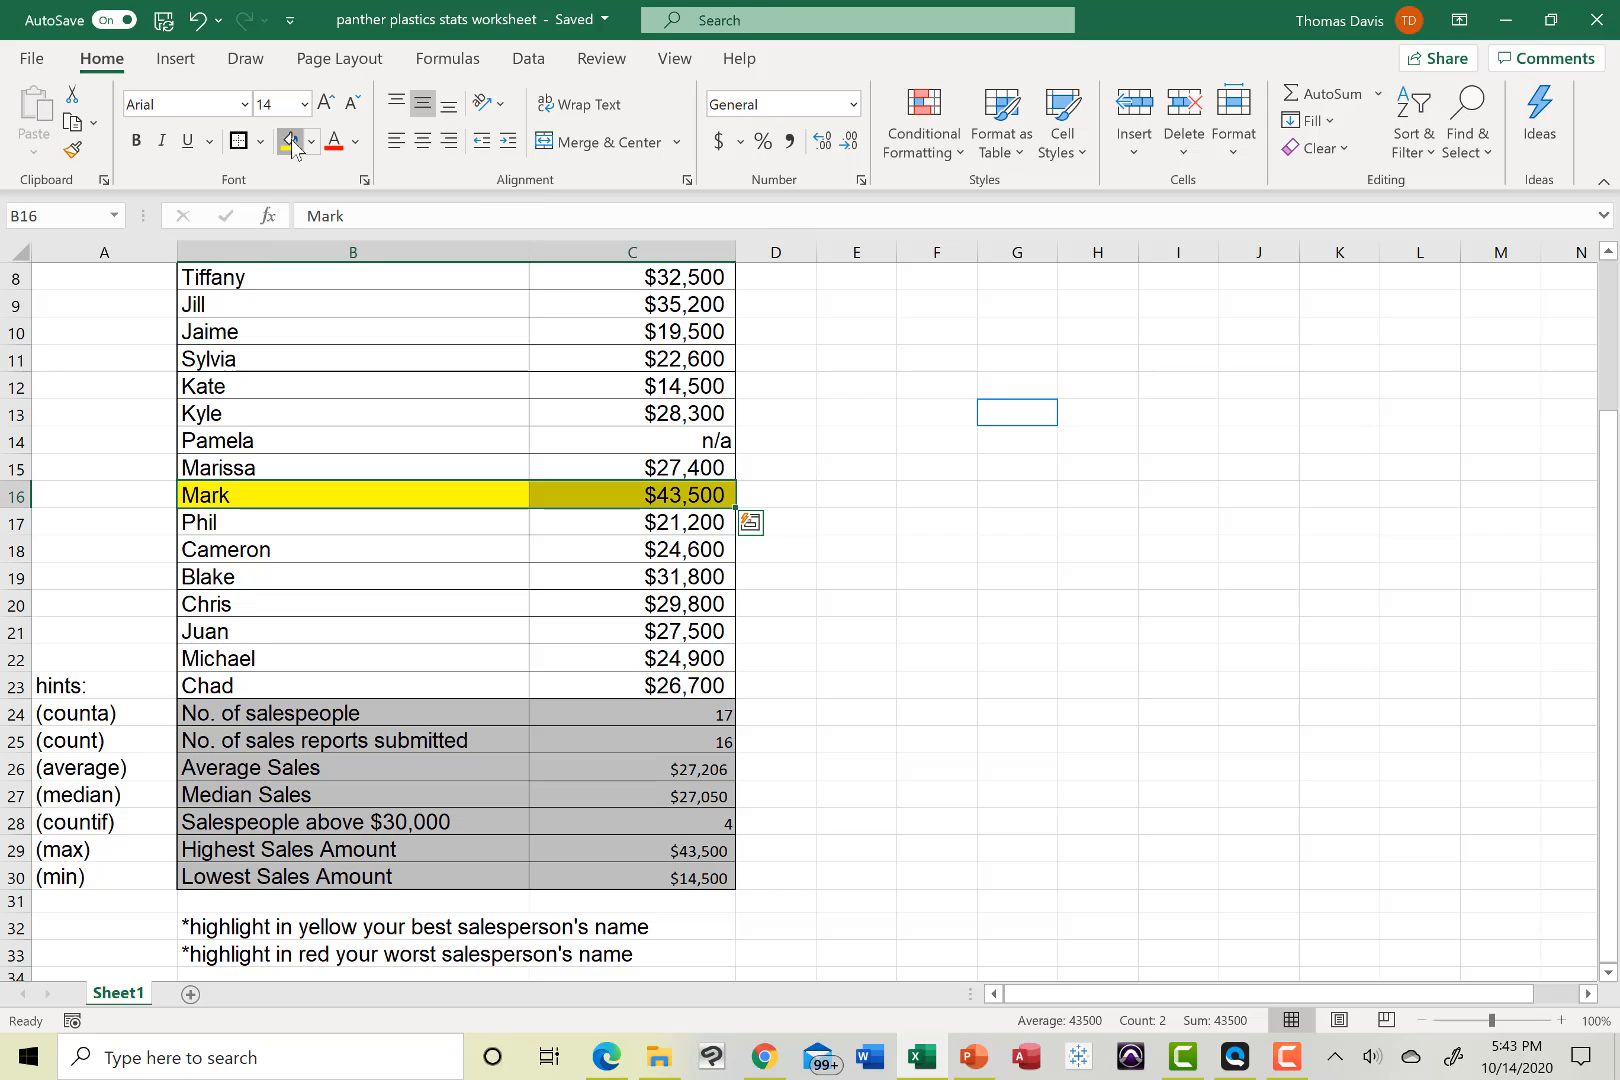
pyautogui.click(875, 540)
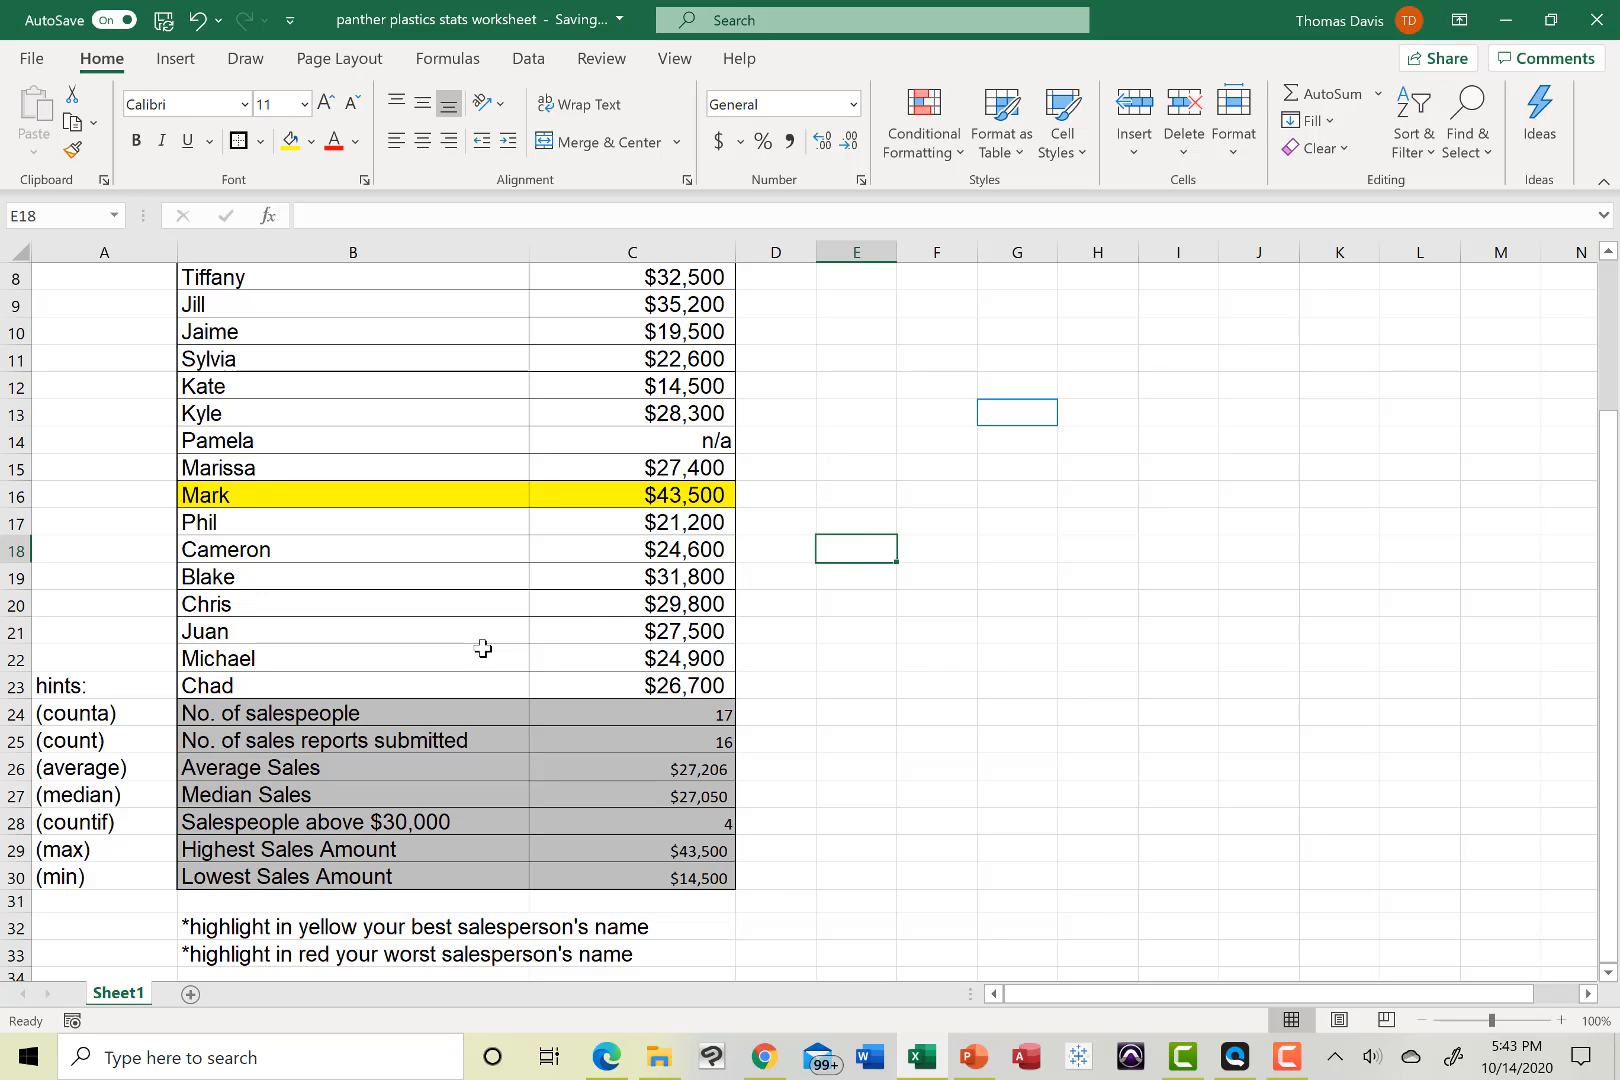
# Highlight the worst salesperson's name and sales amount in B12:C12 with a standard red fill
pyautogui.click(603, 389)
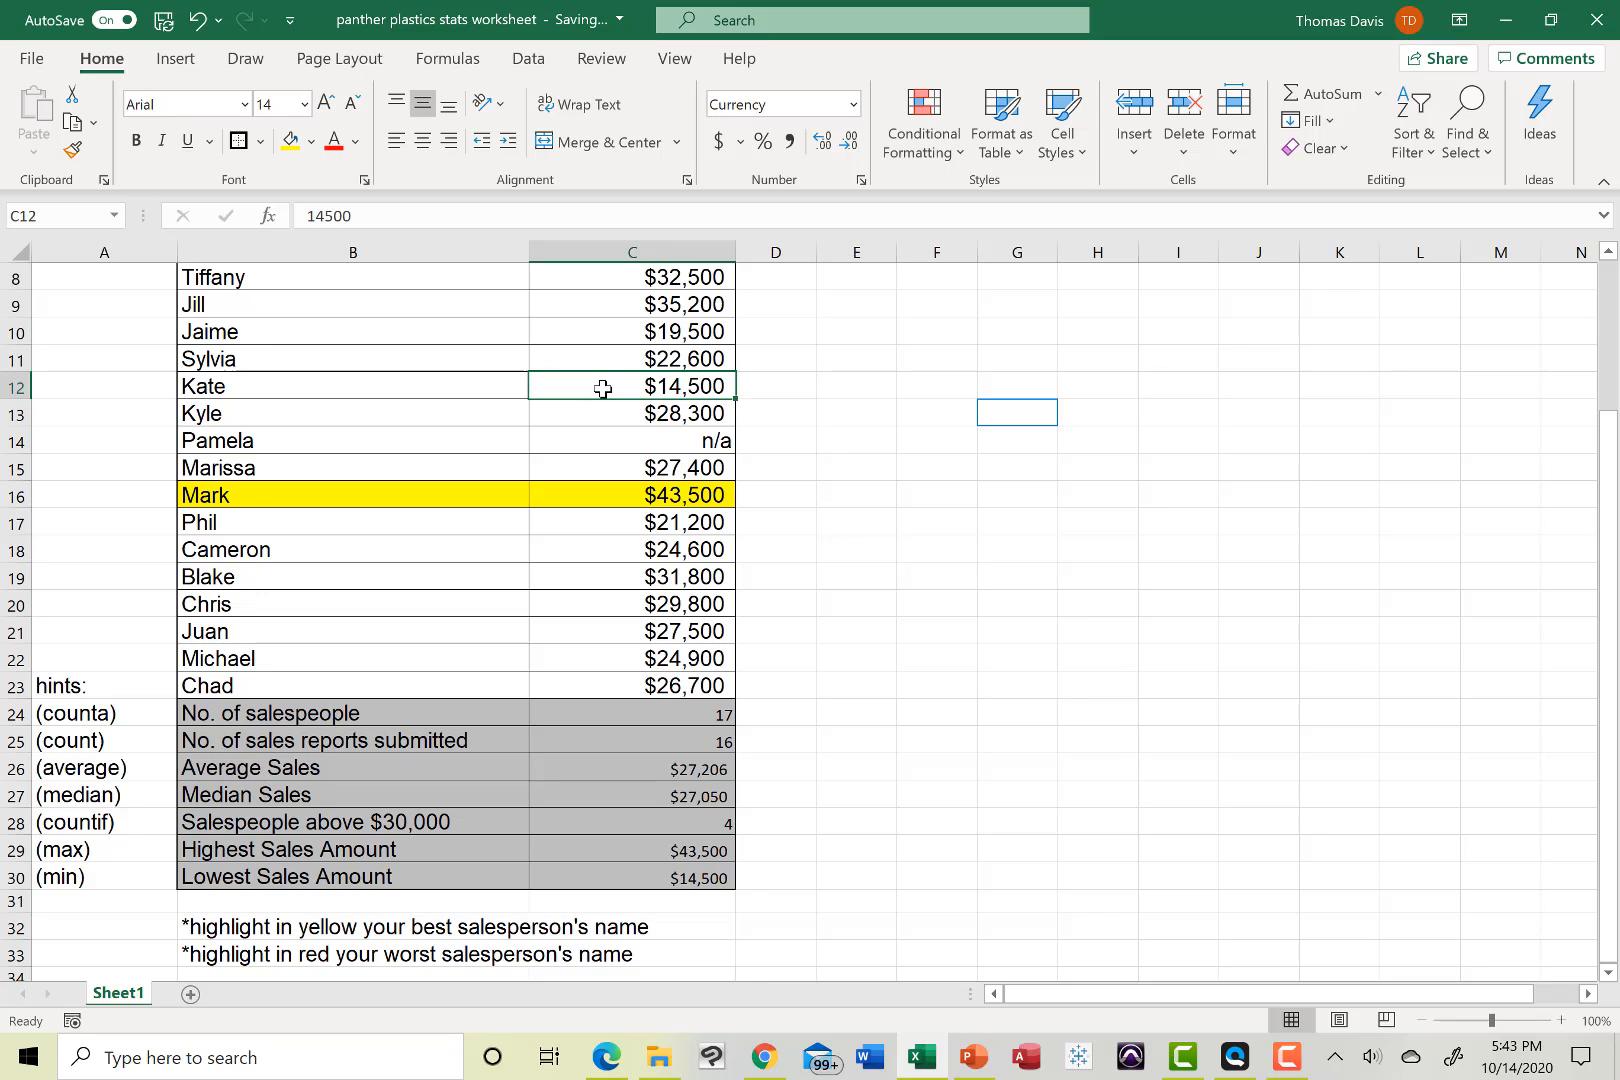
pyautogui.moveTo(310, 384); pyautogui.dragTo(629, 389)
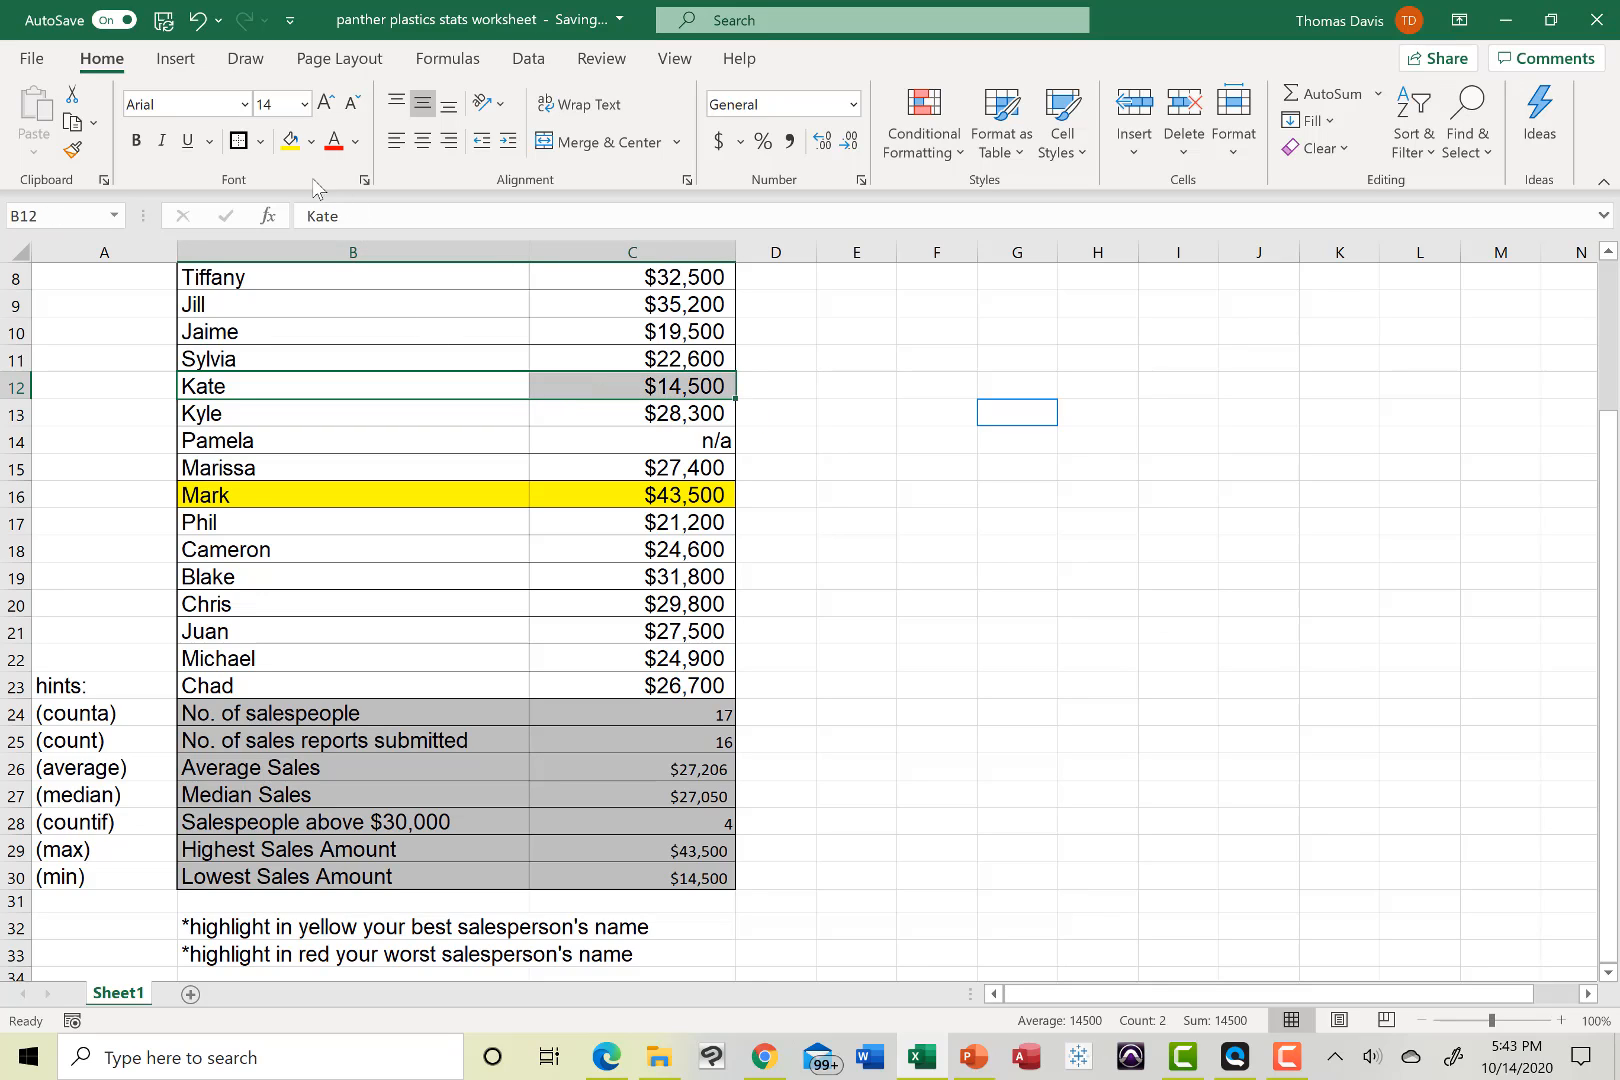
pyautogui.click(311, 143)
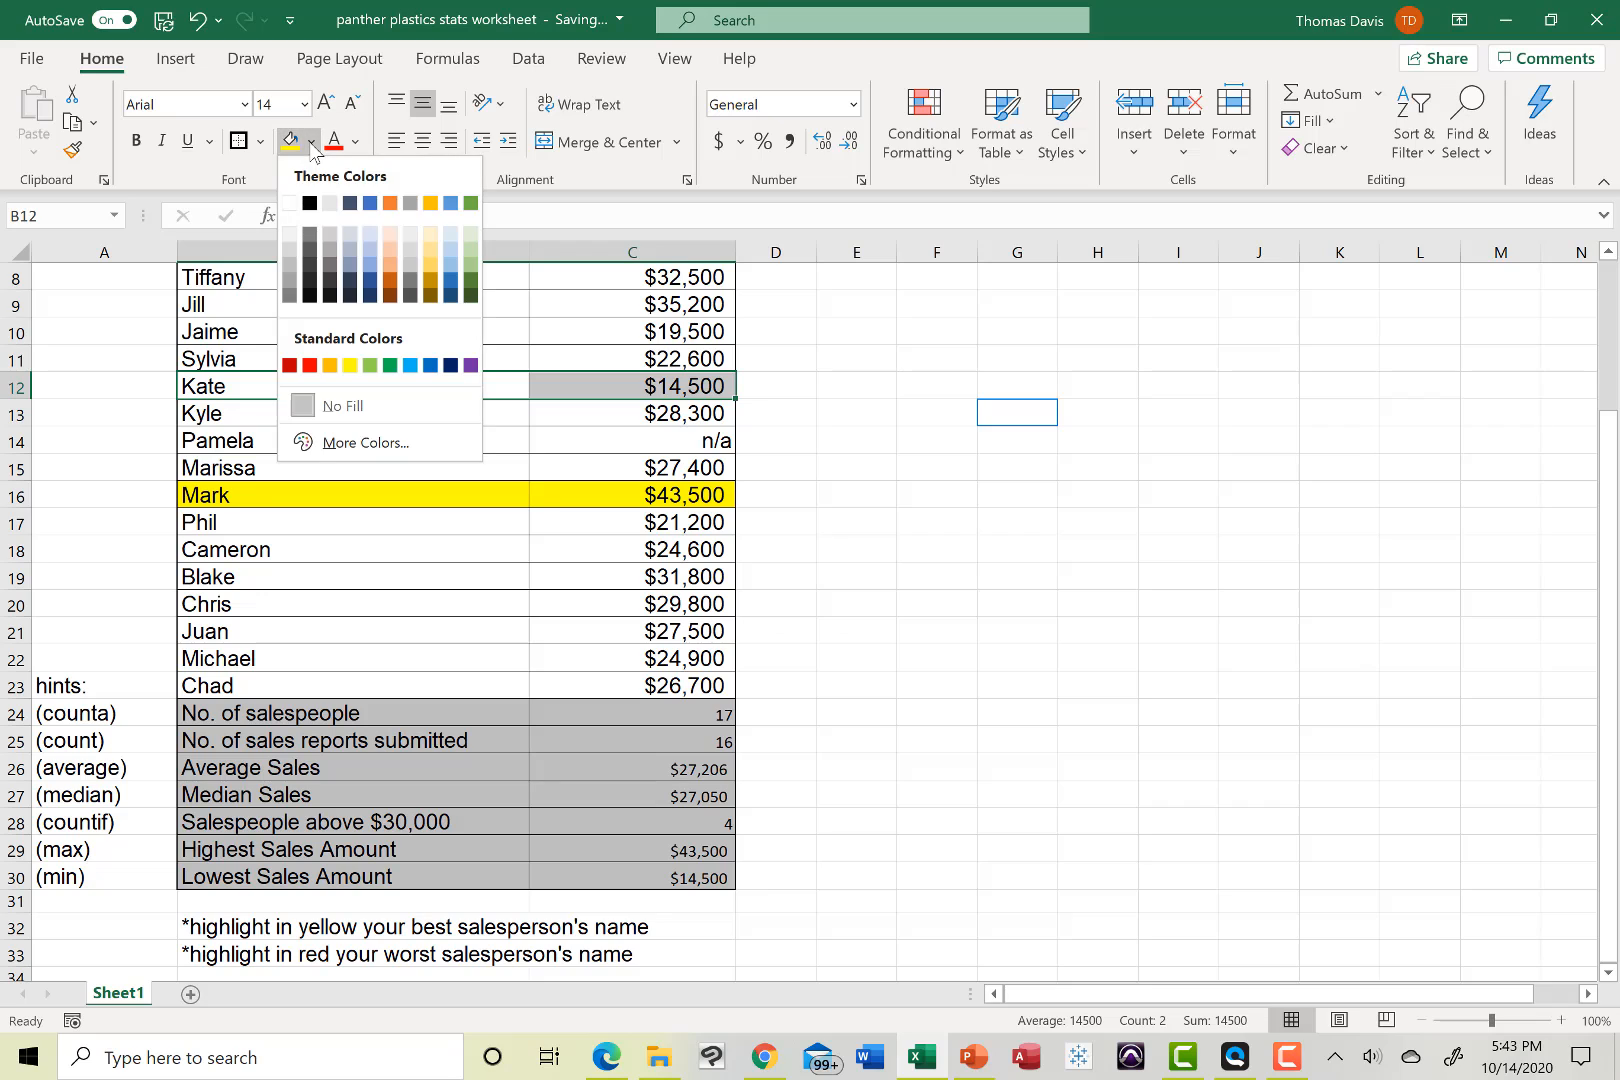
pyautogui.click(313, 366)
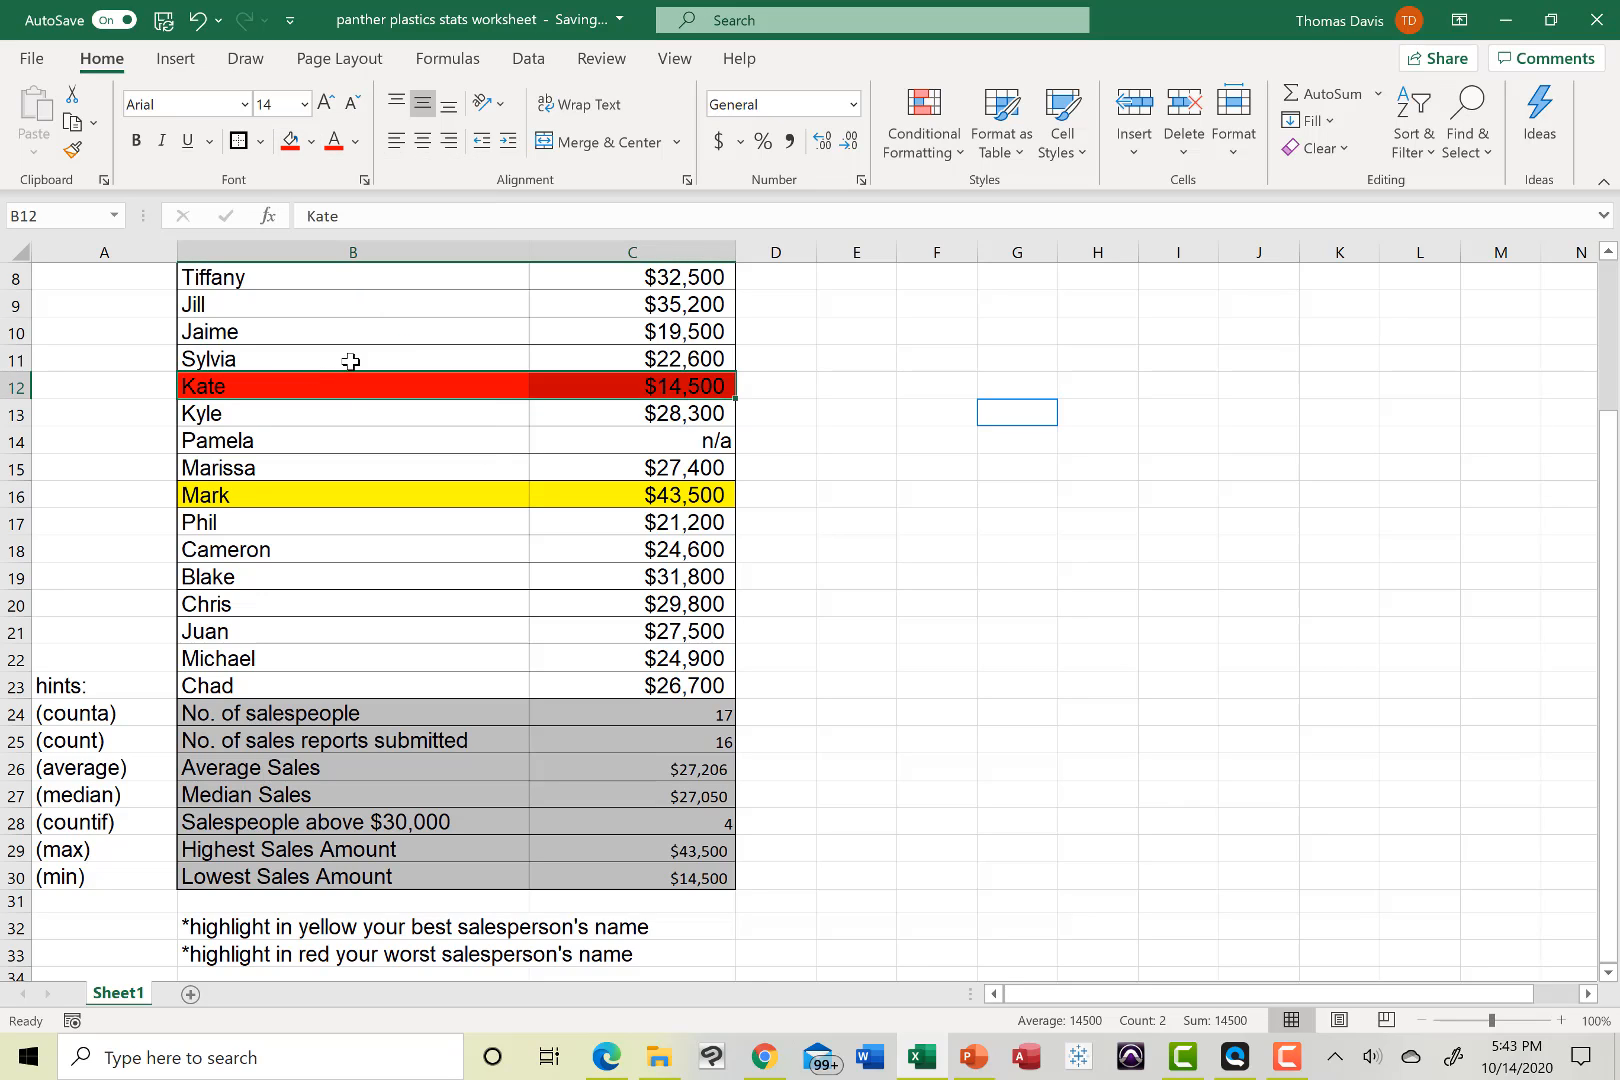
pyautogui.click(931, 500)
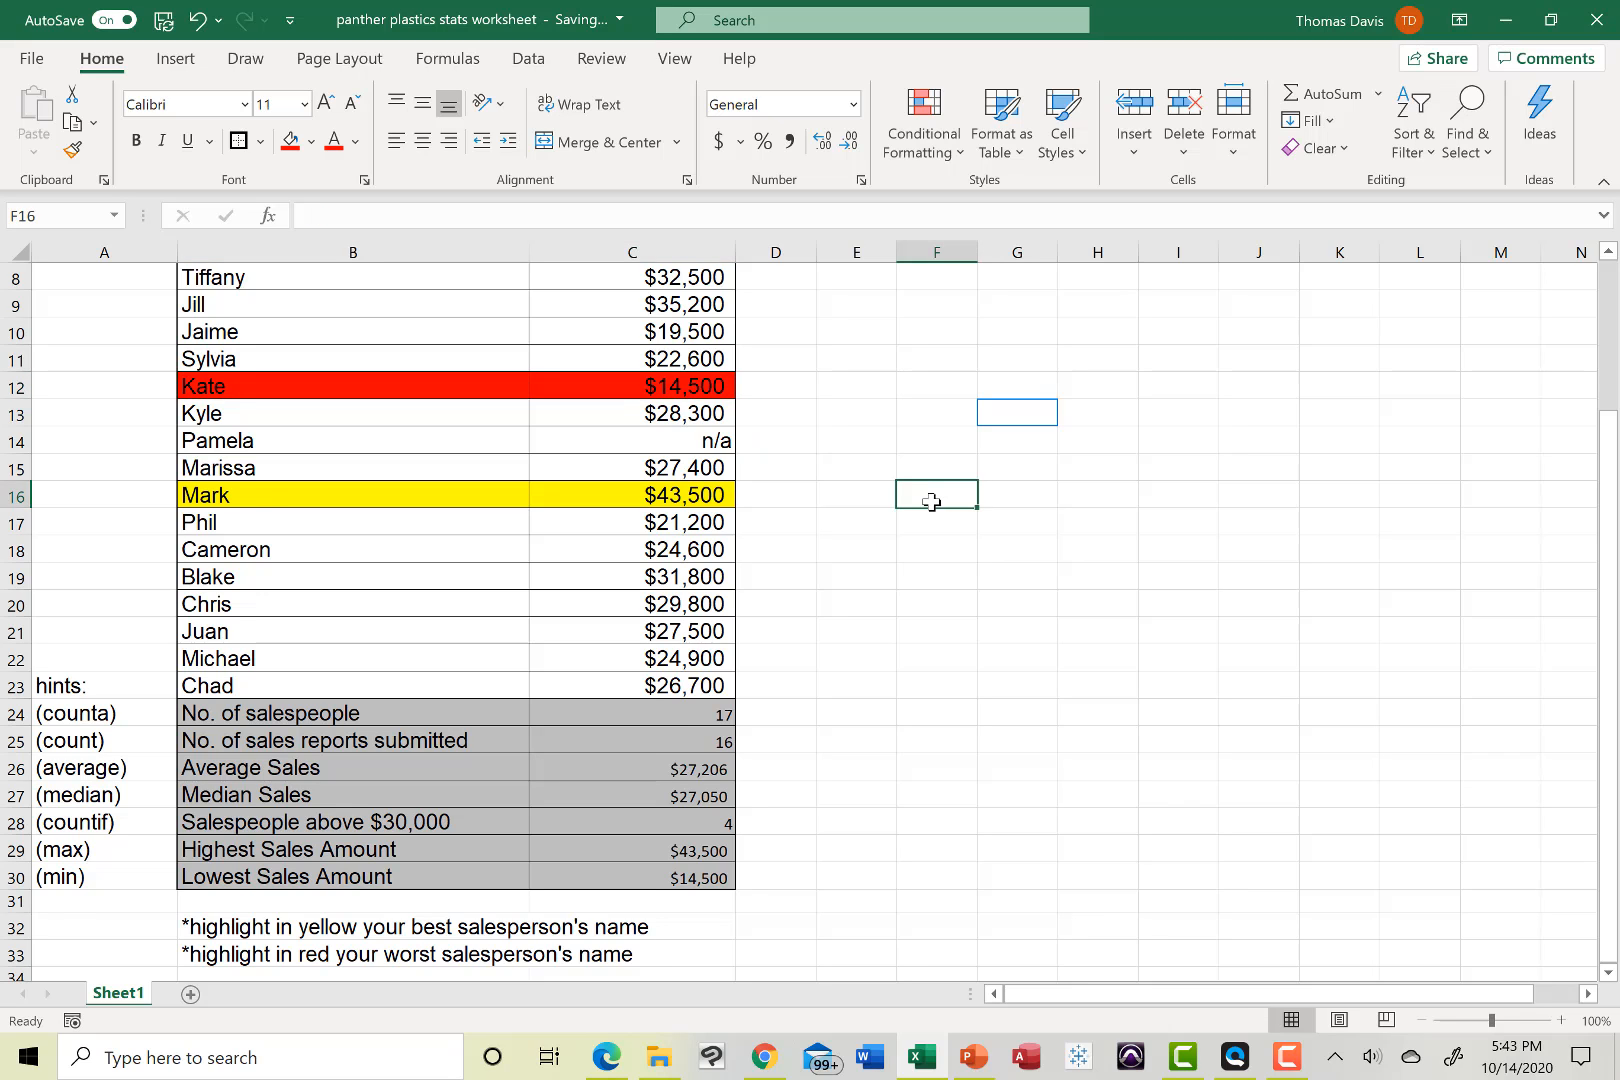
pyautogui.scroll(2, 931, 502)
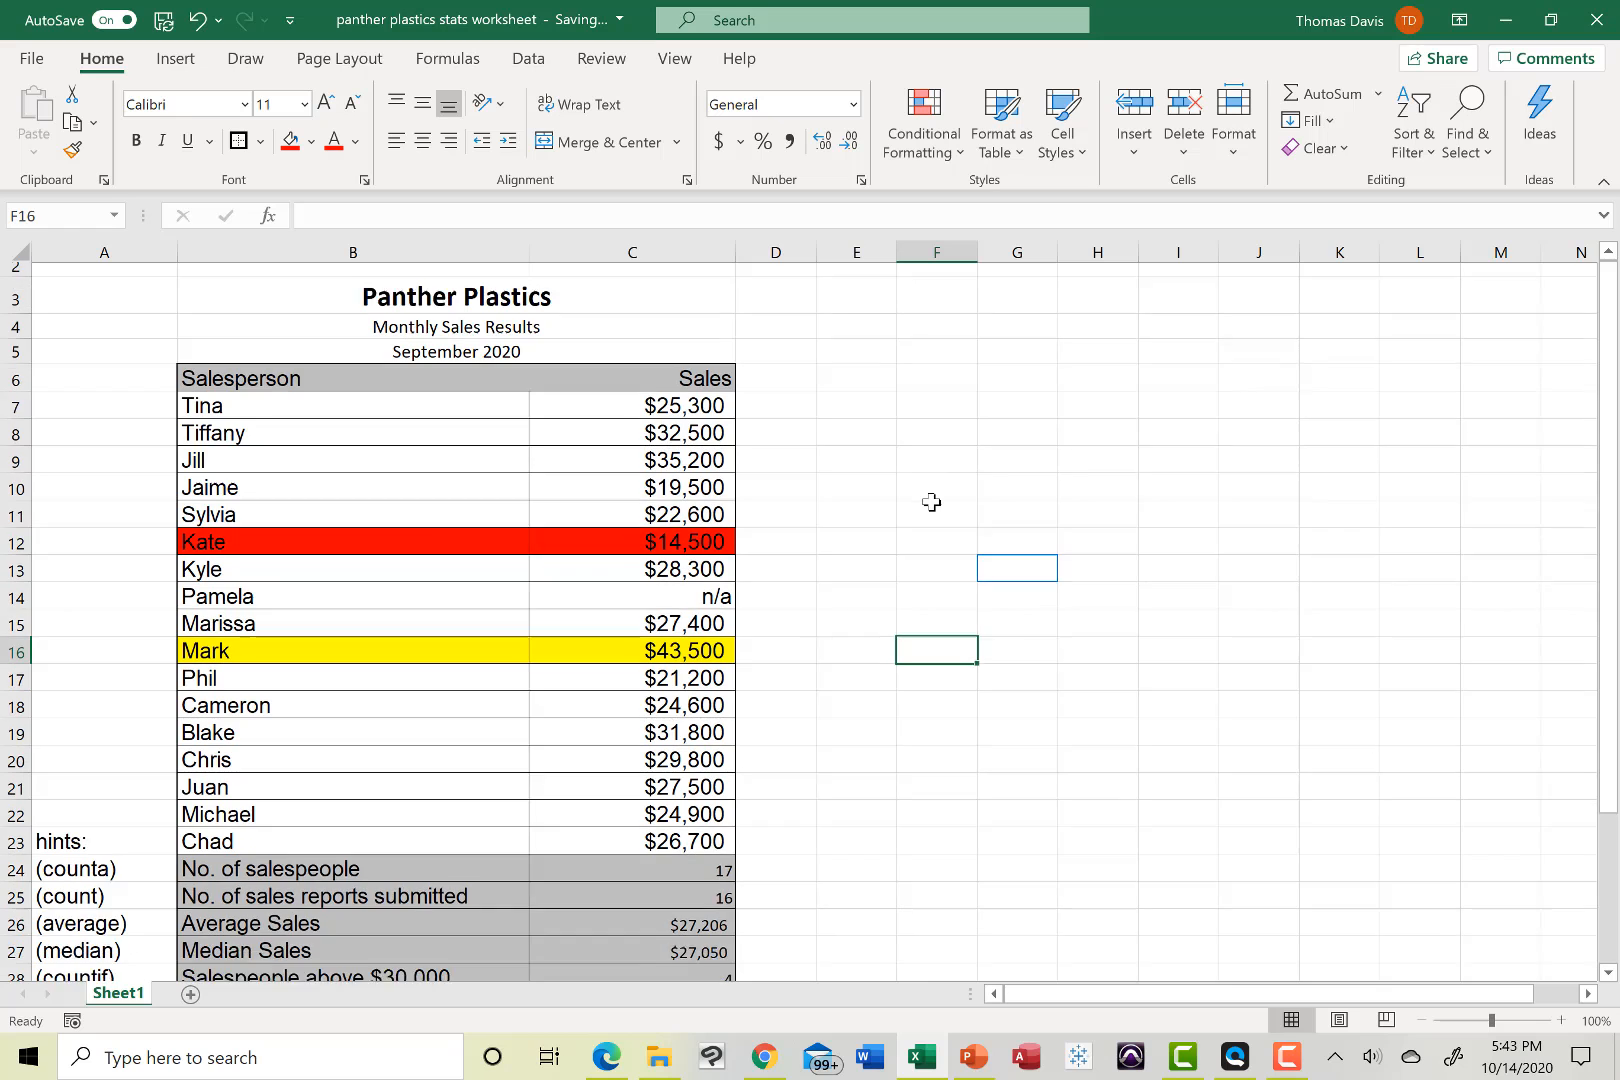
pyautogui.scroll(-2, 931, 502)
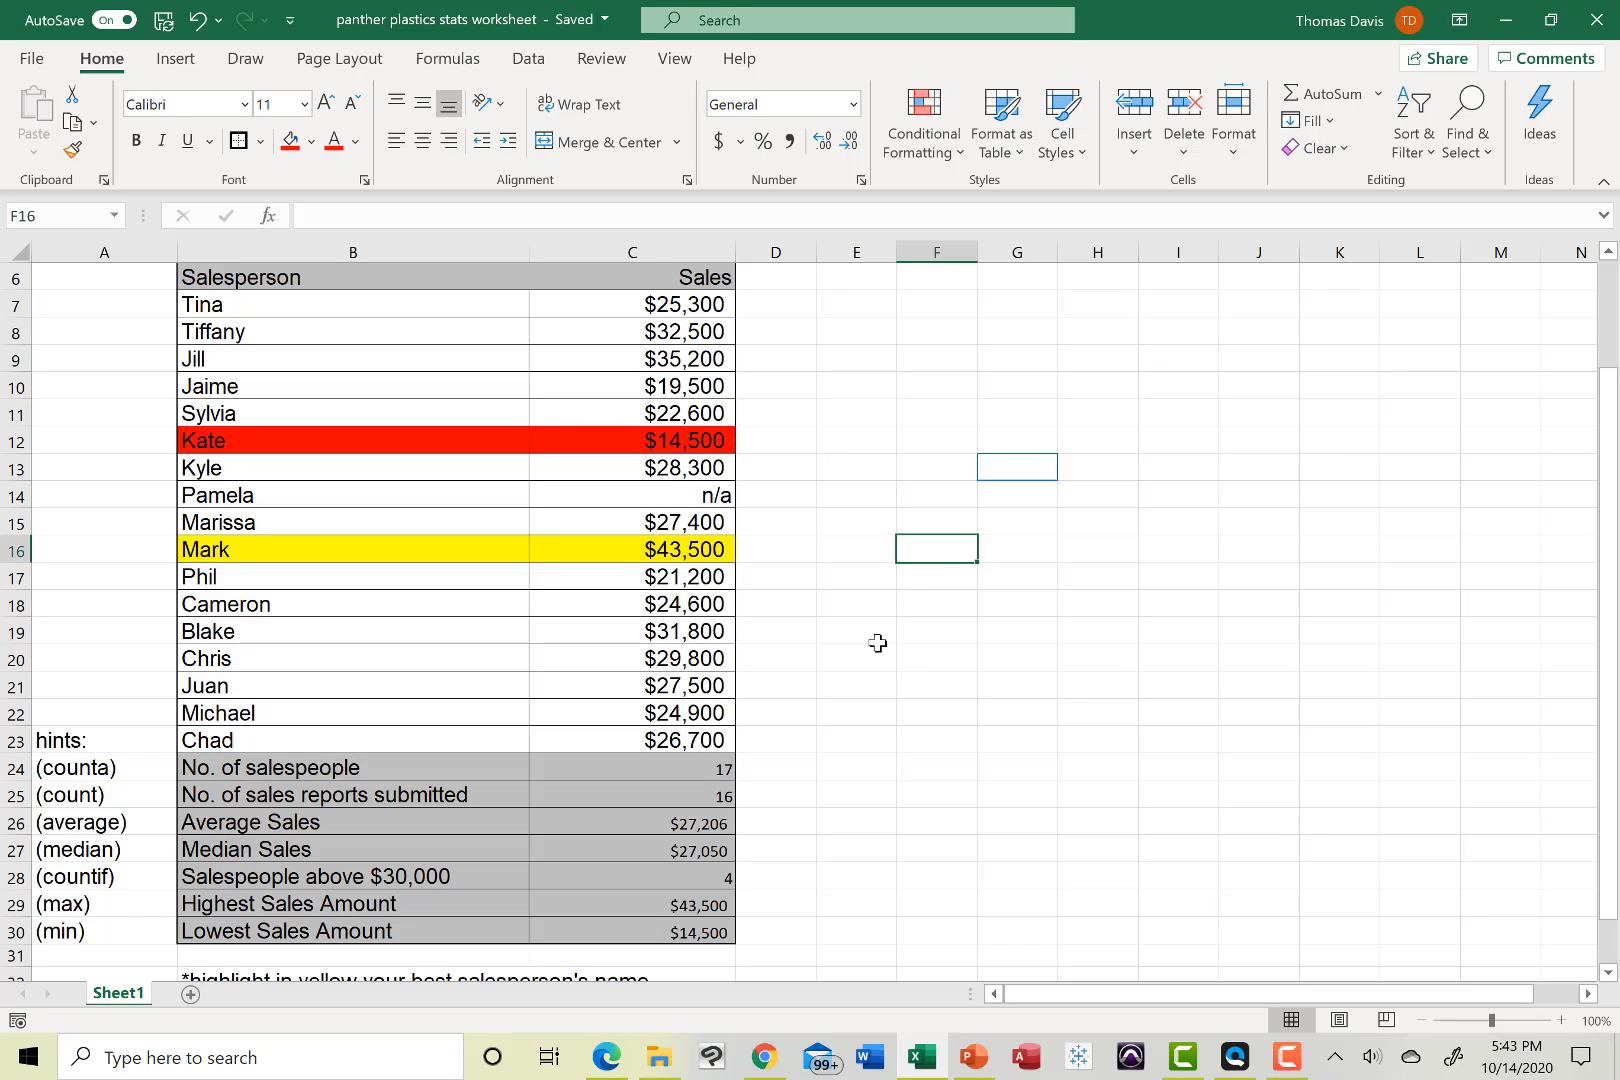
pyautogui.scroll(1, 877, 643)
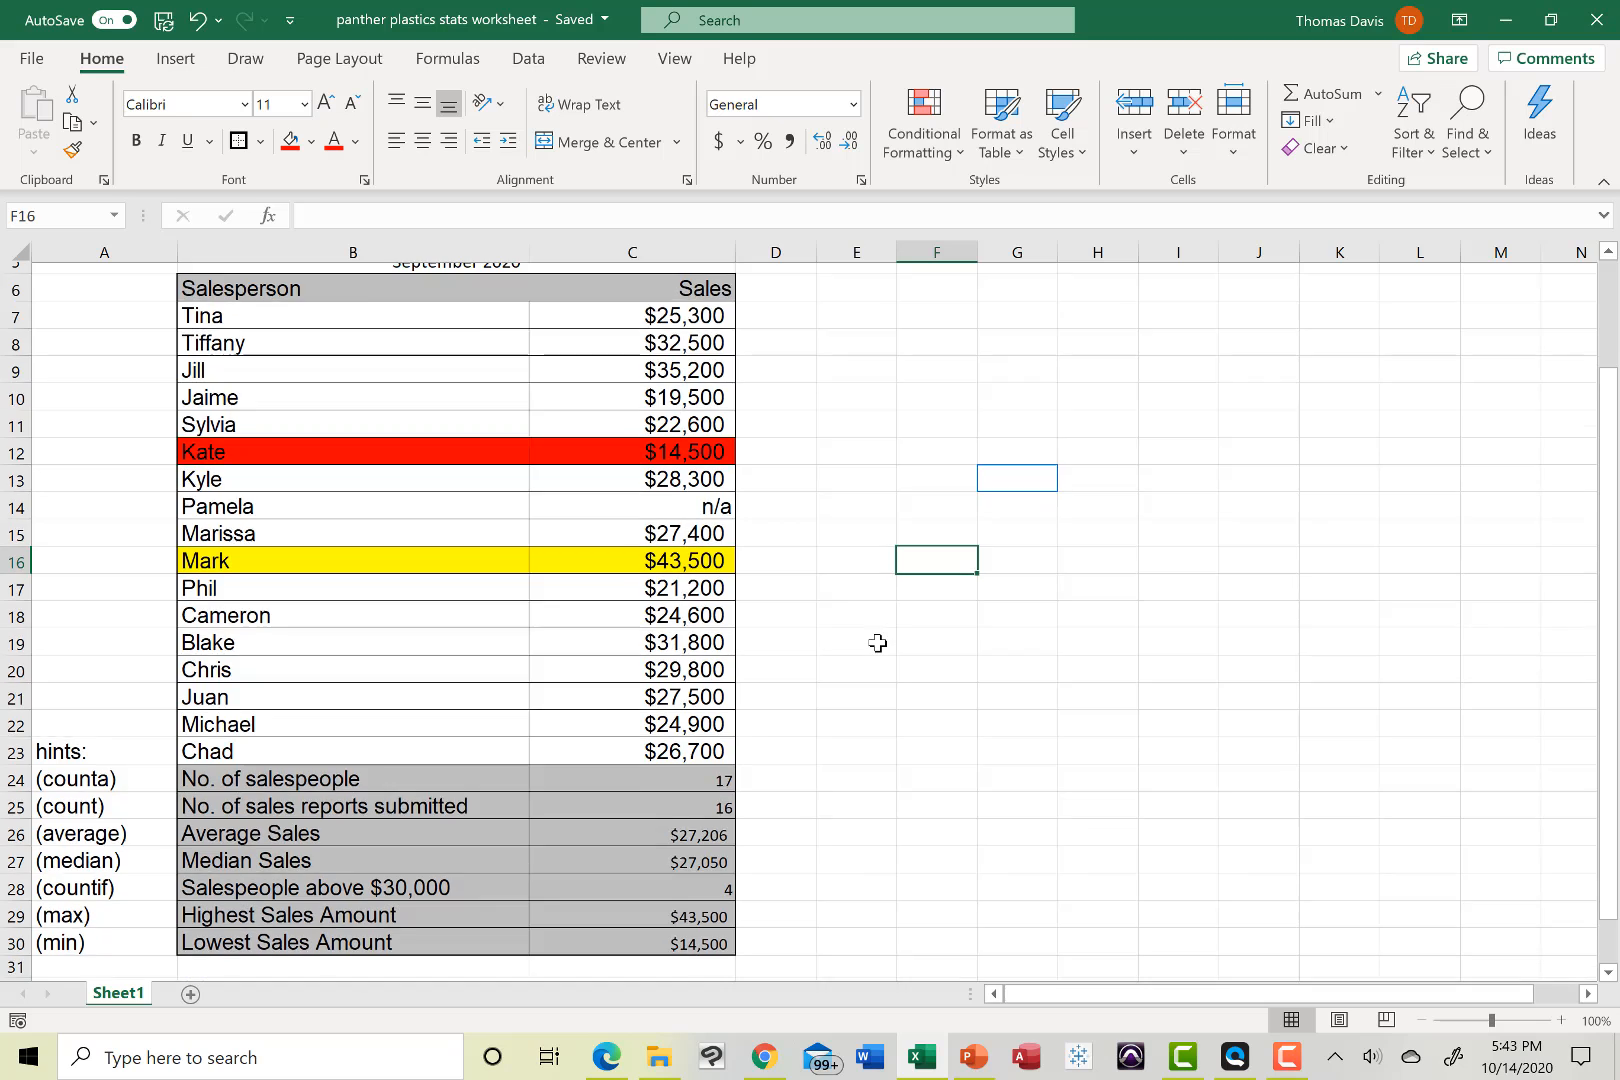